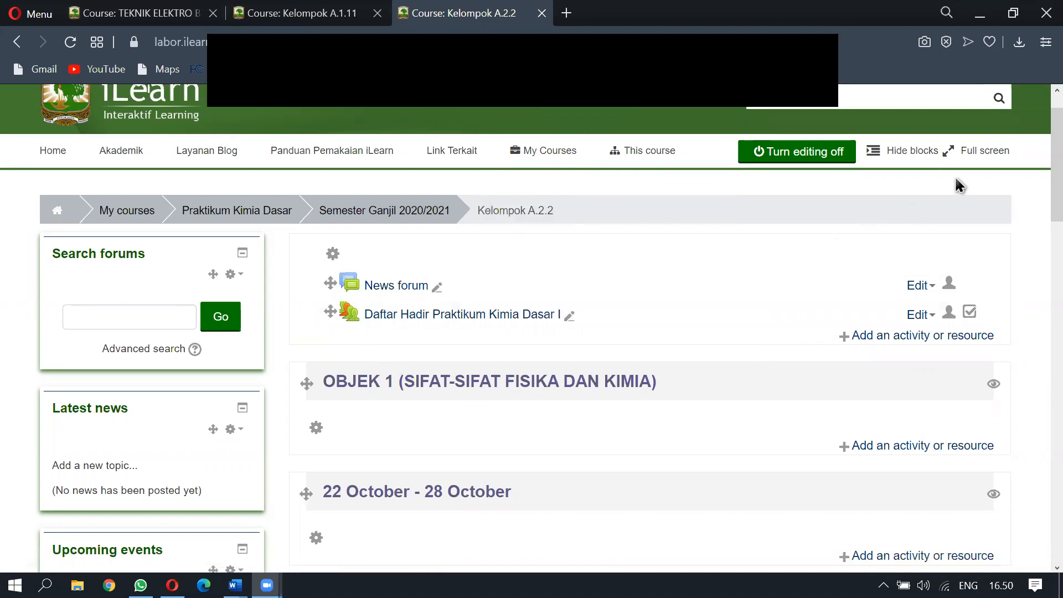
# Reopen the Kelompok A.2.2 course page with editing mode turned on
pyautogui.scroll(3, 759, 254)
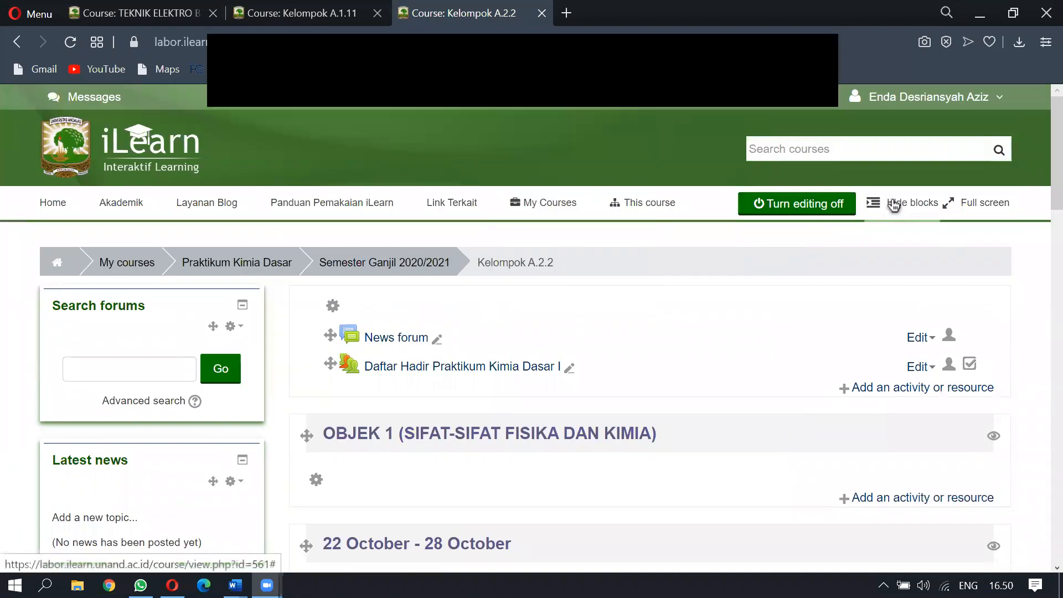
pyautogui.scroll(-2, 874, 238)
pyautogui.scroll(2, 874, 238)
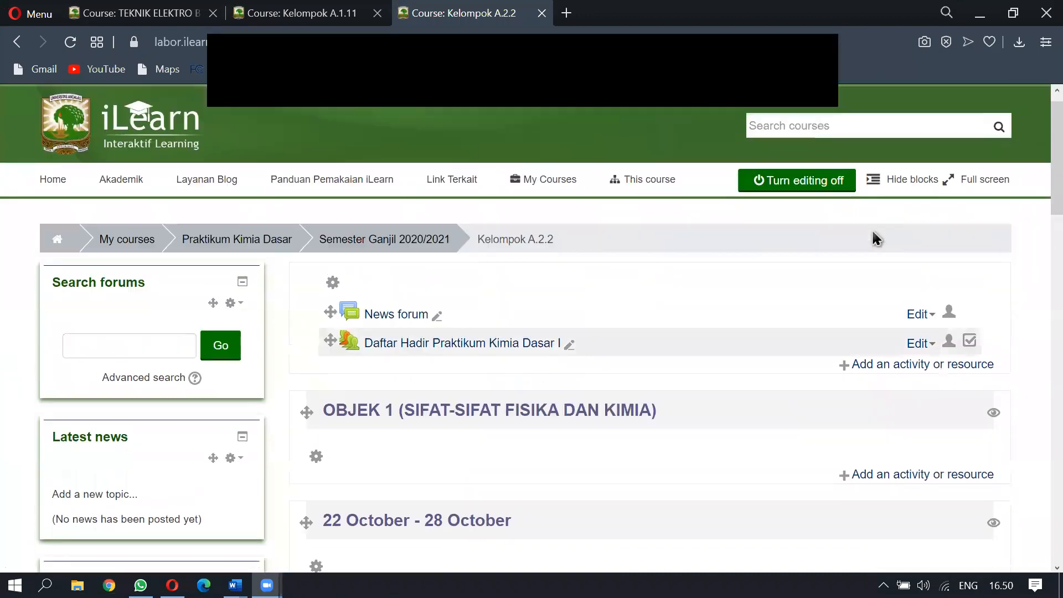
pyautogui.scroll(1, 875, 238)
pyautogui.click(810, 205)
pyautogui.moveTo(636, 211)
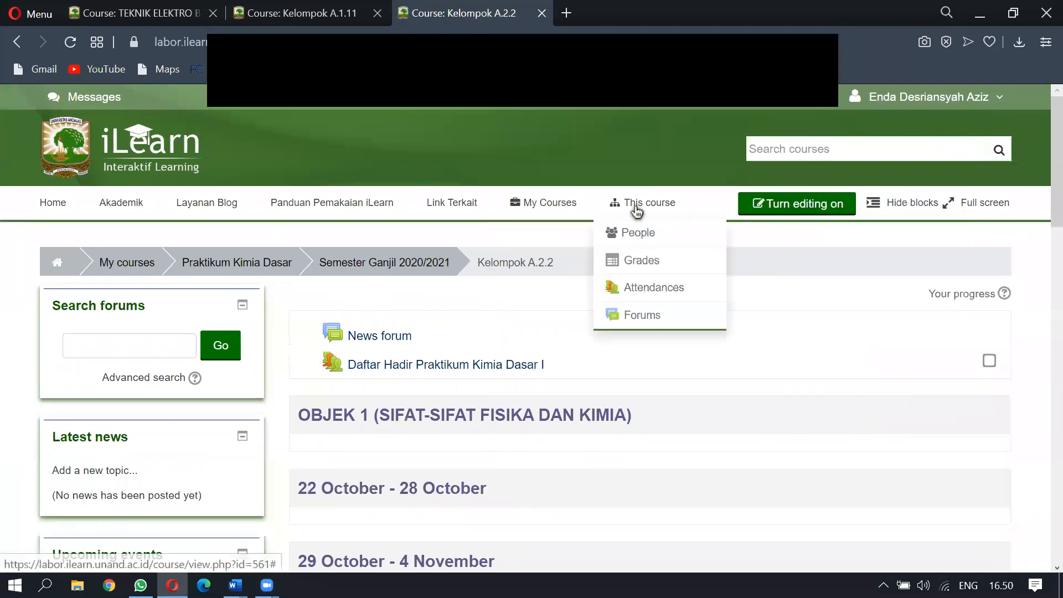
pyautogui.moveTo(552, 209)
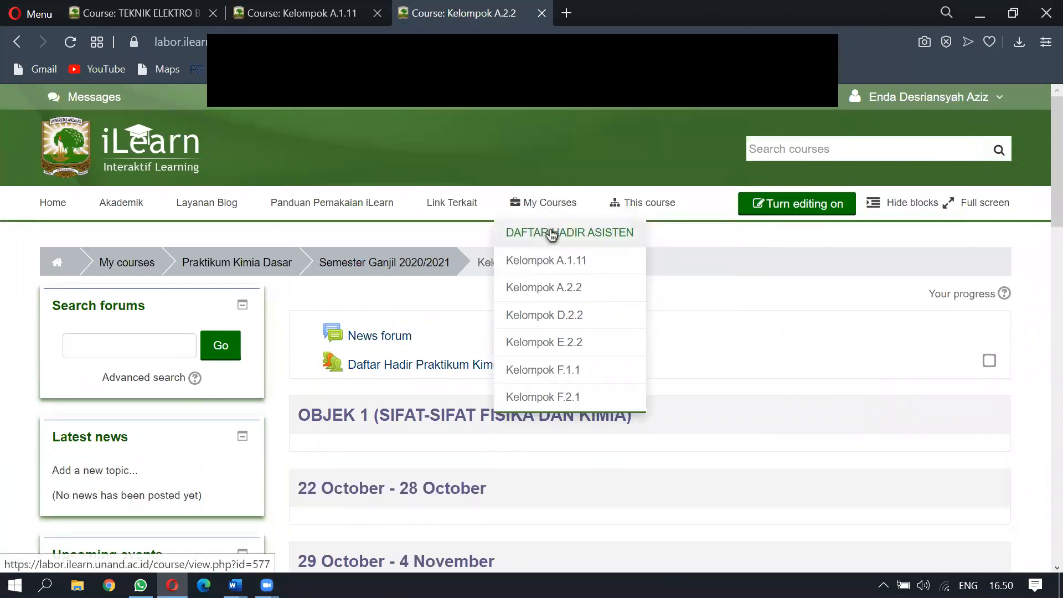
pyautogui.click(535, 292)
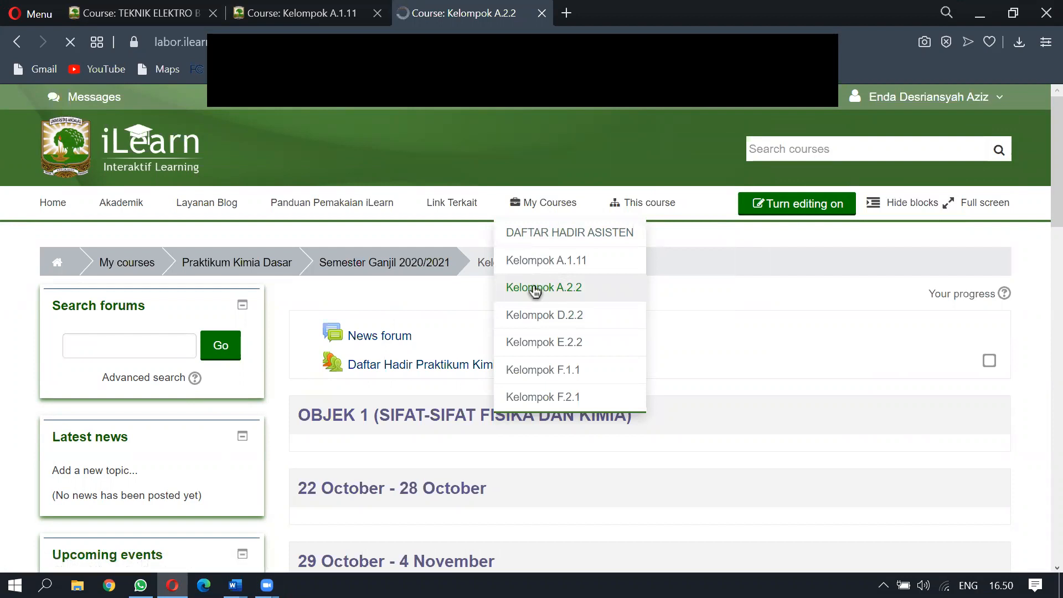
pyautogui.click(801, 208)
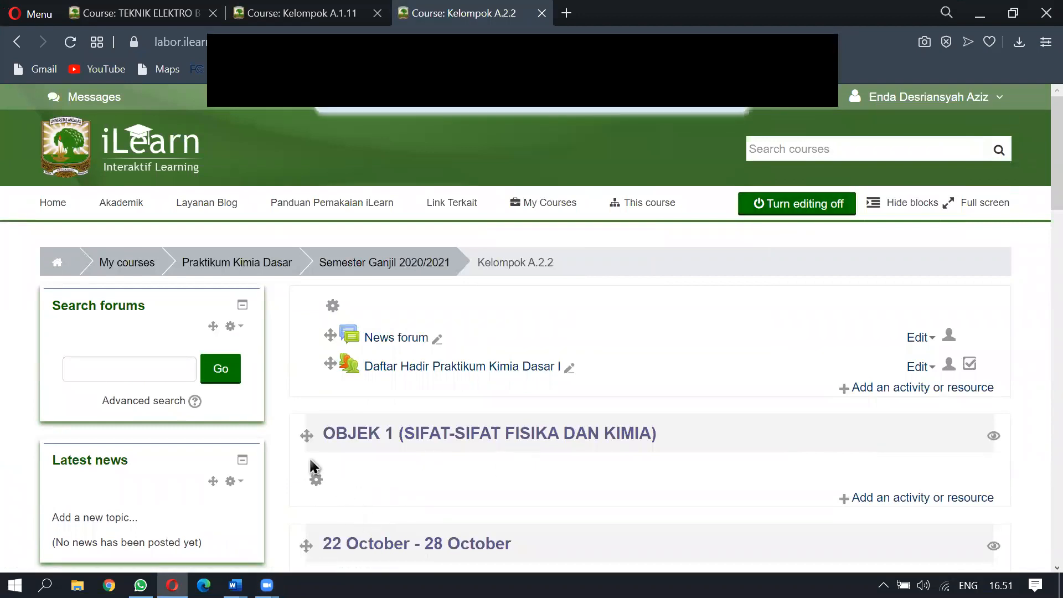
# Open Edit summary for the OBJEK 1 (SIFAT-SIFAT FISIKA DAN KIMIA) section
pyautogui.scroll(-3, 408, 469)
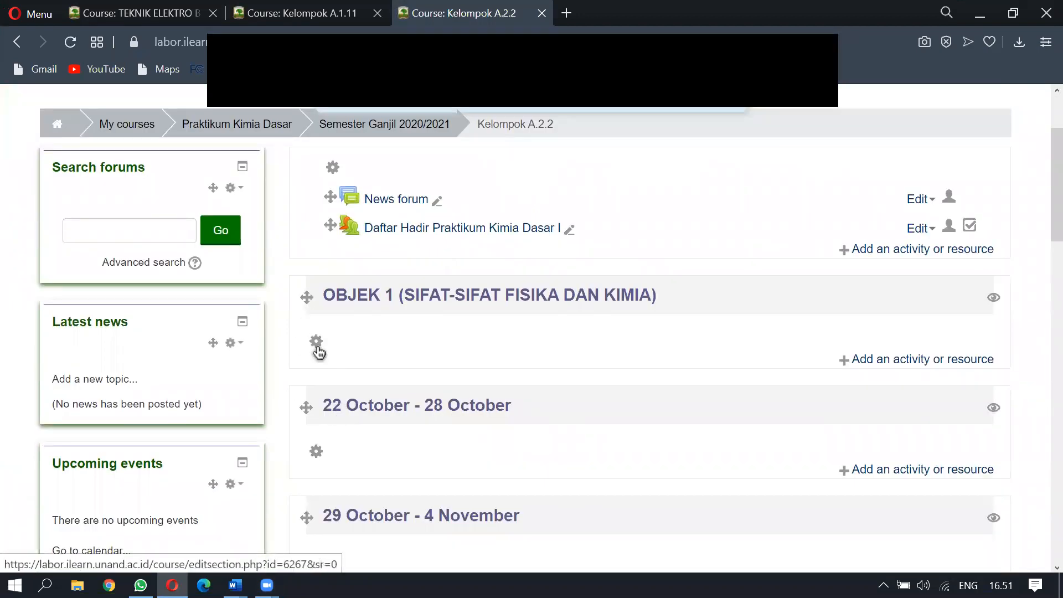
pyautogui.scroll(3, 639, 435)
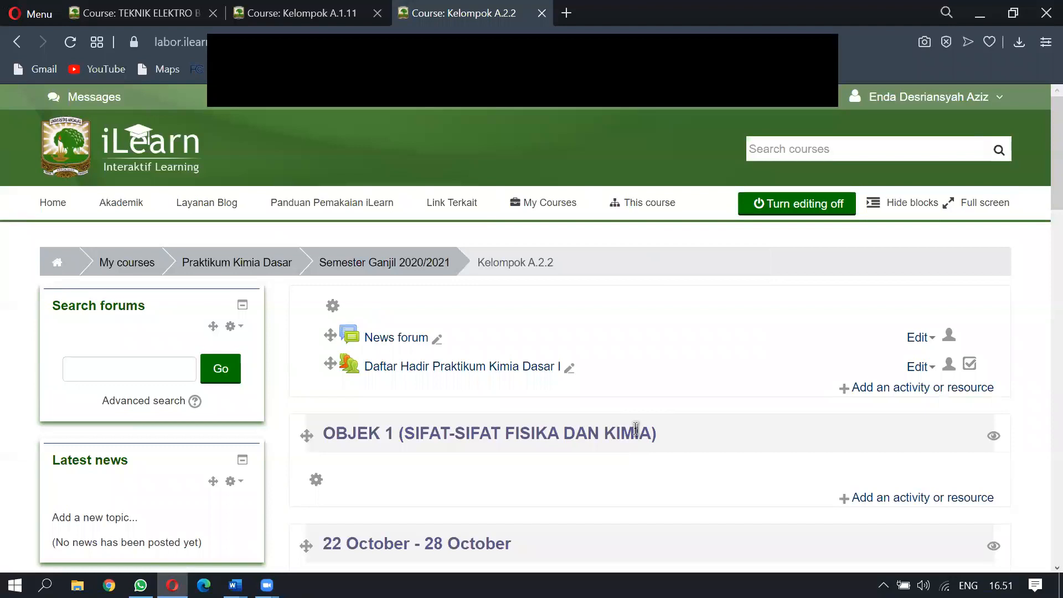
pyautogui.scroll(-3, 636, 429)
pyautogui.moveTo(669, 304); pyautogui.dragTo(311, 285)
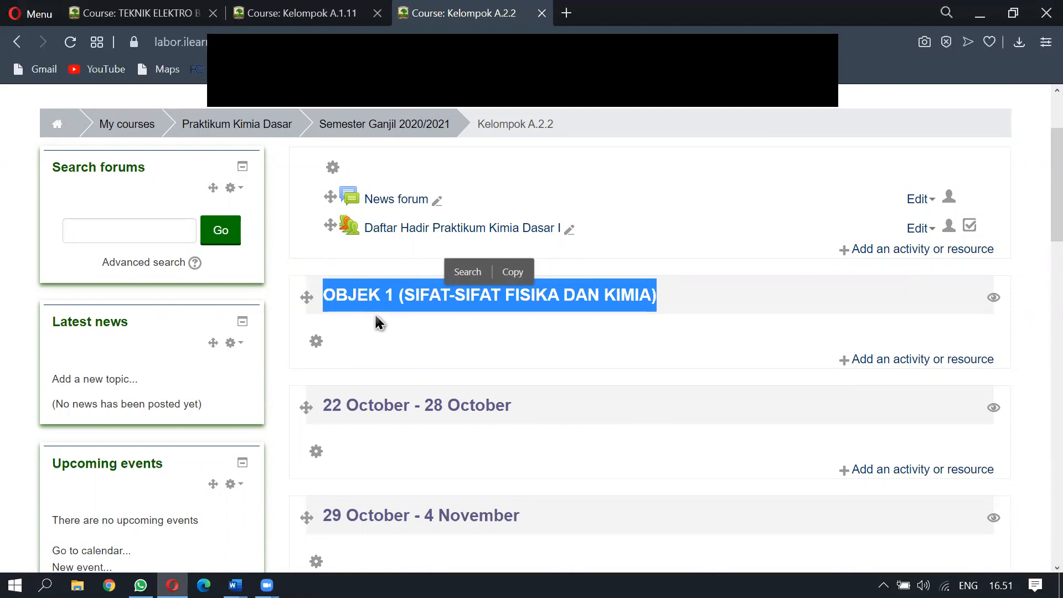
pyautogui.click(315, 346)
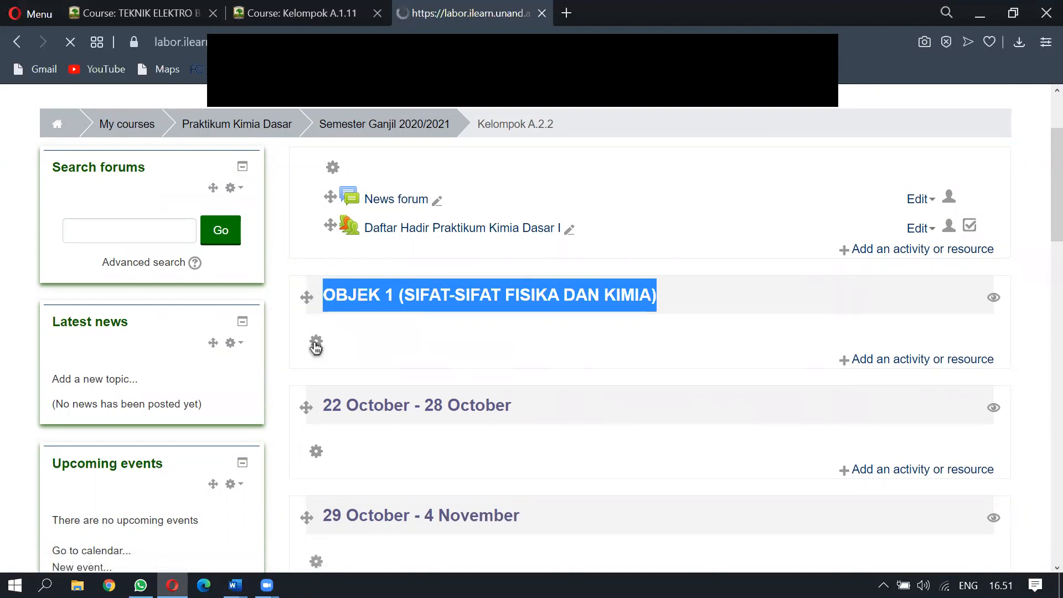
# Paste SENIN, 25 OKTOBER 2020 plus the assistant's name and phone number into the summary
pyautogui.scroll(-3, 199, 367)
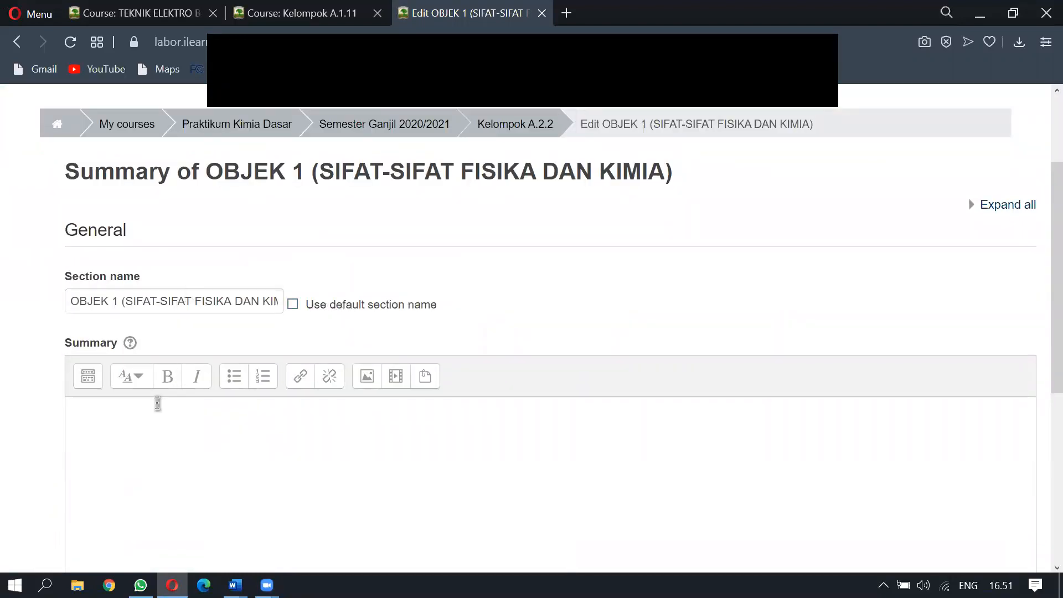
pyautogui.scroll(-3, 157, 403)
pyautogui.click(157, 286)
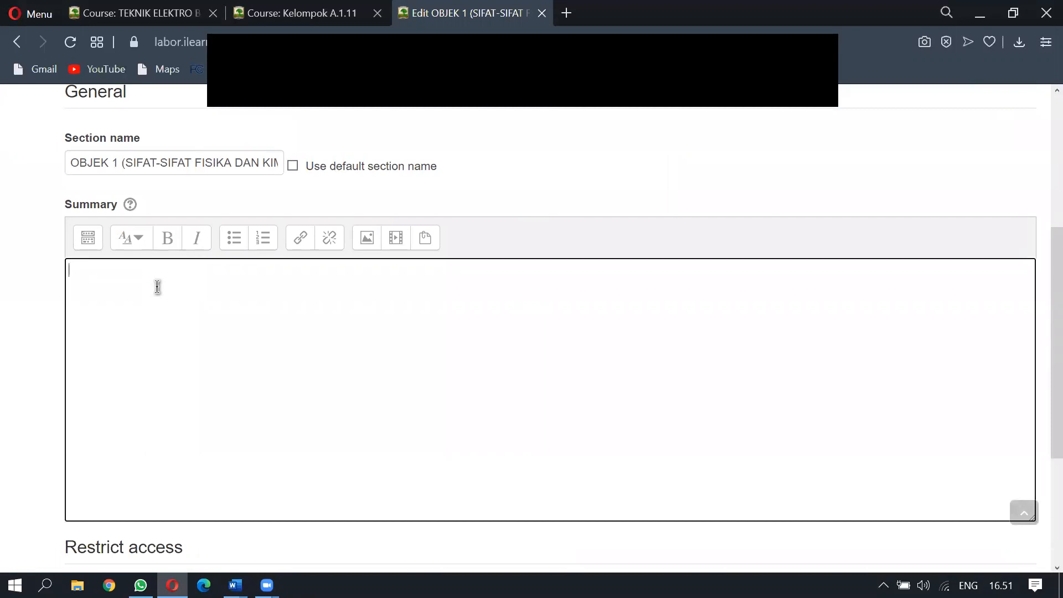
pyautogui.hotkey('ctrl', 'v')
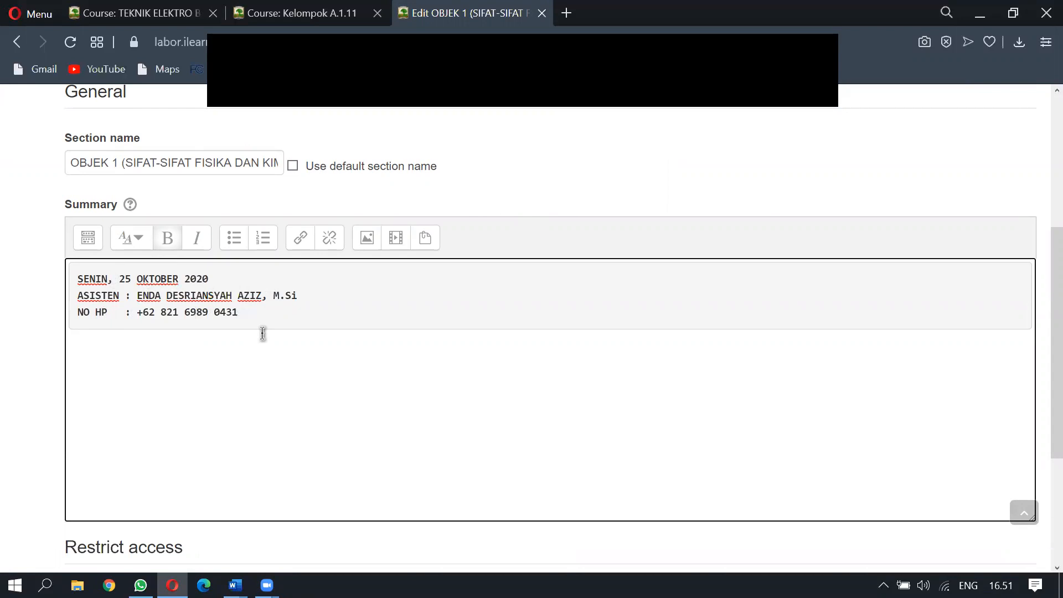
pyautogui.scroll(-4, 263, 333)
# Save the OBJEK 1 summary, then choose Quiz in that section's activity chooser
pyautogui.click(148, 410)
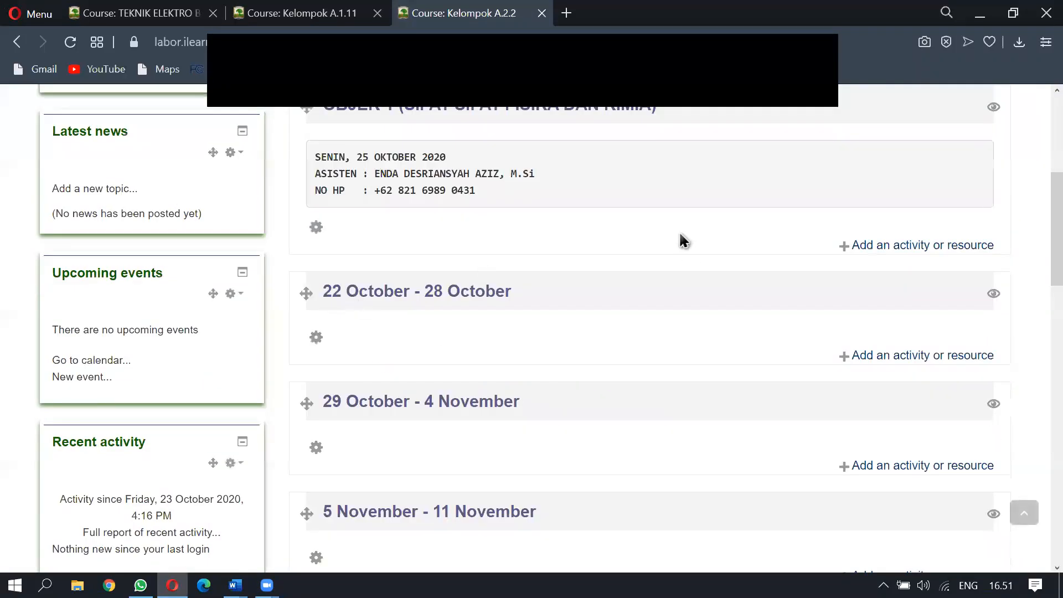
pyautogui.scroll(2, 469, 208)
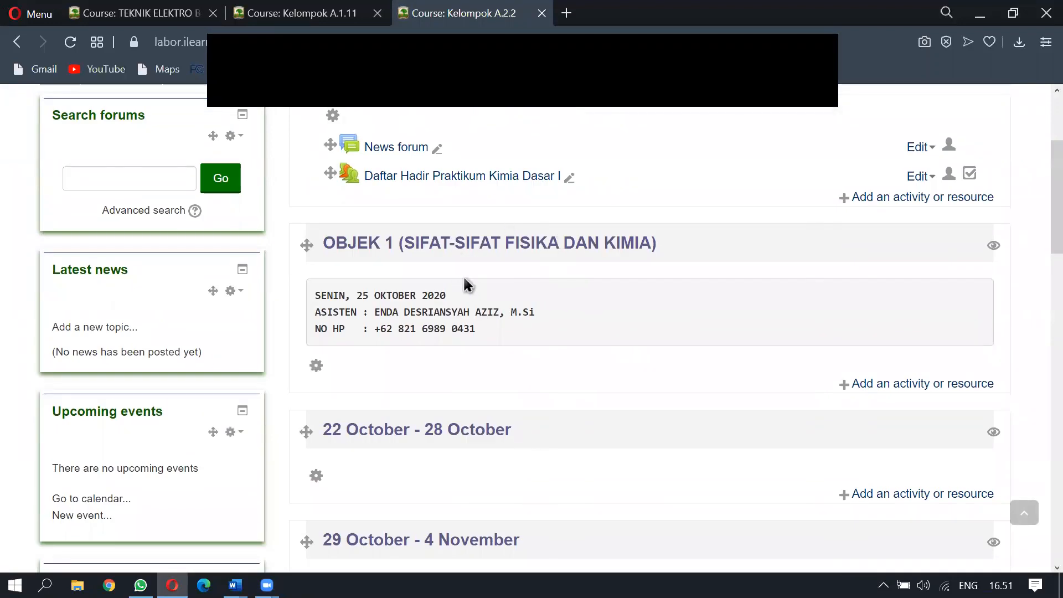
pyautogui.click(903, 388)
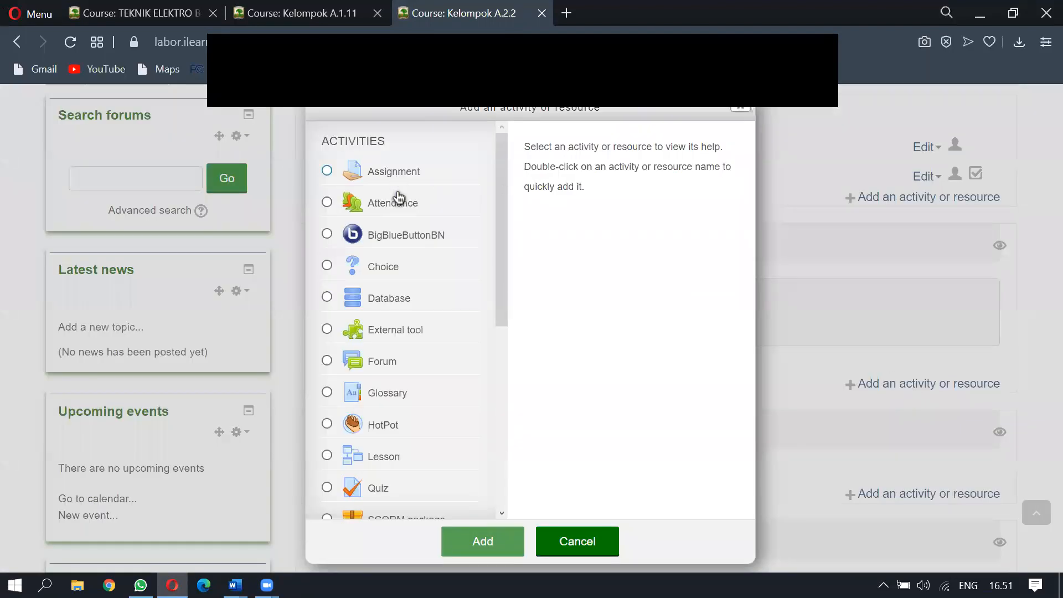
pyautogui.scroll(-5, 410, 382)
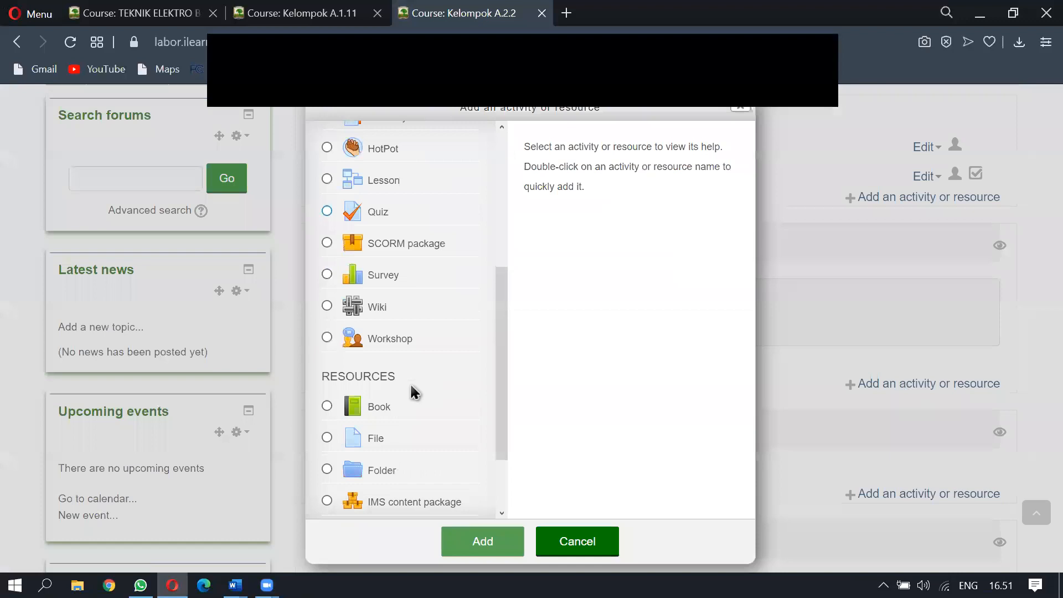
pyautogui.click(377, 219)
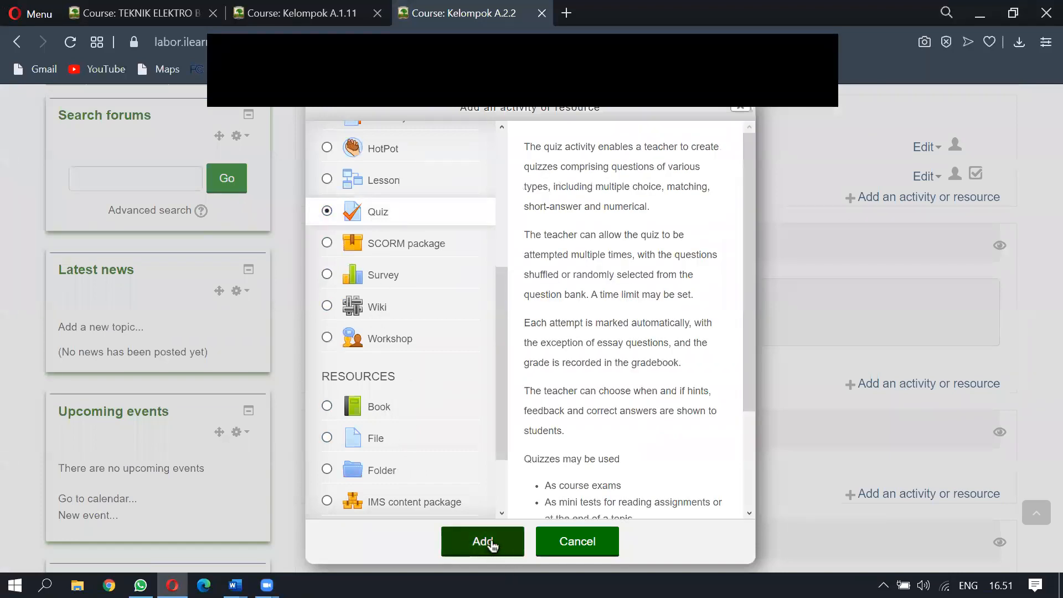
pyautogui.click(492, 544)
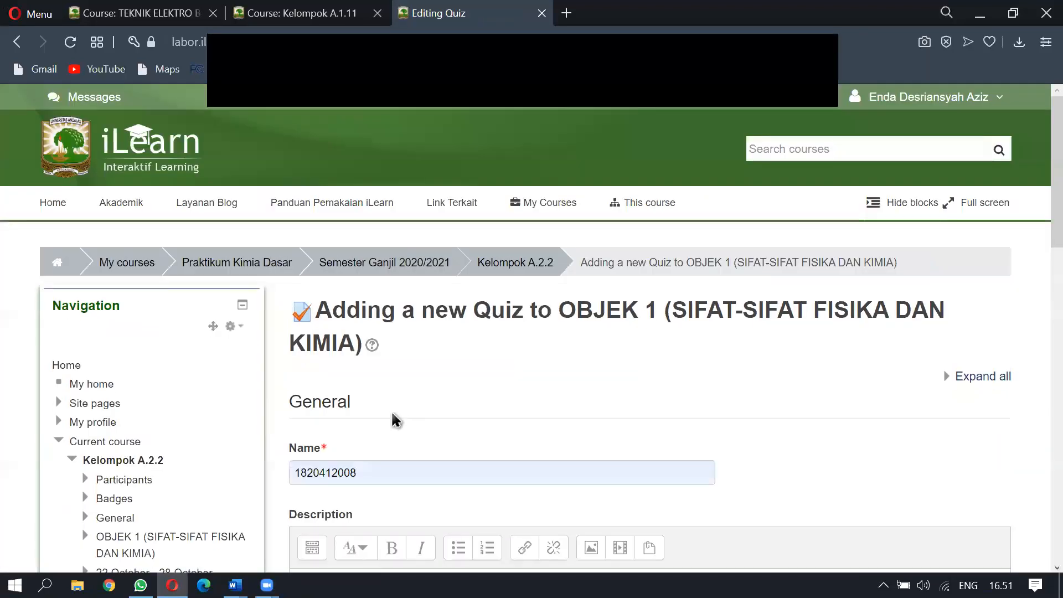
# Rename the quiz to 'SOAL RESPONSI OBJEK 1' and switch over to the WhatsApp chat
pyautogui.scroll(-5, 382, 426)
pyautogui.doubleClick(384, 195)
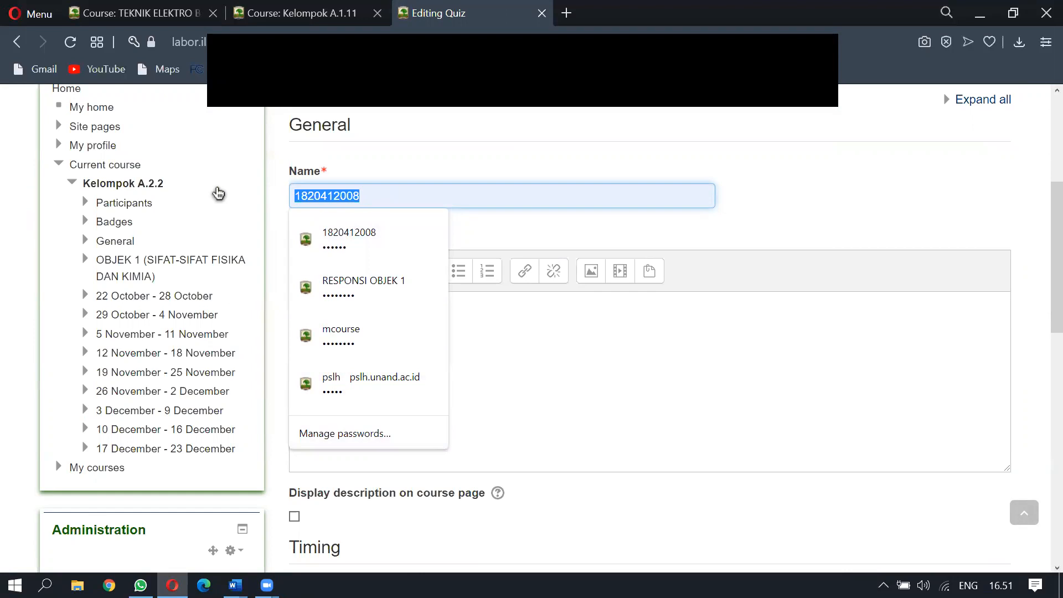
pyautogui.write('SOAL RESPONSI OBJEK 1')
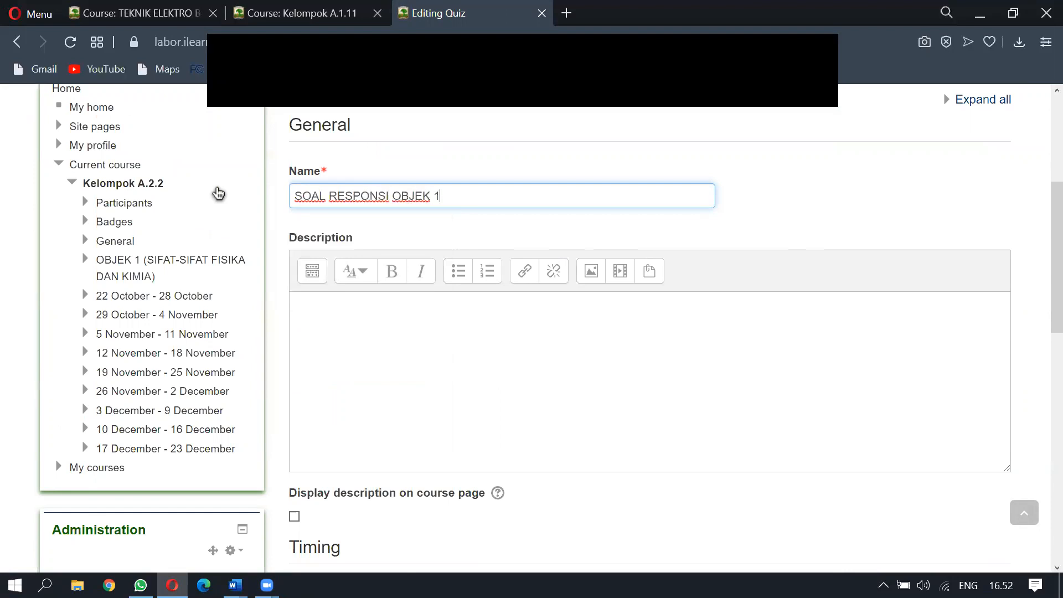
pyautogui.click(350, 304)
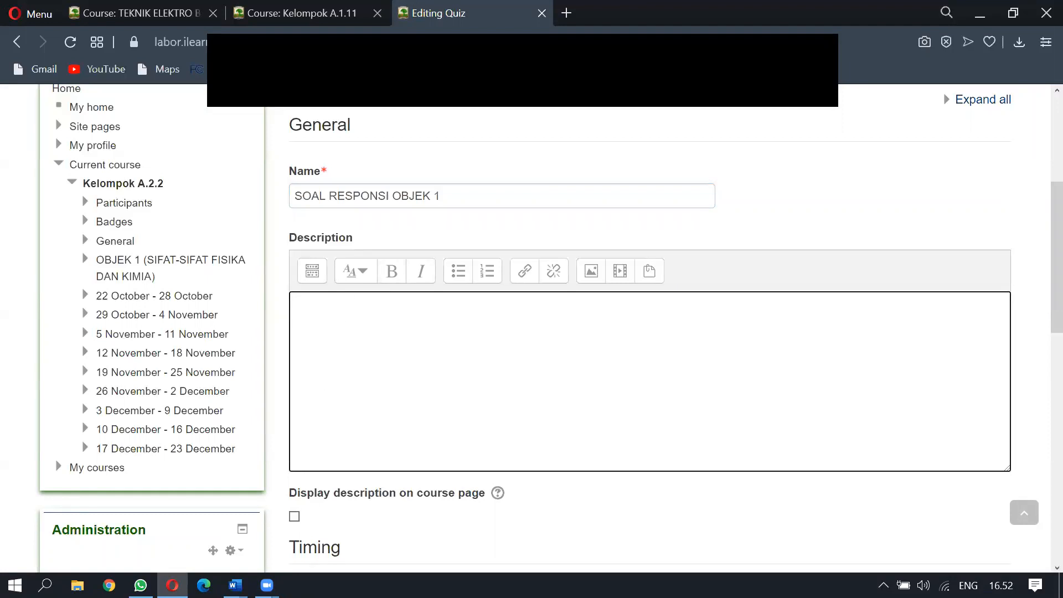
pyautogui.click(141, 585)
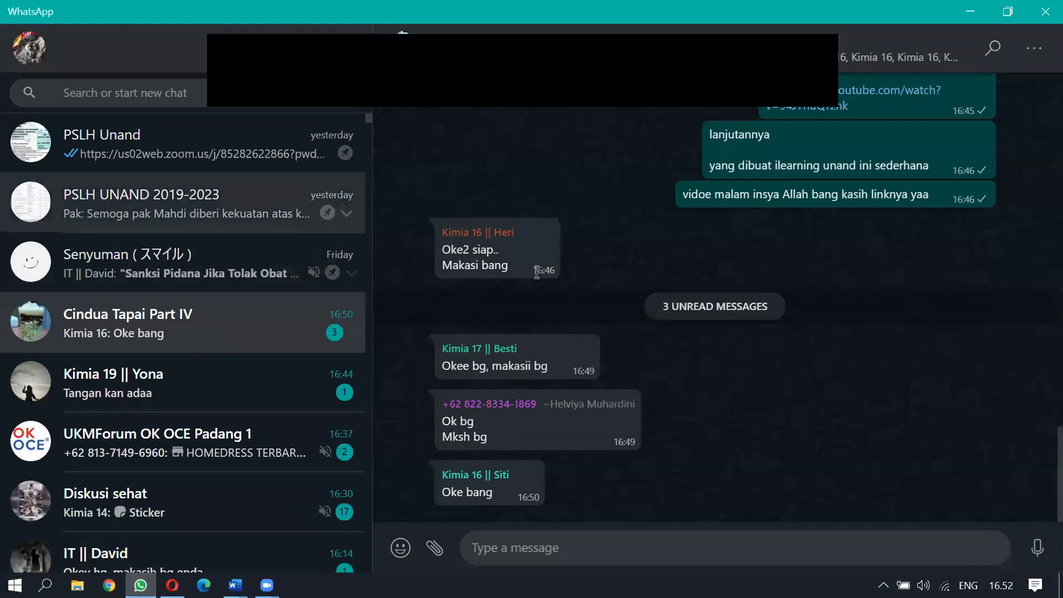
# Paste the CATATAN SEBELUM RESPONSI heading from WhatsApp into the description, then undo it
pyautogui.scroll(5, 609, 305)
pyautogui.moveTo(741, 129); pyautogui.dragTo(559, 125)
pyautogui.hotkey('ctrl', 'c')
pyautogui.hotkey('alt', 'Tab')
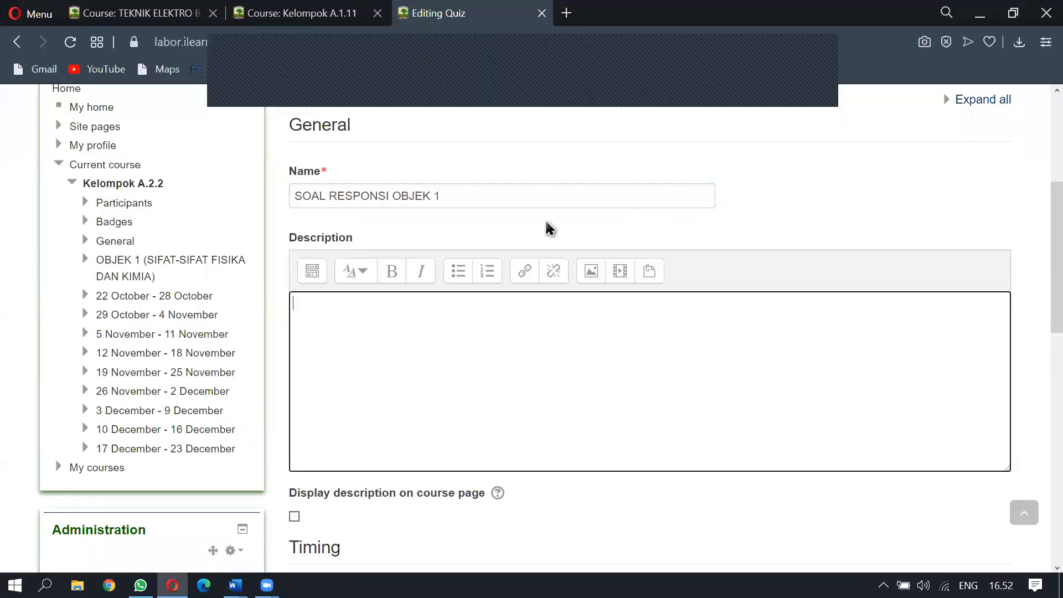
pyautogui.hotkey('ctrl', 'v')
pyautogui.hotkey('alt', 'Tab')
pyautogui.hotkey('alt', 'Tab')
pyautogui.hotkey('ctrl', 'z')
pyautogui.hotkey('alt', 'Tab')
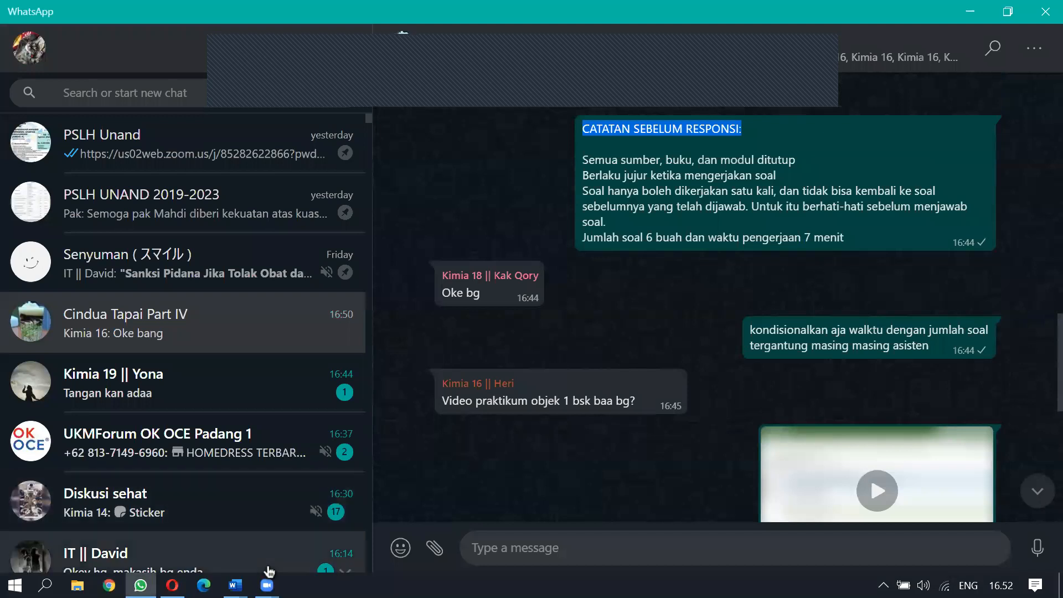
# Copy the full notes through '5 menit' from Word's Document1 into the quiz description
pyautogui.moveTo(235, 585)
pyautogui.click(277, 534)
pyautogui.moveTo(617, 393); pyautogui.dragTo(356, 253)
pyautogui.hotkey('ctrl', 'z')
pyautogui.click(567, 373)
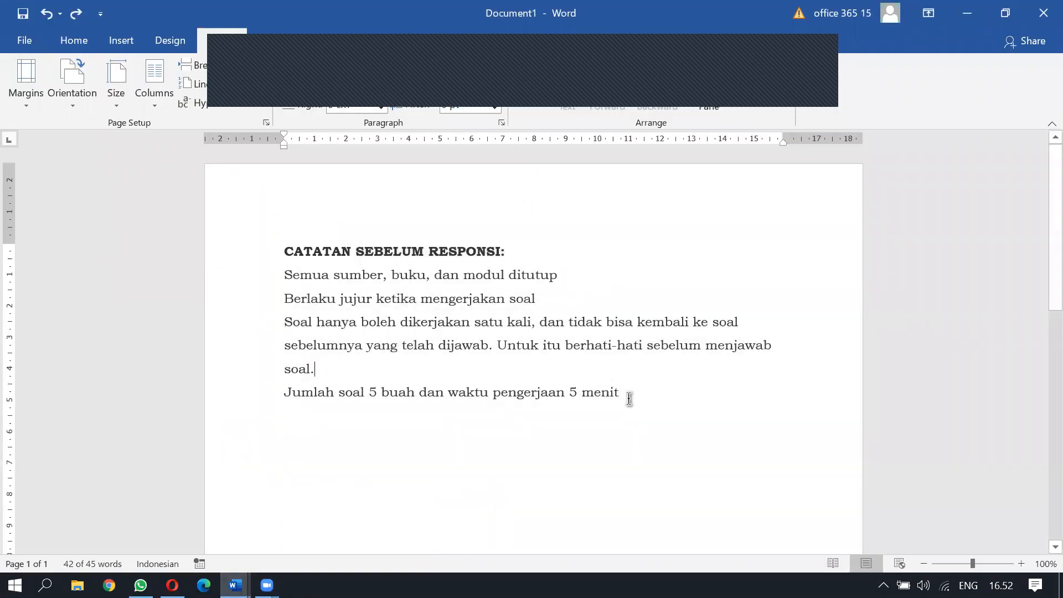
pyautogui.moveTo(630, 399); pyautogui.dragTo(275, 235)
pyautogui.hotkey('alt', 'Tab')
pyautogui.hotkey('alt', 'Tab')
pyautogui.press('Tab')
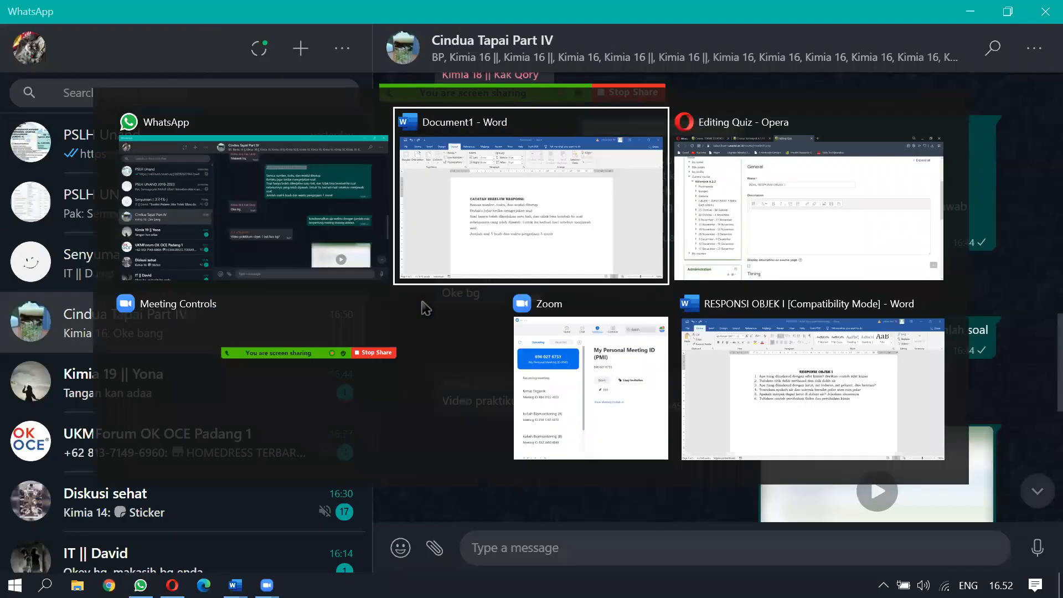
pyautogui.hotkey('ctrl', 'v')
pyautogui.moveTo(592, 423); pyautogui.dragTo(293, 329)
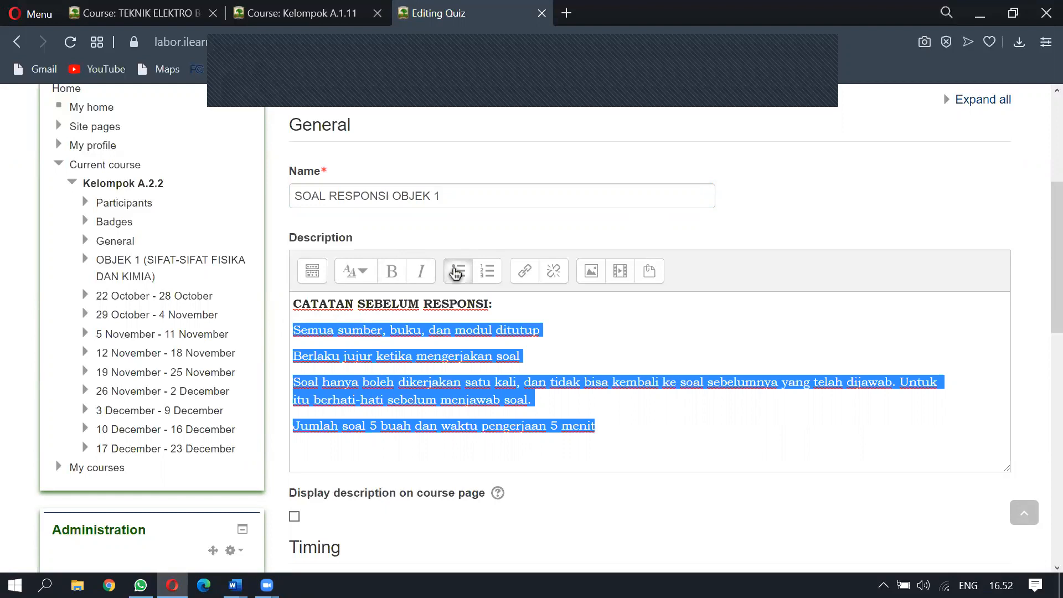
# Format the four rules as a bulleted list and tick Display description on course page
pyautogui.click(456, 271)
pyautogui.click(503, 306)
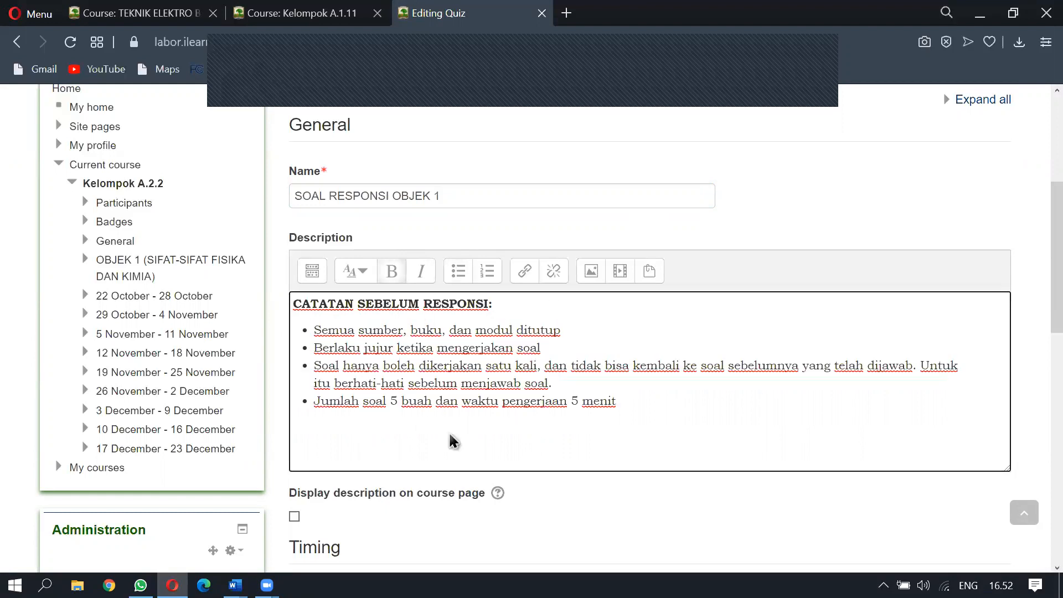
pyautogui.scroll(5, 320, 439)
pyautogui.scroll(-7, 320, 439)
pyautogui.click(295, 379)
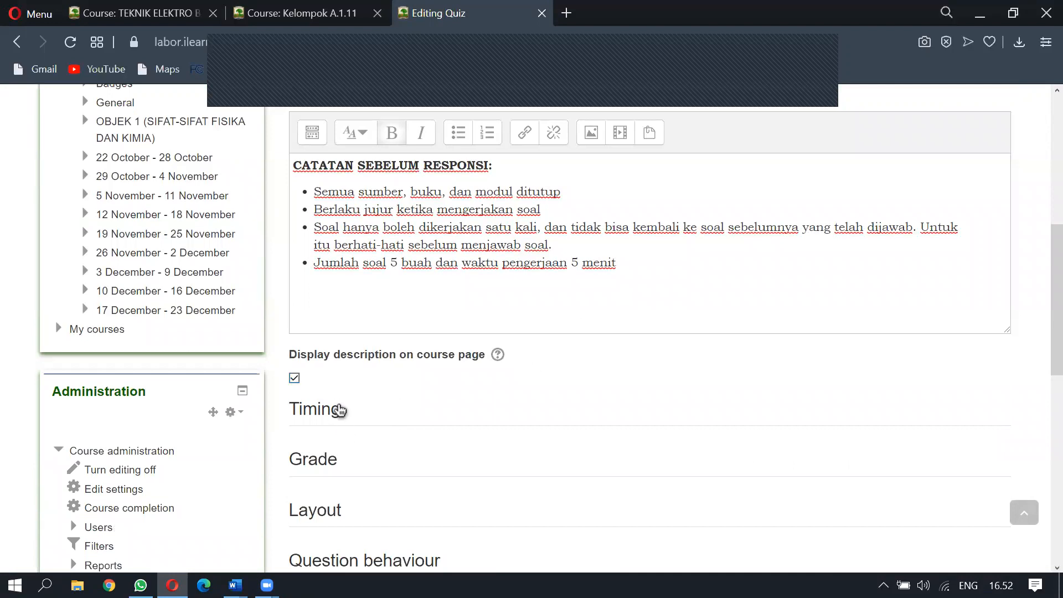
pyautogui.click(325, 416)
pyautogui.scroll(-2, 427, 421)
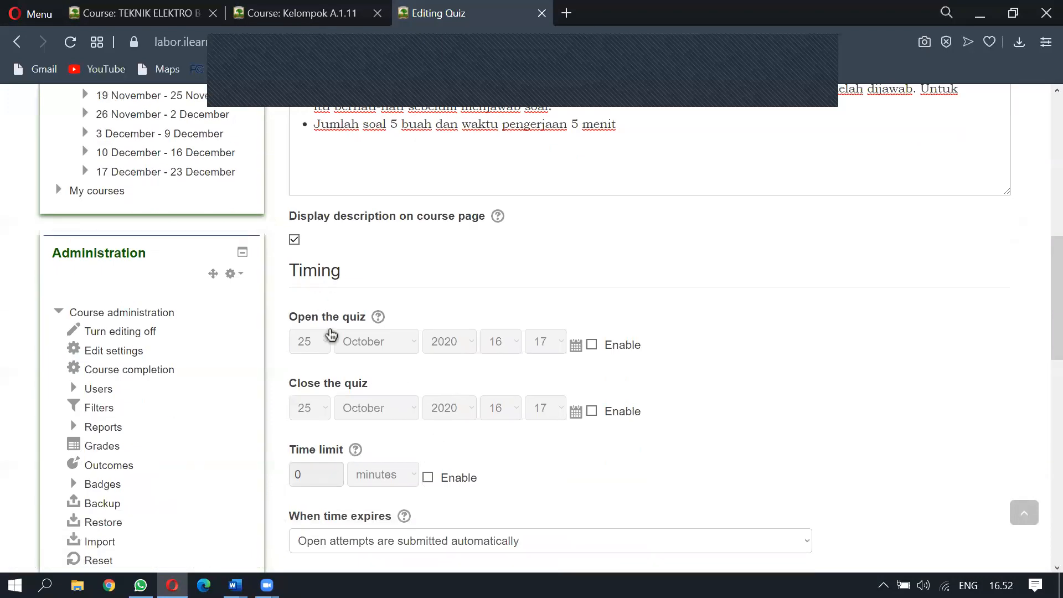
# Enable opening and closing dates, and set the quiz to open 26 October 2020 at 13:30
pyautogui.click(613, 347)
pyautogui.click(622, 412)
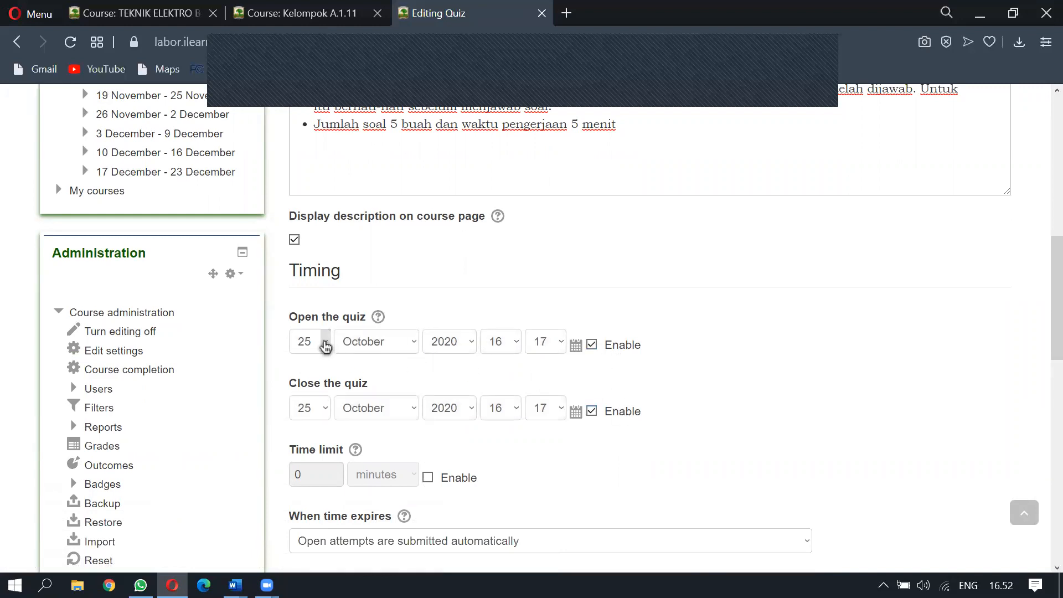
pyautogui.scroll(7, 325, 349)
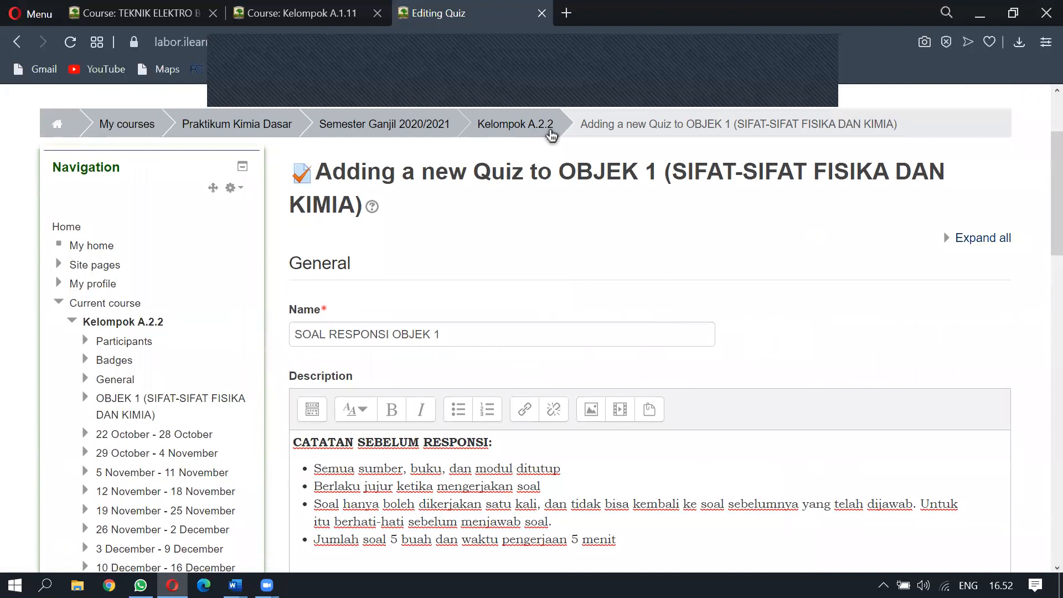
pyautogui.scroll(-16, 537, 183)
pyautogui.scroll(9, 321, 310)
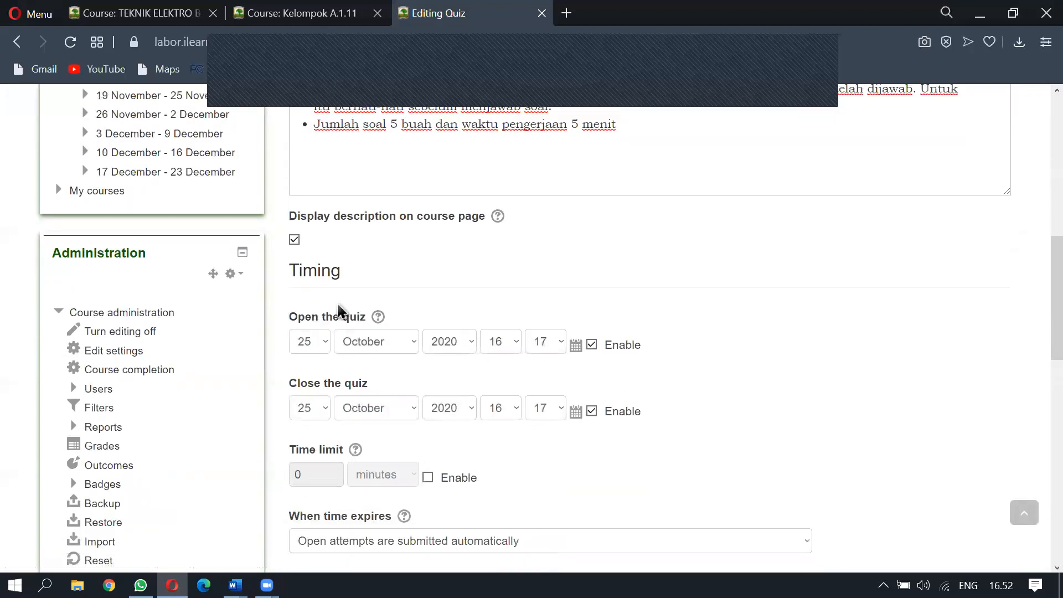
pyautogui.click(324, 341)
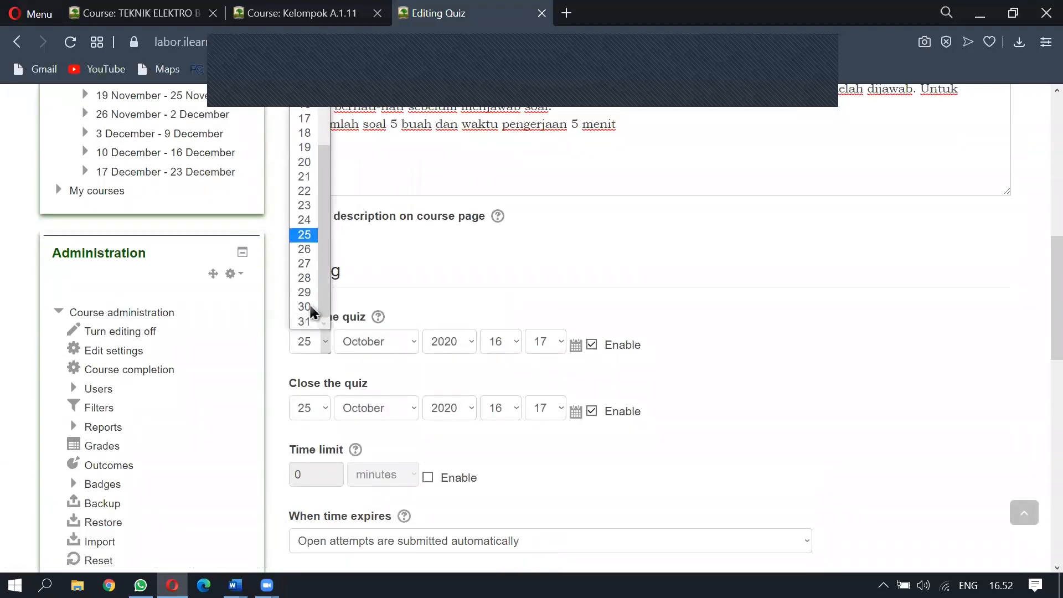
pyautogui.click(304, 248)
pyautogui.click(513, 341)
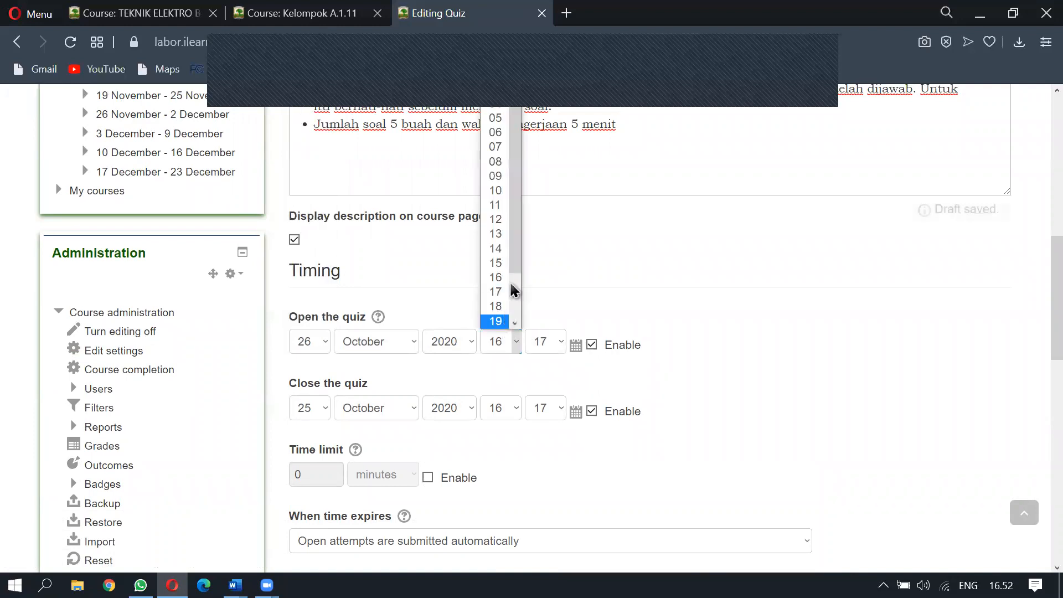
pyautogui.click(498, 233)
pyautogui.click(553, 338)
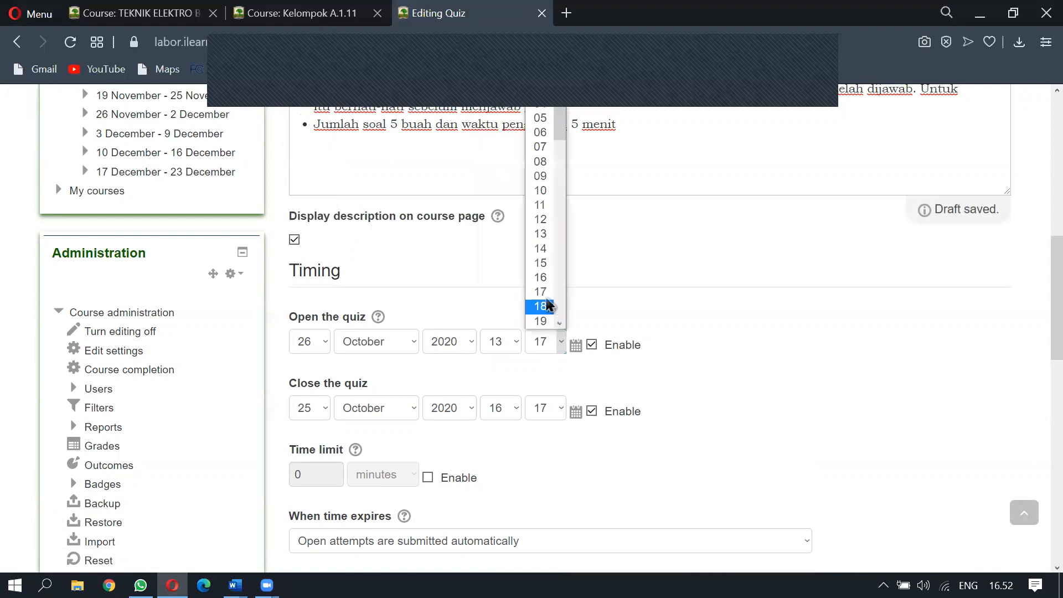
pyautogui.scroll(-6, 550, 275)
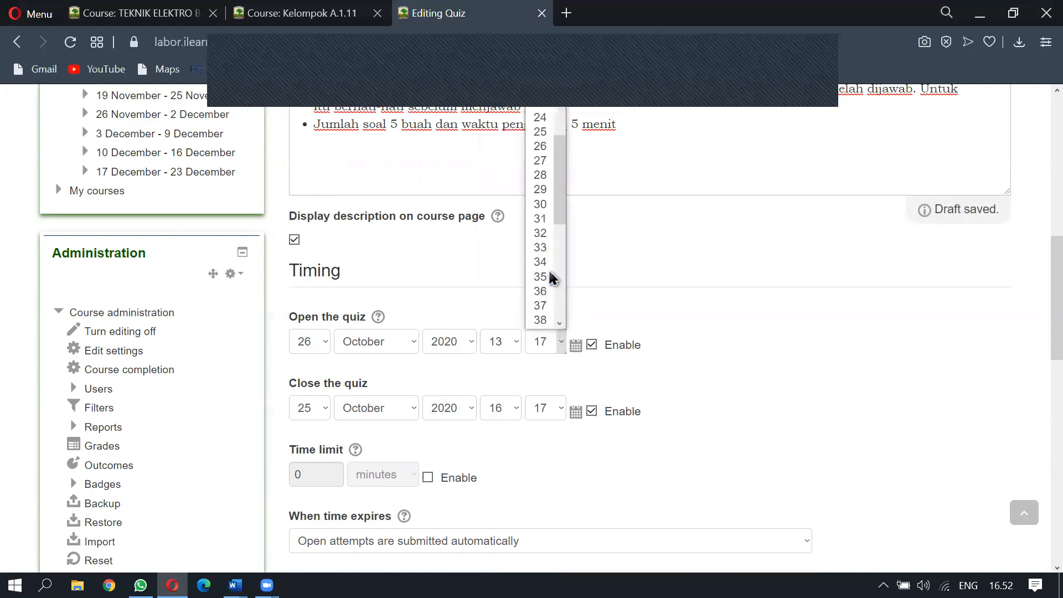
pyautogui.click(542, 207)
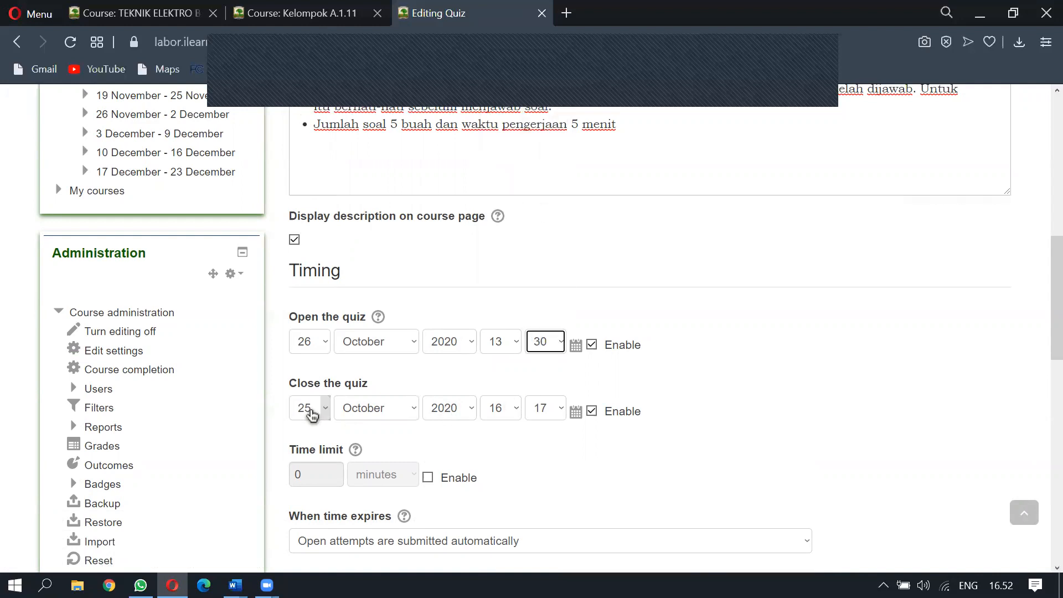
# Set the quiz to close on 26 October 2020 at 13:50
pyautogui.click(309, 409)
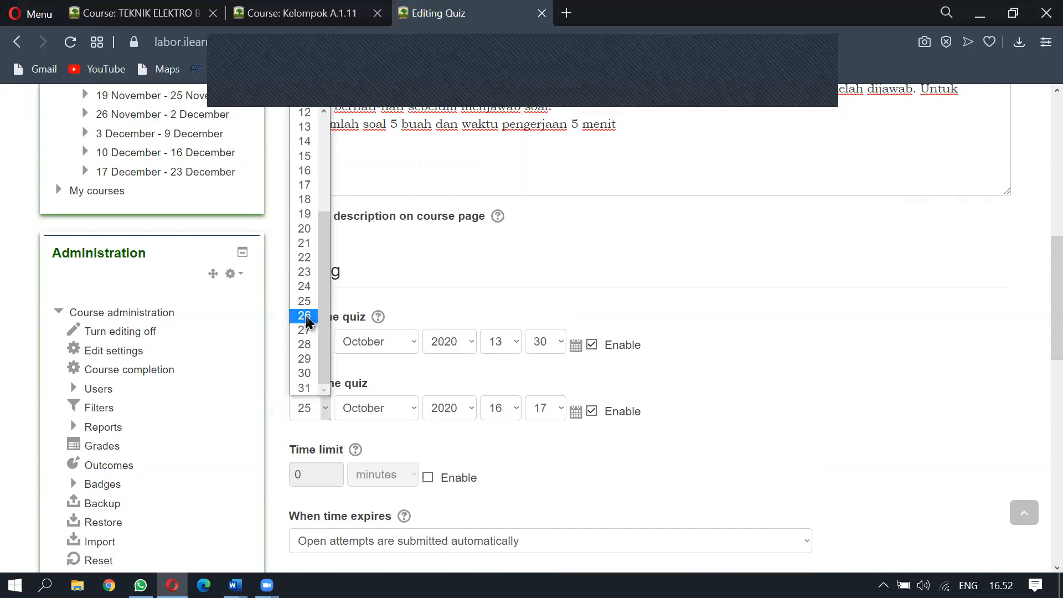
pyautogui.click(304, 315)
pyautogui.click(512, 409)
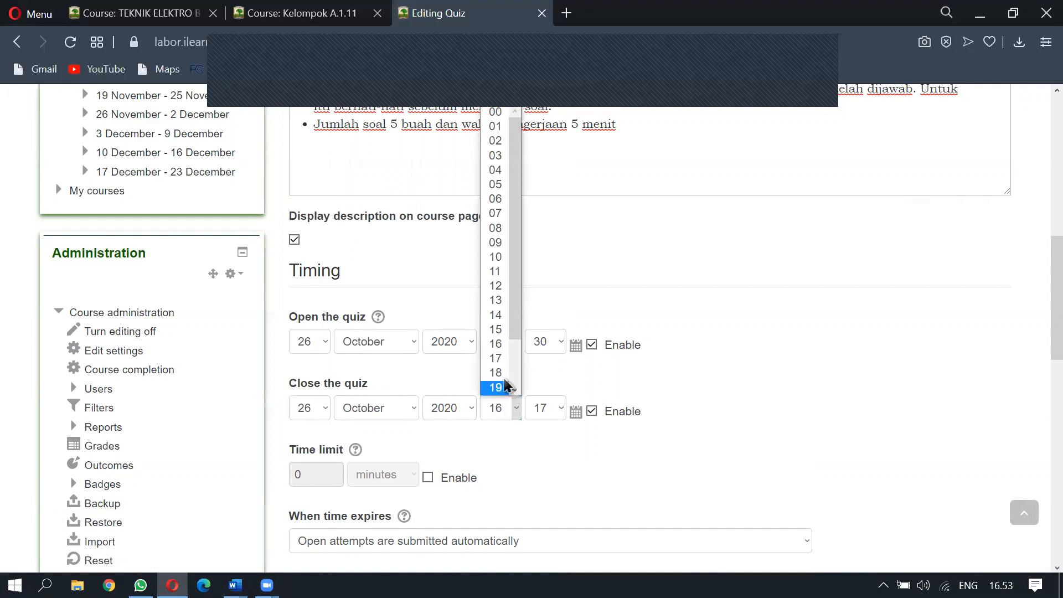
pyautogui.click(496, 346)
pyautogui.click(511, 409)
pyautogui.click(502, 305)
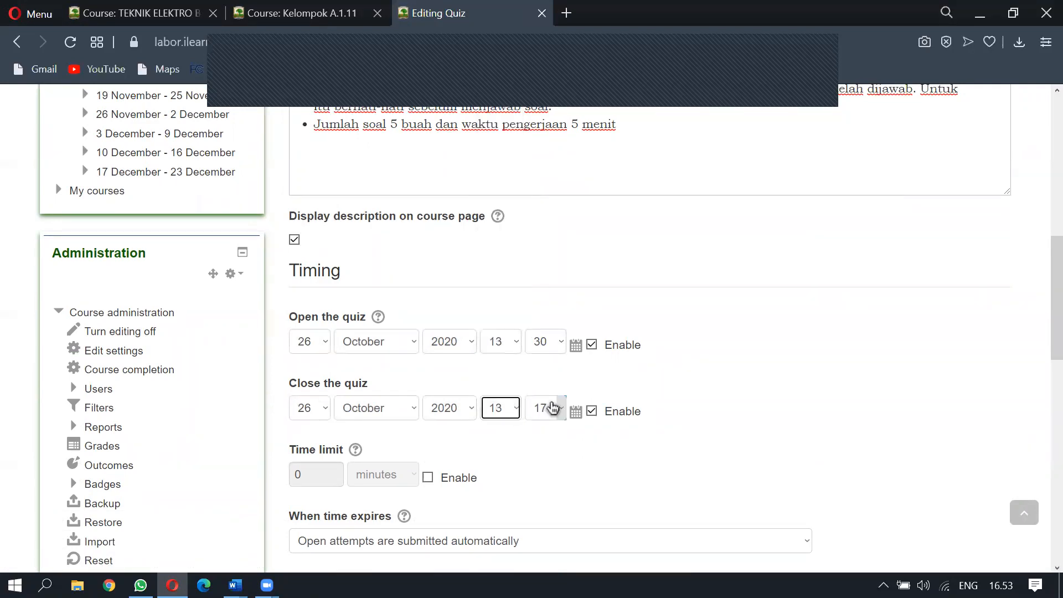
pyautogui.click(560, 408)
pyautogui.scroll(-5, 550, 374)
pyautogui.scroll(-5, 551, 377)
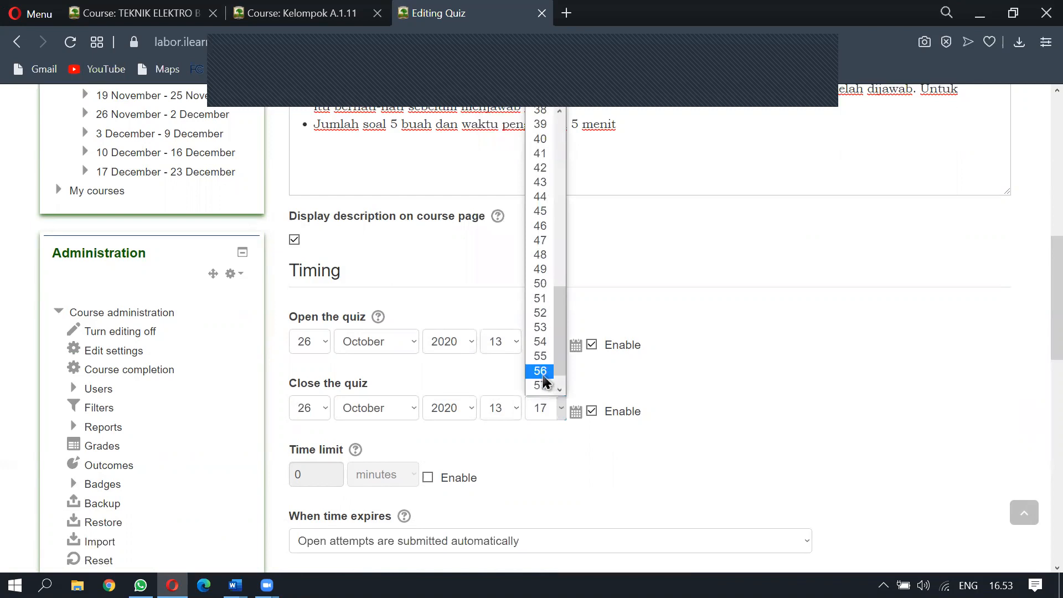
pyautogui.click(543, 259)
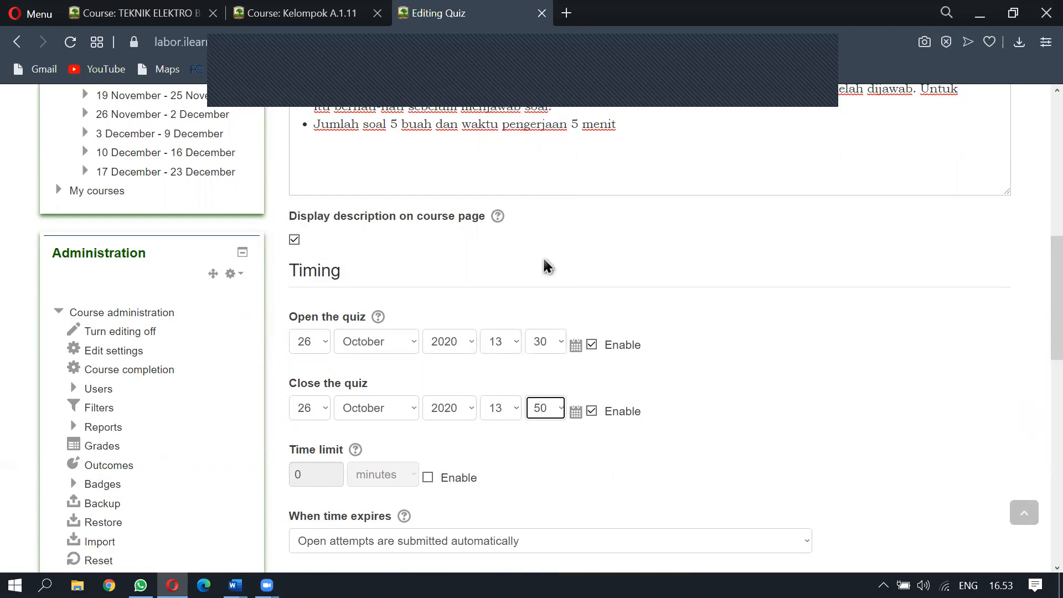
pyautogui.click(591, 409)
# Enable the quiz time limit, set it to 55555 minutes, and expand Grade settings
pyautogui.click(457, 479)
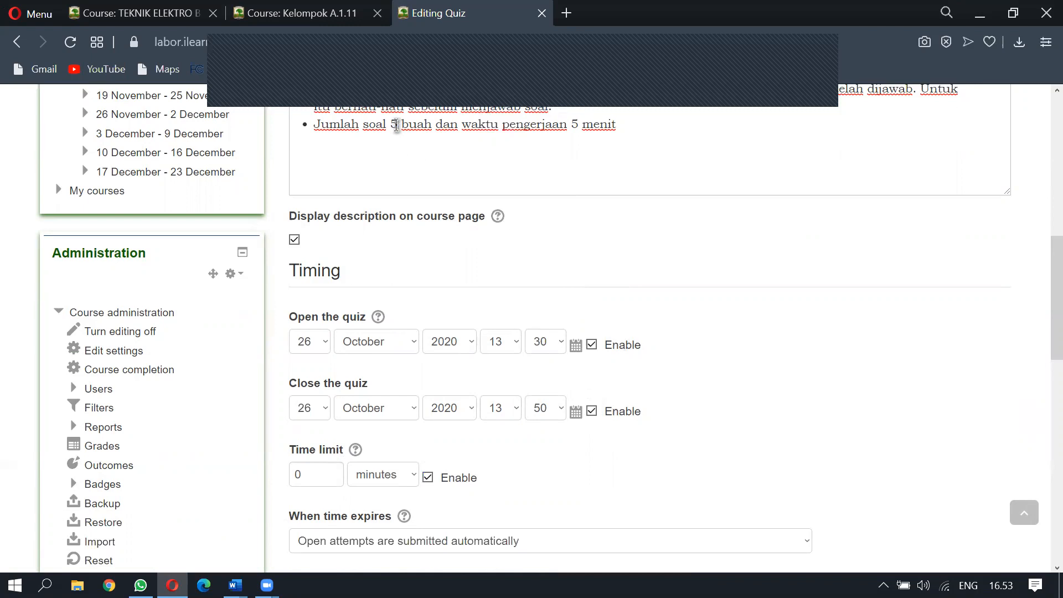
pyautogui.click(394, 125)
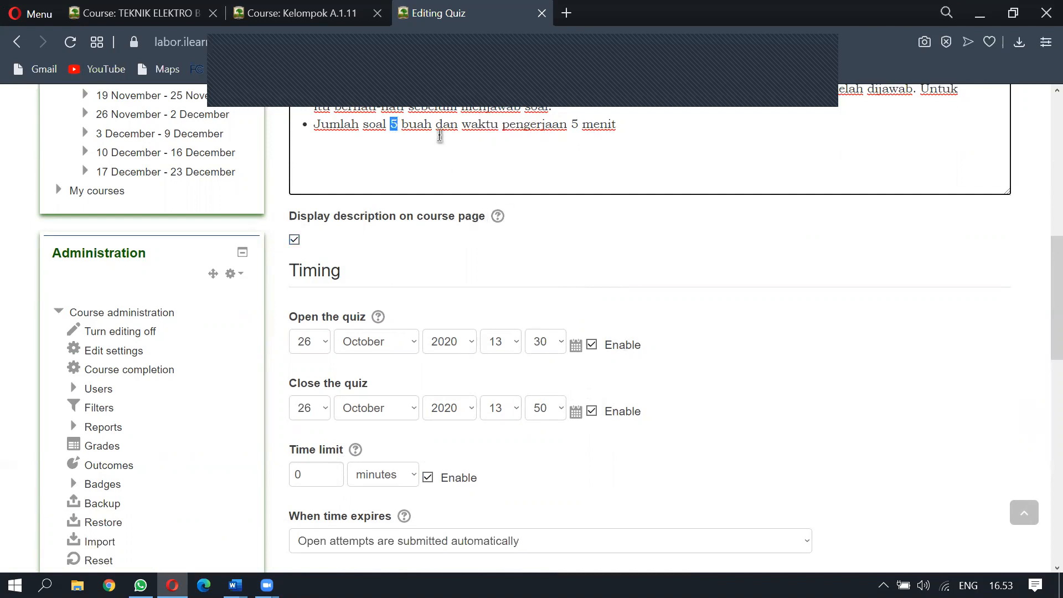
pyautogui.scroll(-2, 417, 346)
pyautogui.moveTo(325, 336); pyautogui.dragTo(262, 344)
pyautogui.write('55555')
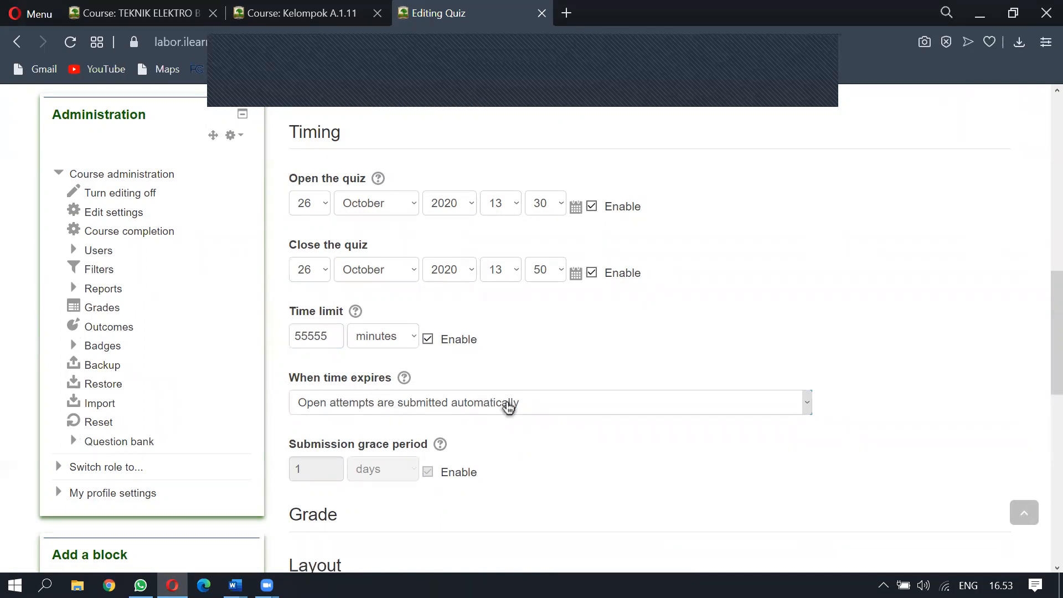
pyautogui.scroll(-2, 514, 405)
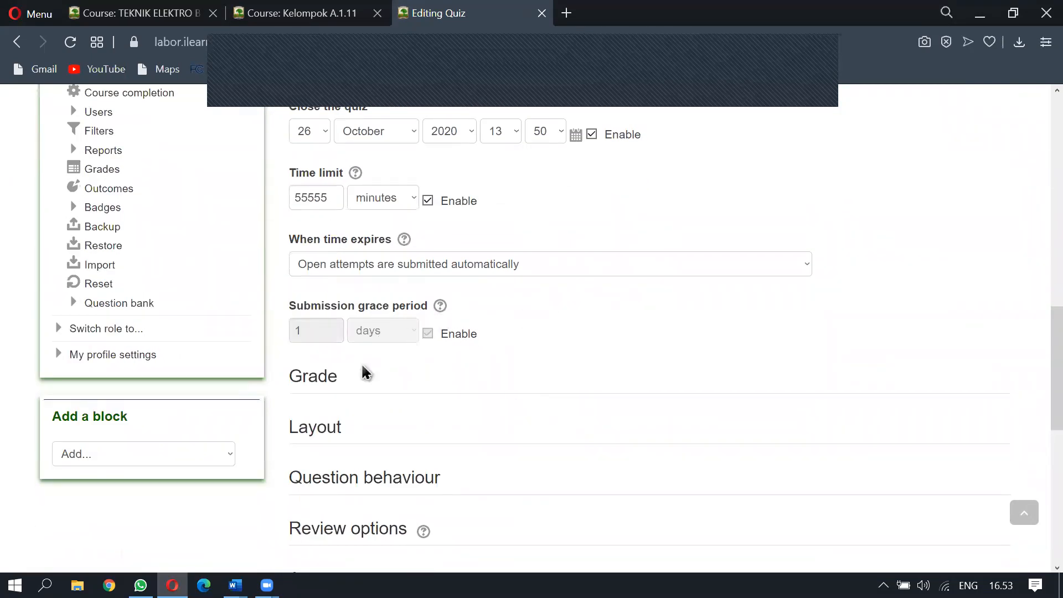
pyautogui.click(316, 380)
pyautogui.scroll(-4, 508, 336)
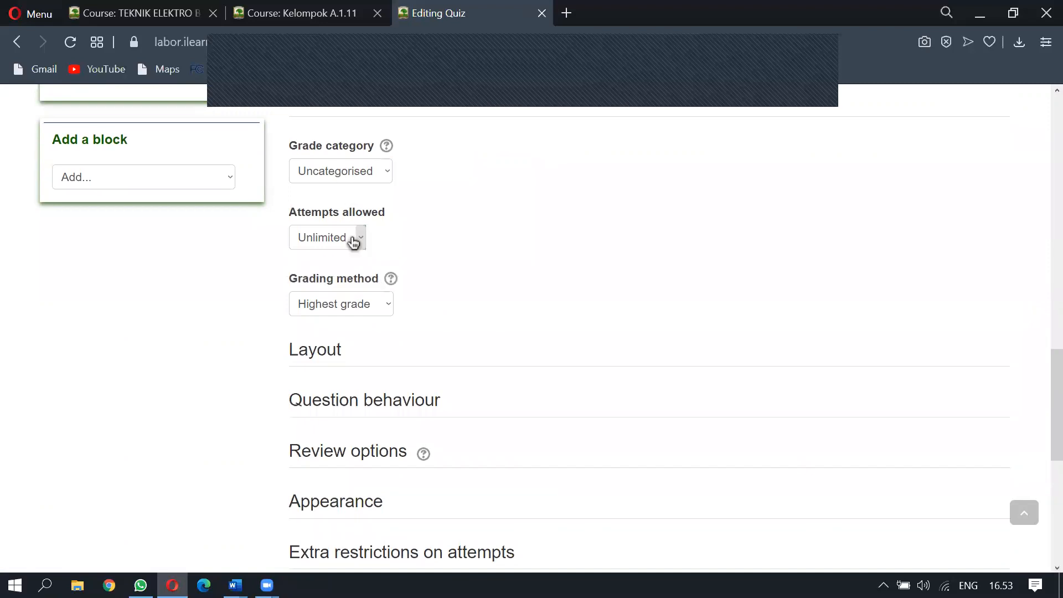
# Under Layout, set Question order to Shuffled randomly and keep New page at Every question
pyautogui.click(316, 358)
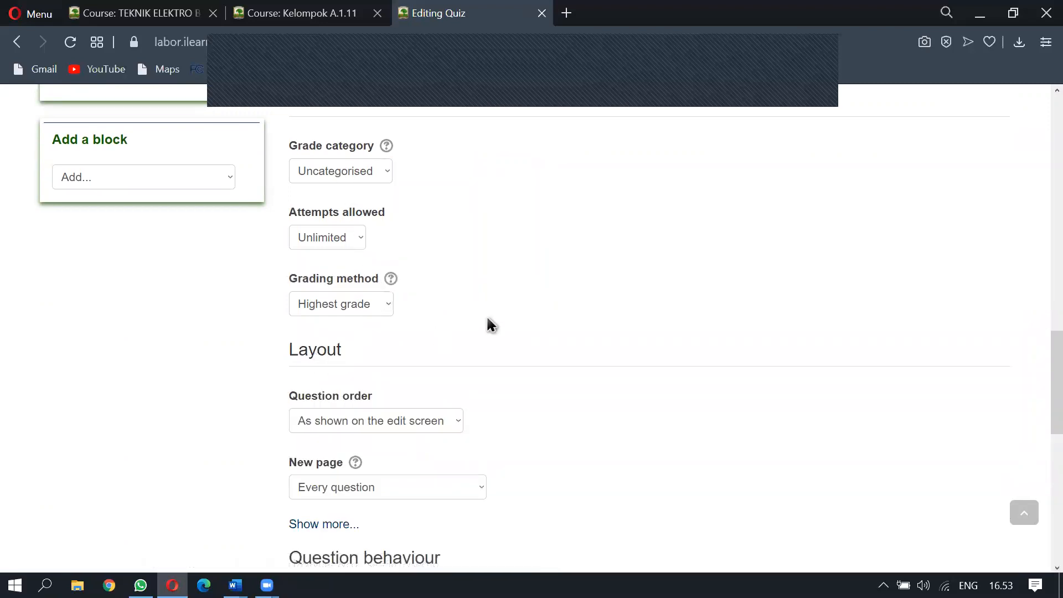
pyautogui.scroll(-2, 479, 320)
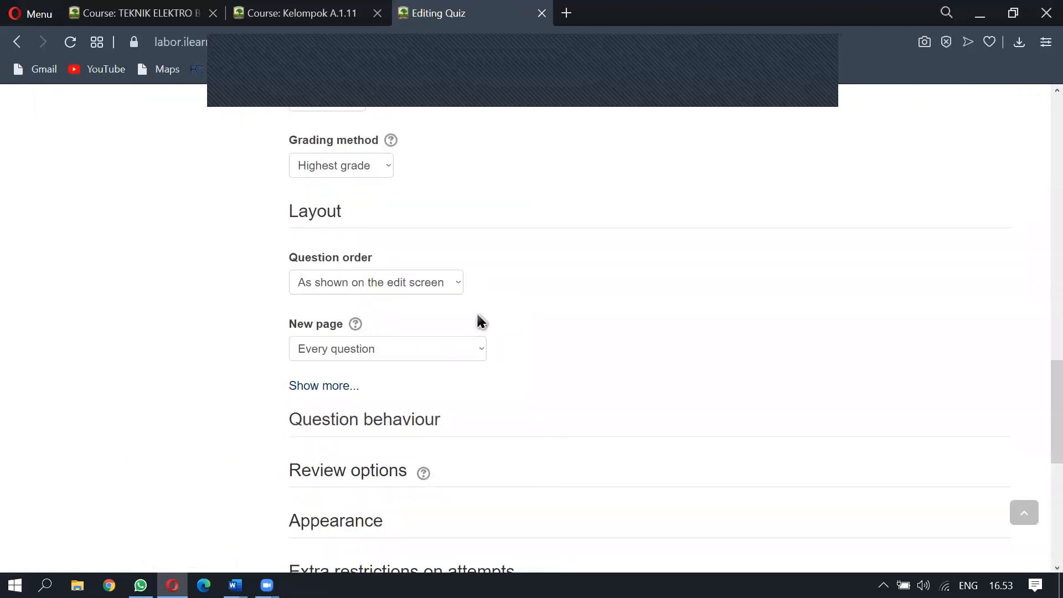
pyautogui.click(418, 287)
pyautogui.click(419, 287)
pyautogui.click(418, 288)
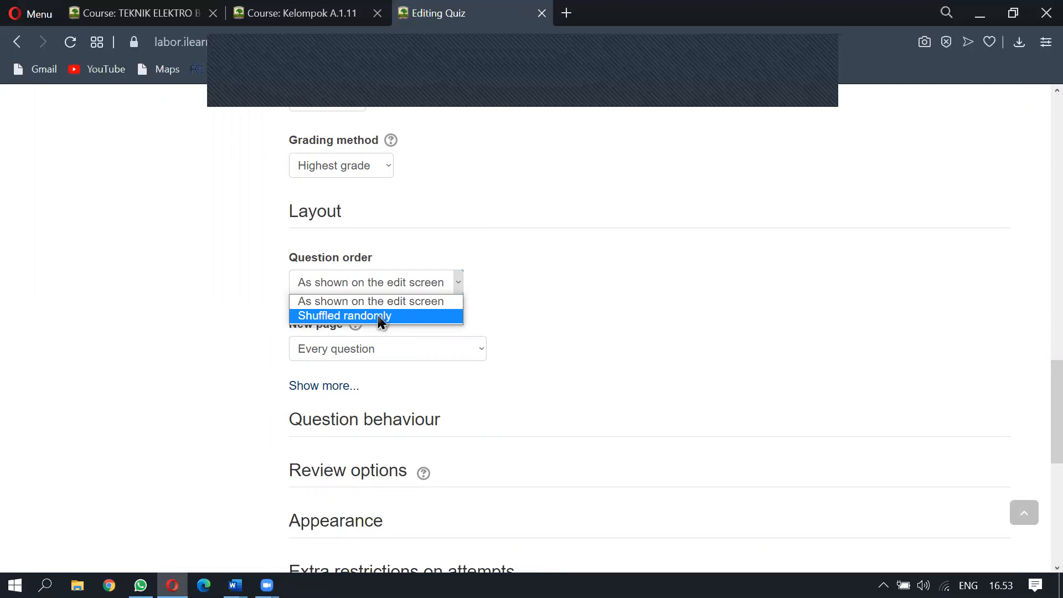
pyautogui.click(338, 316)
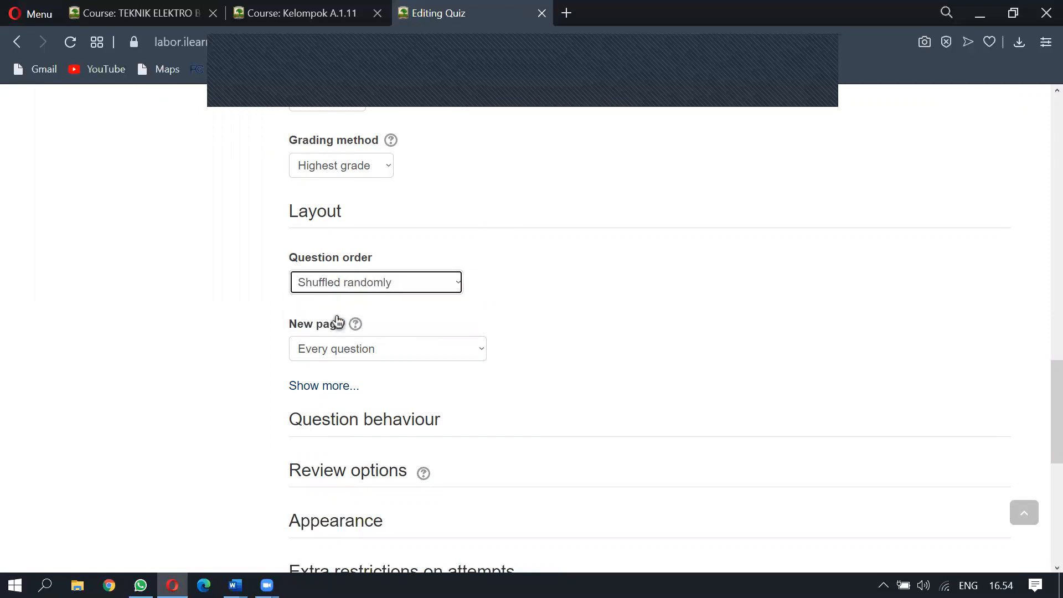
pyautogui.click(370, 351)
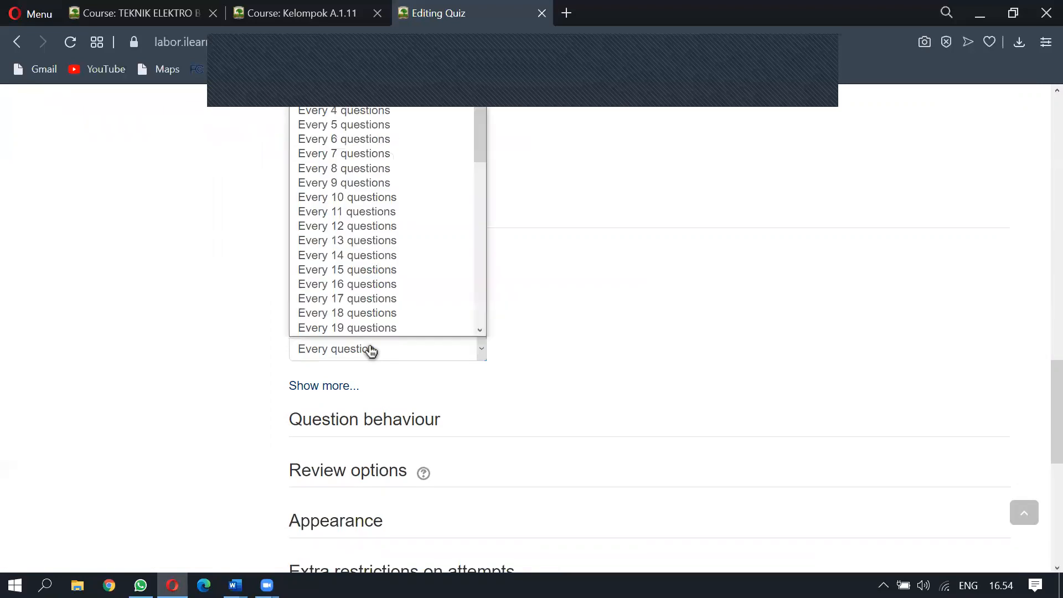
pyautogui.click(369, 350)
pyautogui.scroll(-2, 376, 321)
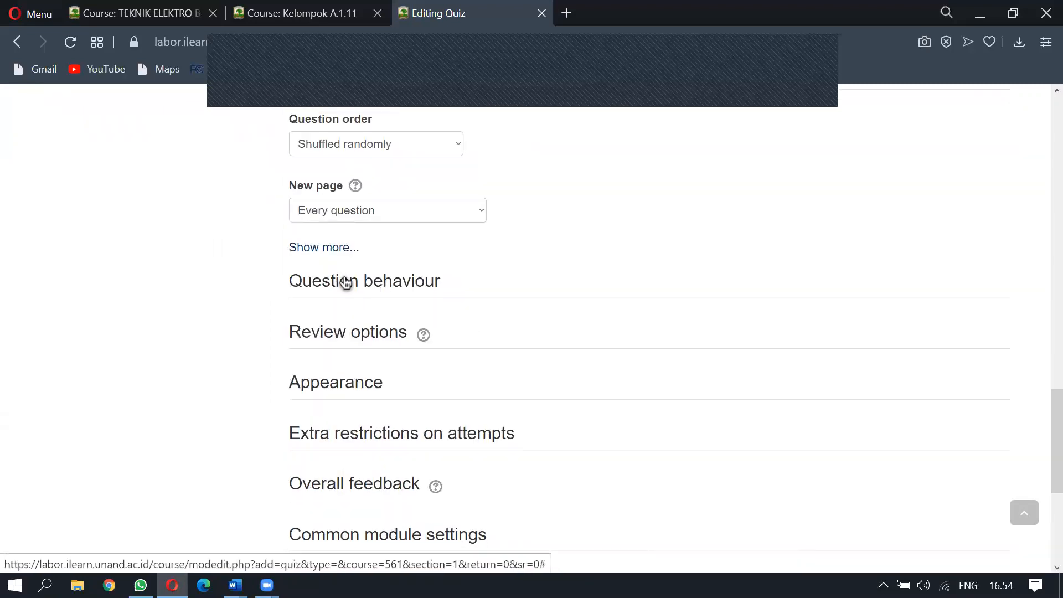
# Expand the Question behaviour and Review options sections
pyautogui.click(351, 282)
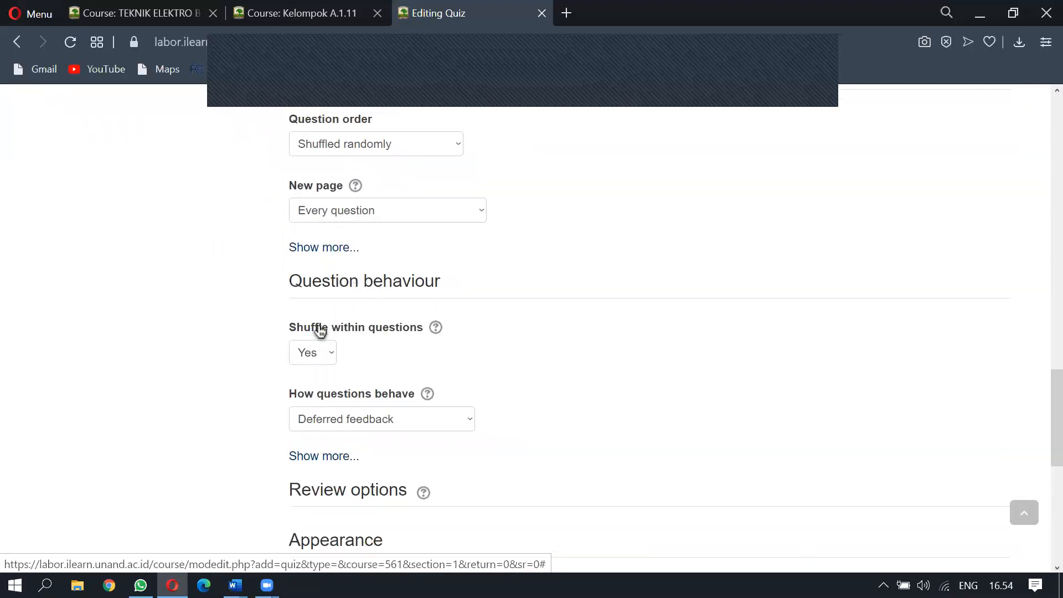
pyautogui.scroll(-1, 440, 323)
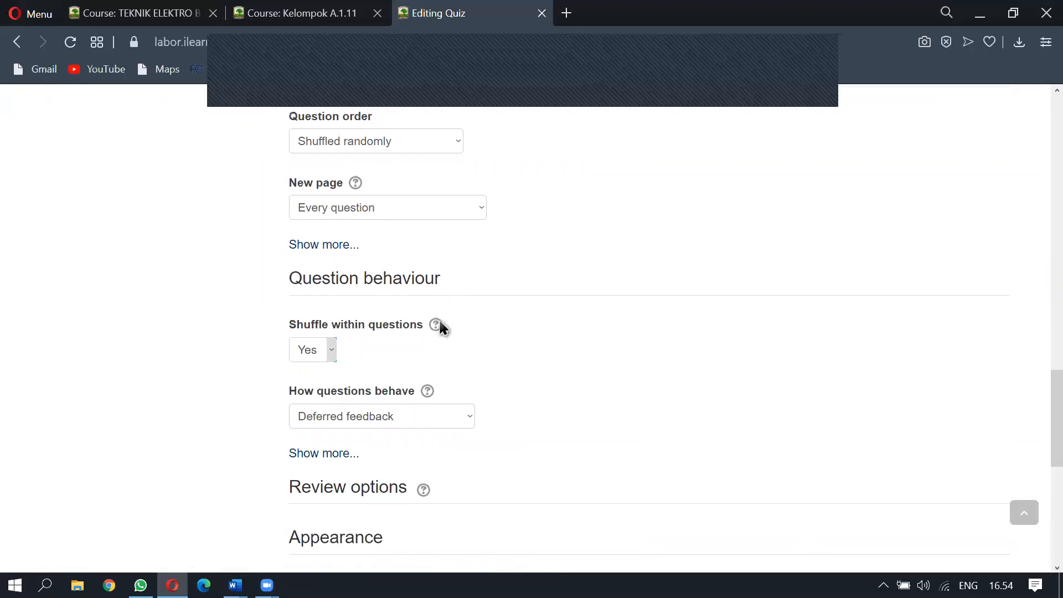
pyautogui.scroll(-4, 421, 299)
pyautogui.scroll(2, 392, 332)
pyautogui.click(349, 351)
pyautogui.scroll(-2, 490, 315)
pyautogui.scroll(-1, 492, 314)
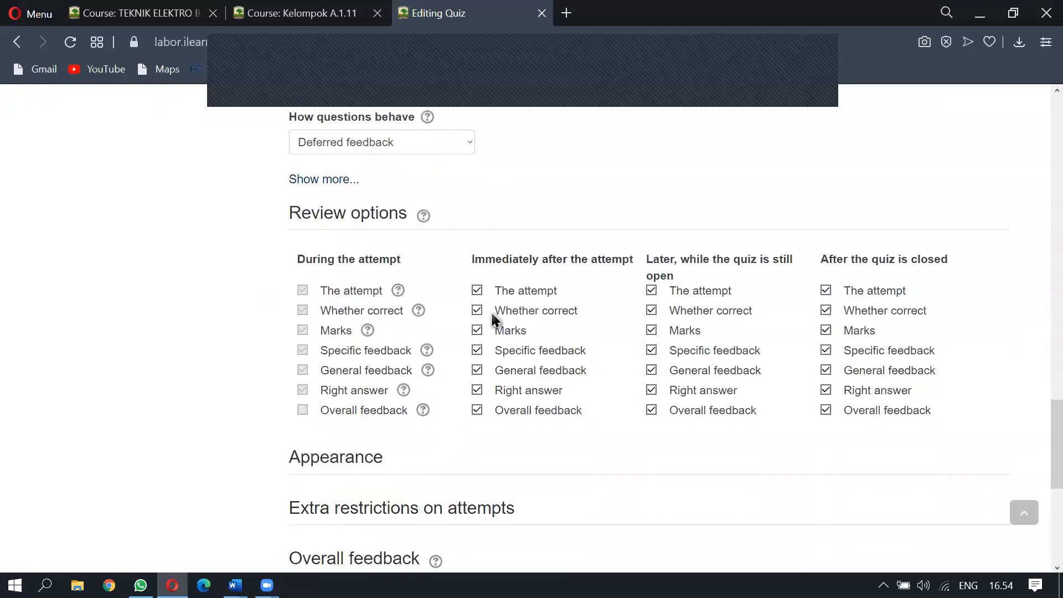
# Untick The attempt and feedback review boxes under Immediately after, Later while open, and After closing
pyautogui.click(525, 294)
pyautogui.click(573, 412)
pyautogui.click(696, 412)
pyautogui.click(695, 392)
pyautogui.click(687, 371)
pyautogui.click(693, 352)
pyautogui.click(705, 291)
pyautogui.click(866, 295)
pyautogui.doubleClick(869, 412)
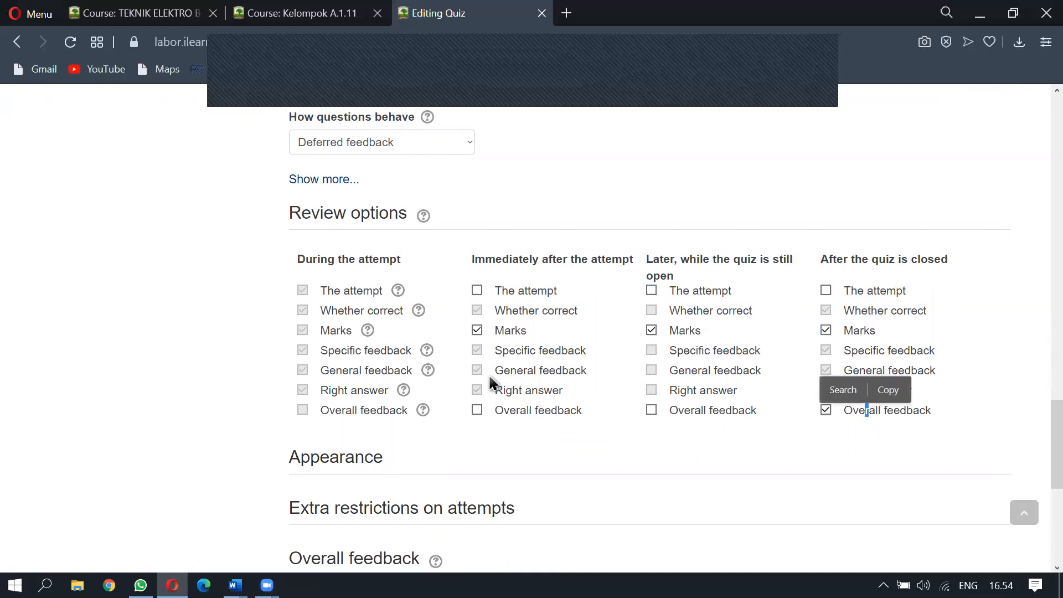
pyautogui.click(716, 465)
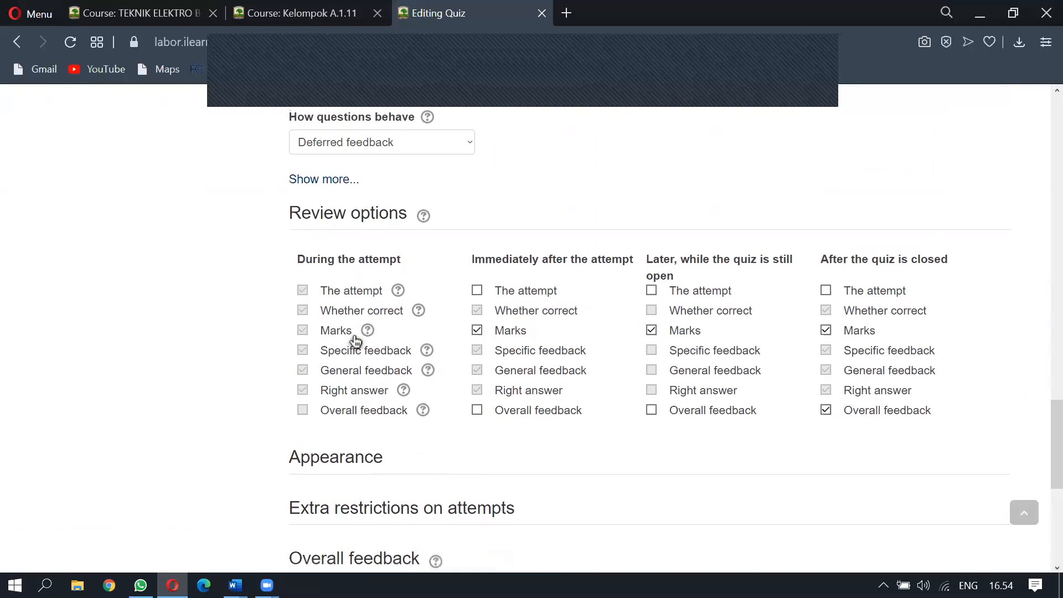
pyautogui.scroll(-3, 365, 382)
pyautogui.click(346, 318)
# Expand the Extra restrictions on attempts settings to show the additional fields
pyautogui.scroll(-6, 367, 316)
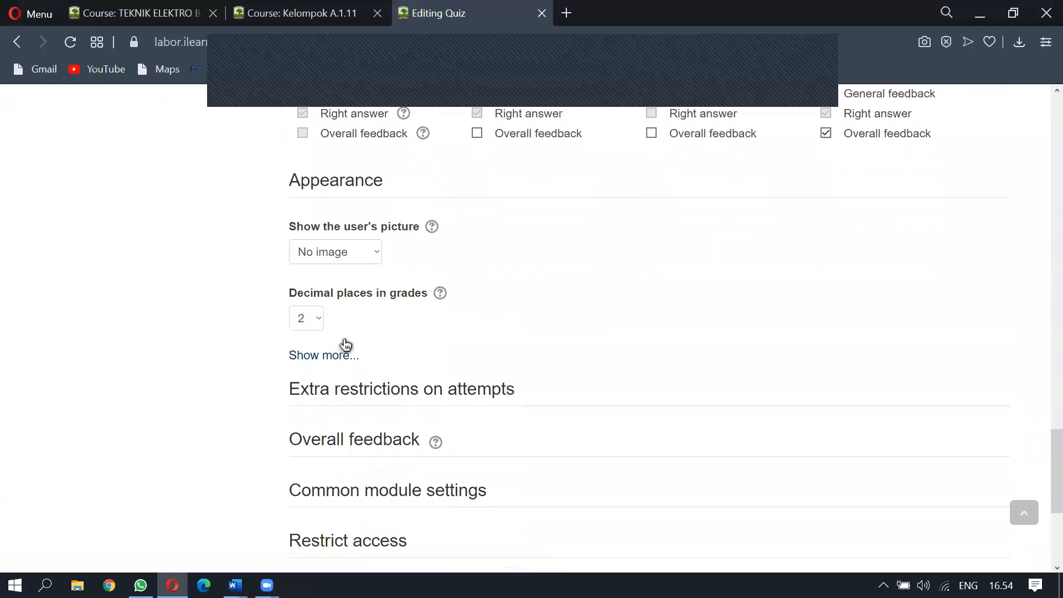
pyautogui.click(358, 256)
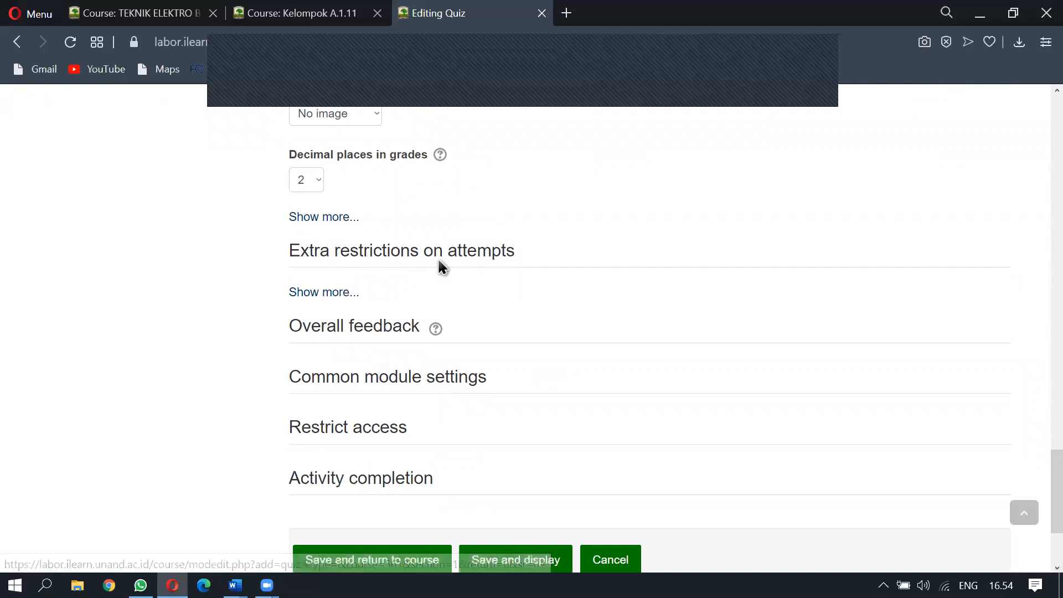
pyautogui.click(331, 293)
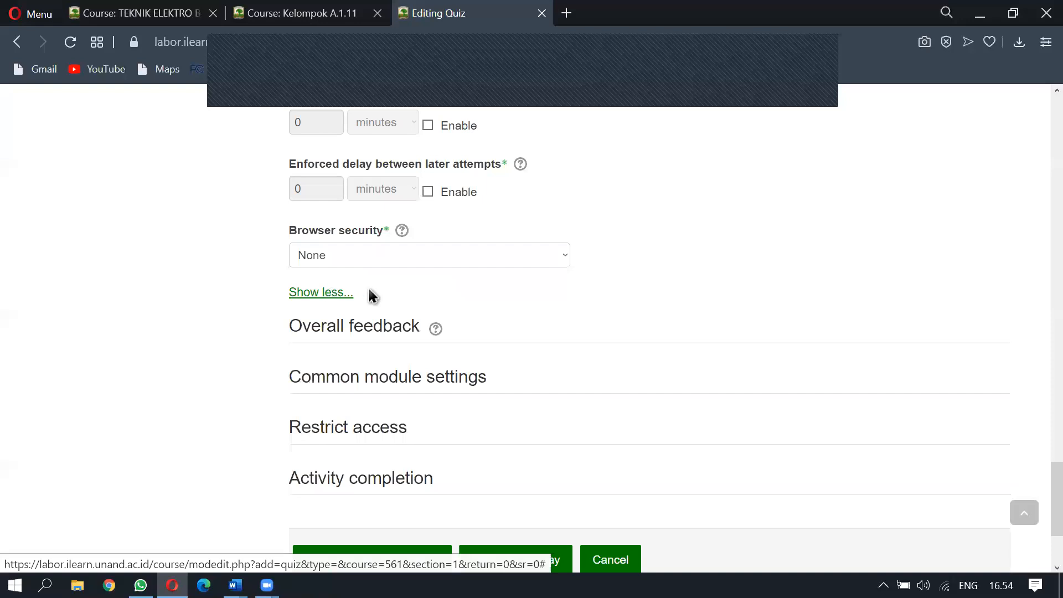
# Unmask the Require password field and replace the old quiz password with a new one
pyautogui.scroll(2, 368, 296)
pyautogui.scroll(3, 371, 285)
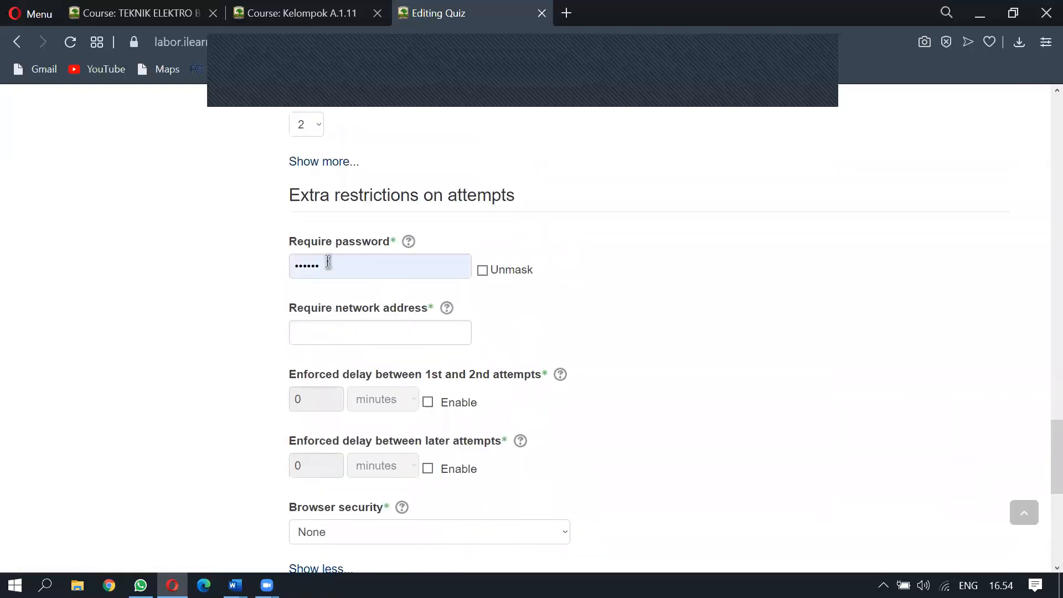
pyautogui.click(507, 274)
pyautogui.moveTo(353, 268); pyautogui.dragTo(294, 263)
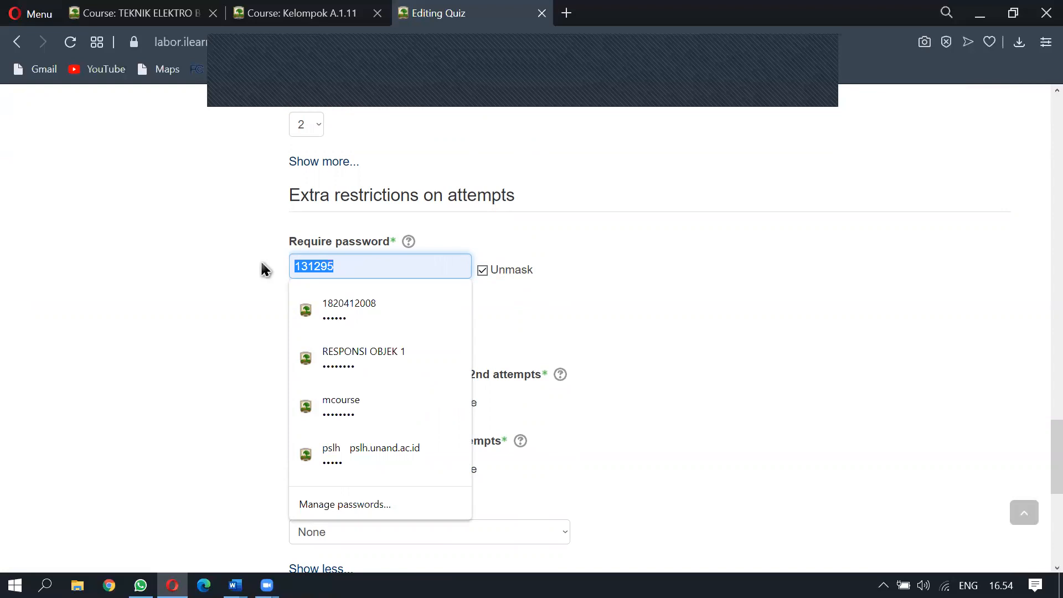
pyautogui.write('123456')
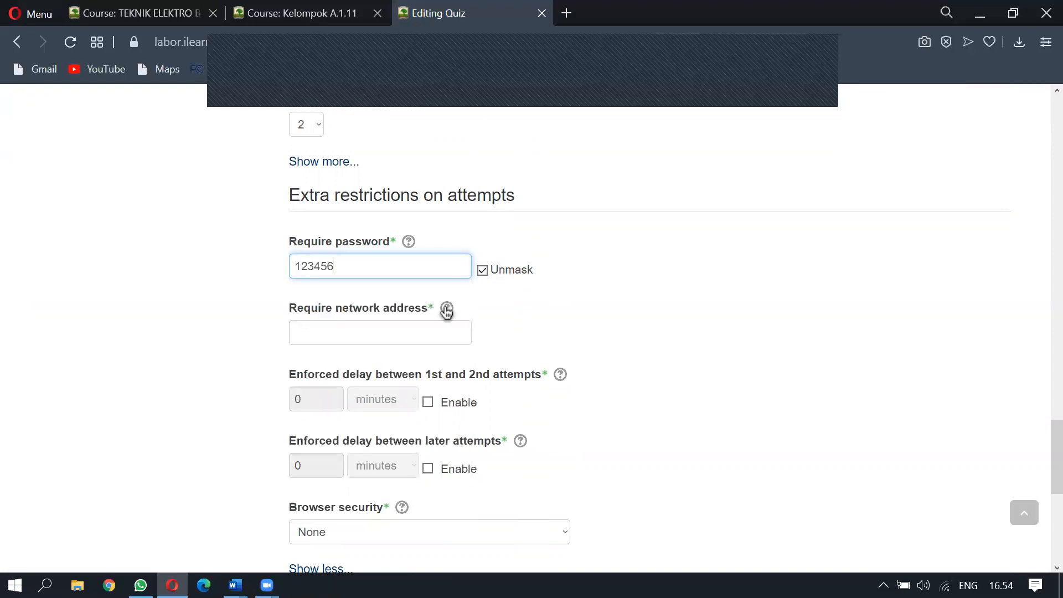
pyautogui.scroll(-7, 453, 305)
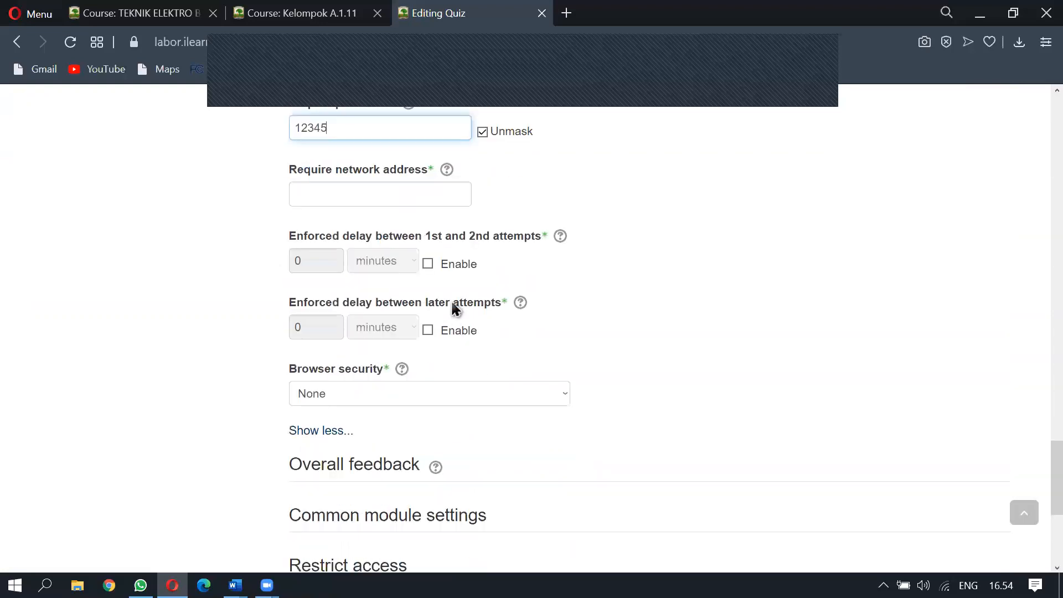
# Expand Overall feedback, then use 'Save and return to course' to store the quiz settings
pyautogui.click(382, 191)
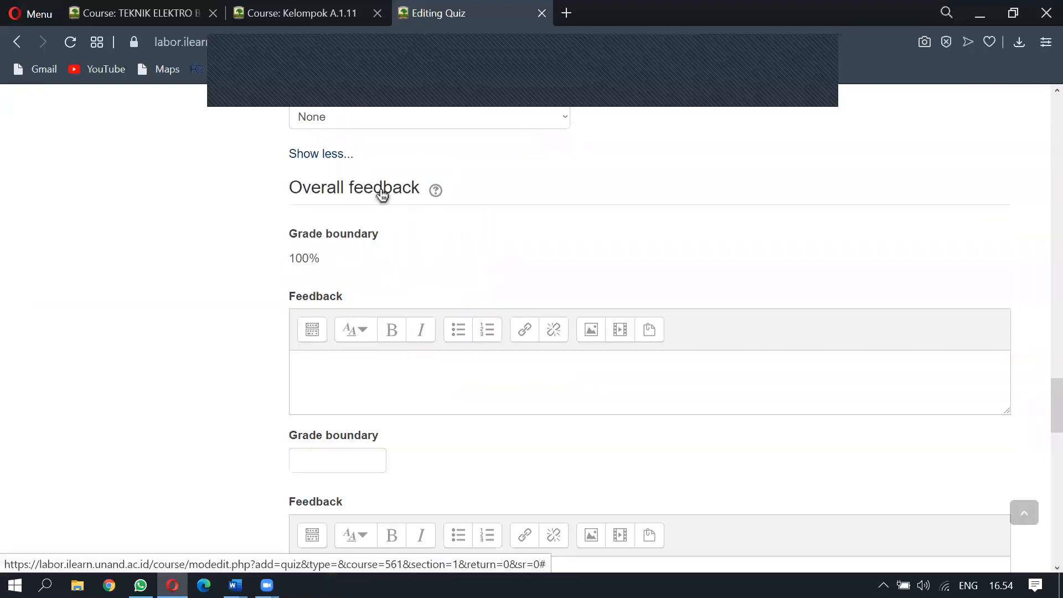
pyautogui.scroll(2, 367, 229)
pyautogui.scroll(-5, 362, 256)
pyautogui.scroll(-5, 362, 263)
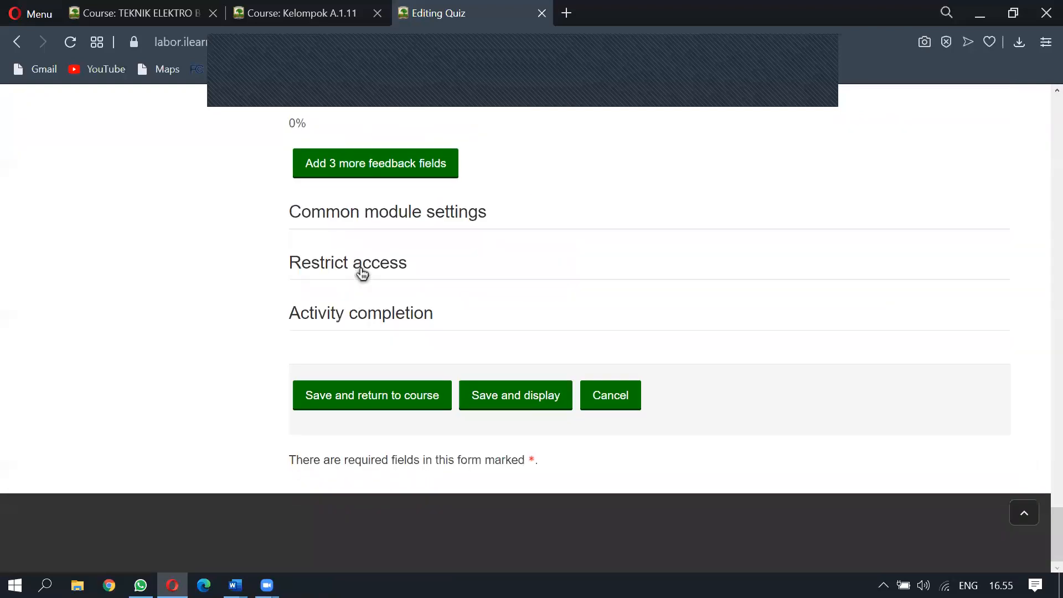
pyautogui.click(380, 395)
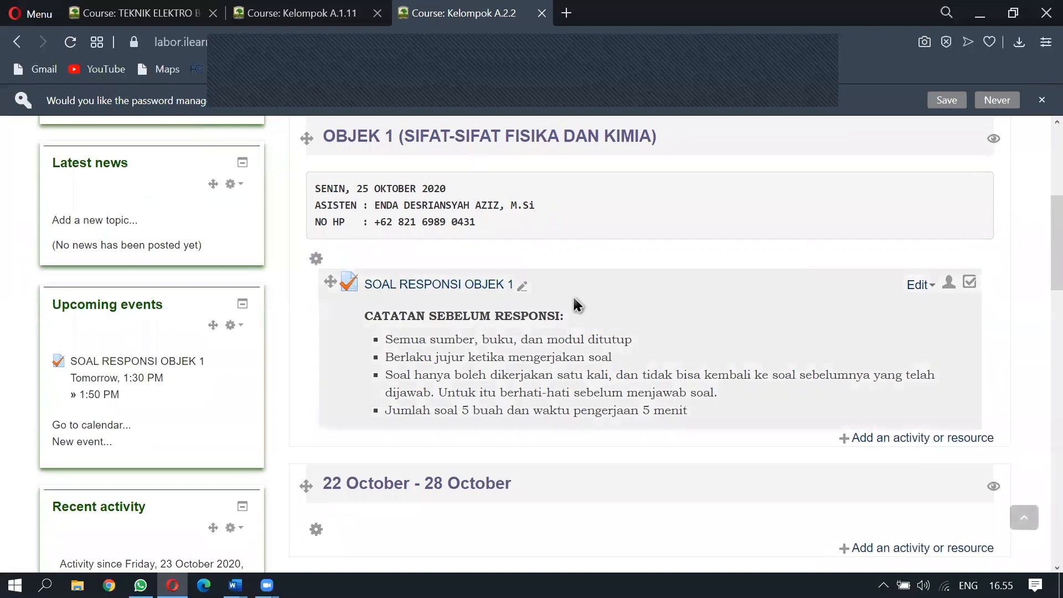
pyautogui.scroll(2, 555, 314)
pyautogui.scroll(-2, 553, 313)
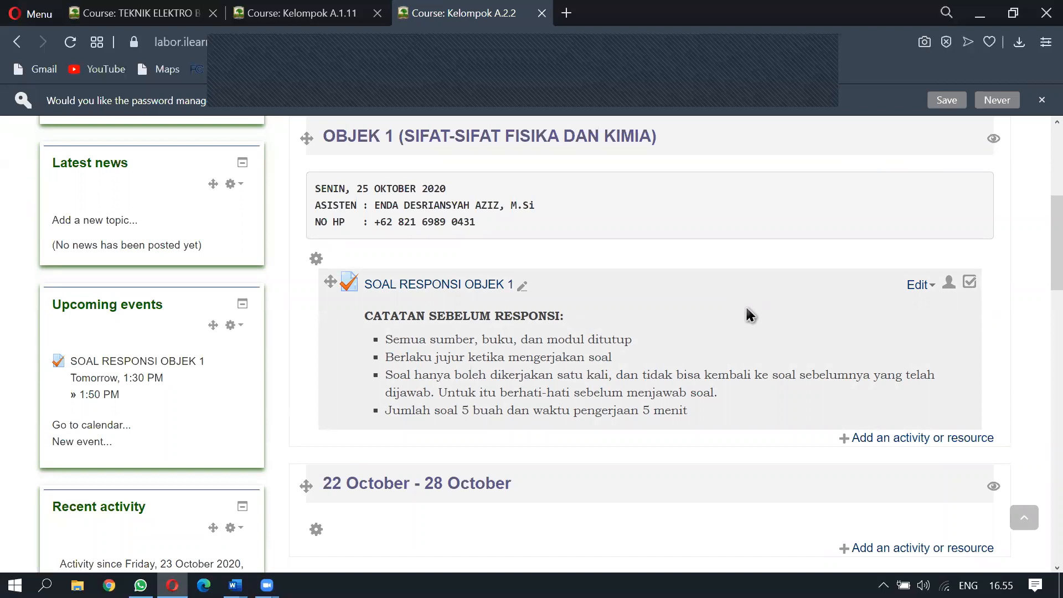
# Open SOAL RESPONSI OBJEK 1 and go to its Edit quiz page
pyautogui.click(433, 286)
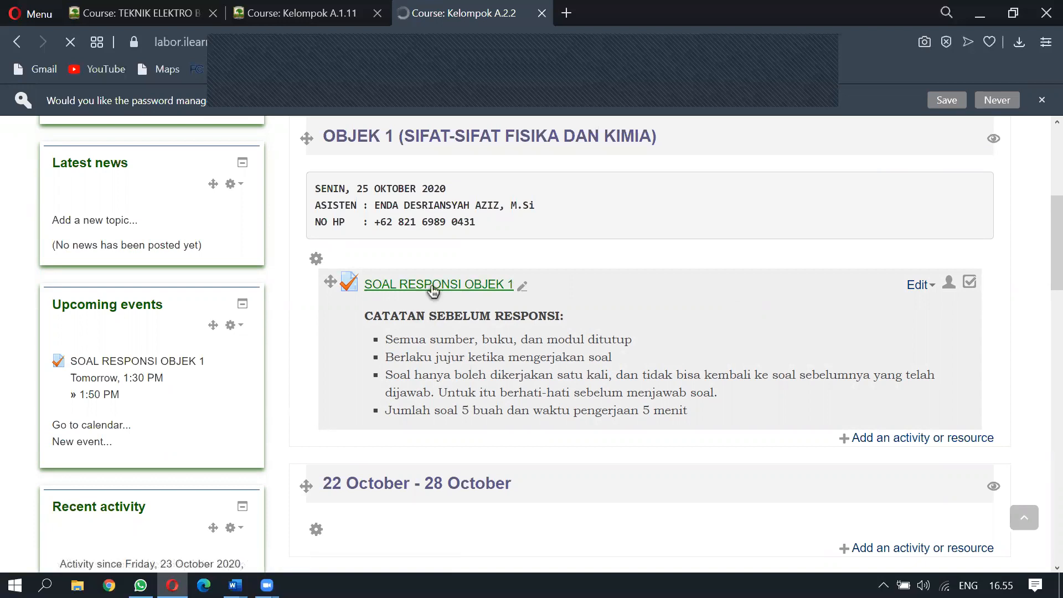
pyautogui.scroll(-5, 433, 292)
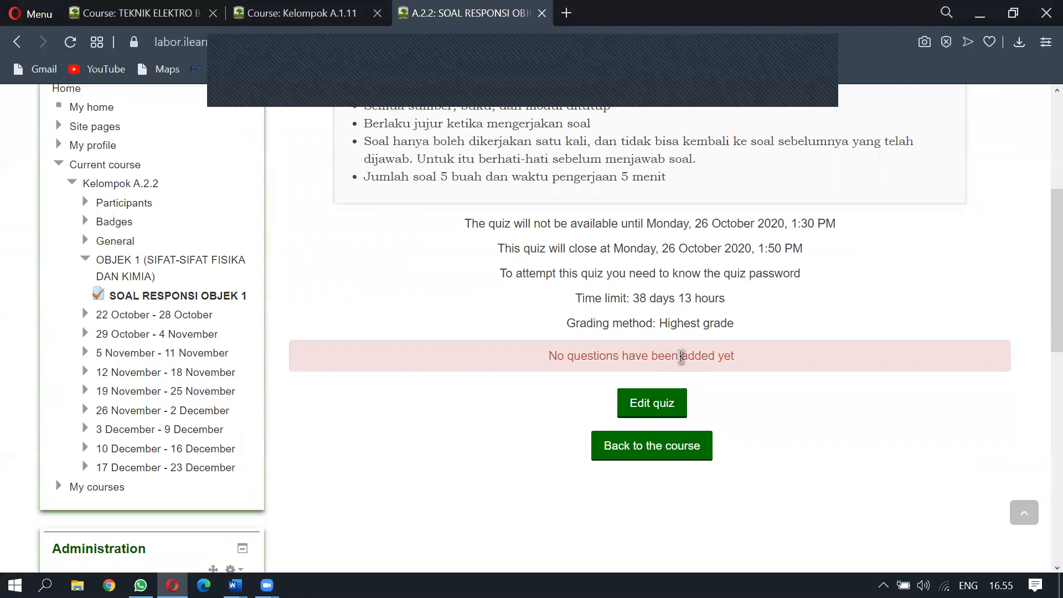
pyautogui.click(657, 410)
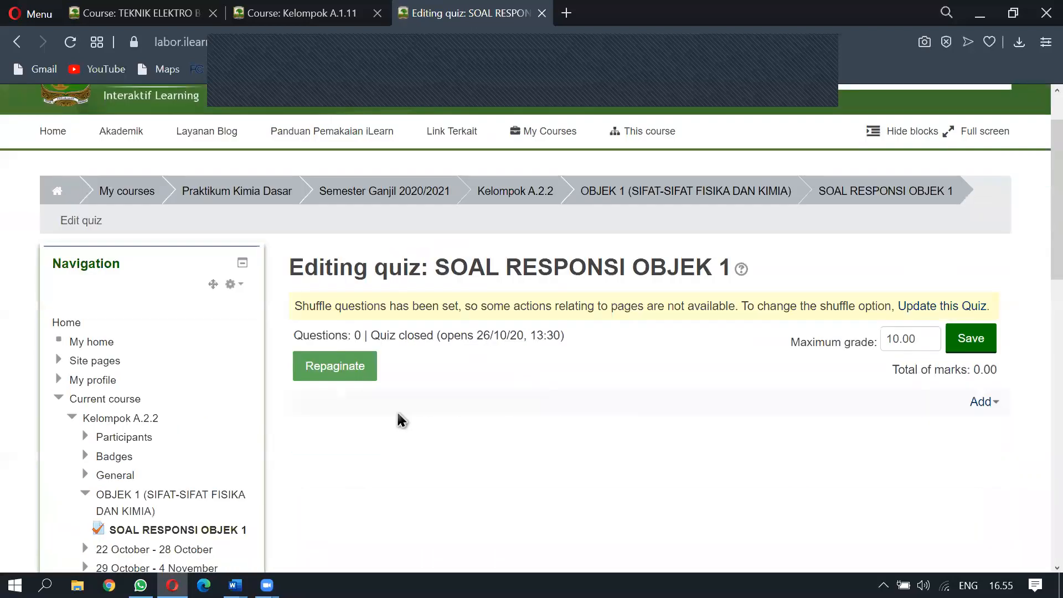
pyautogui.scroll(-1, 404, 421)
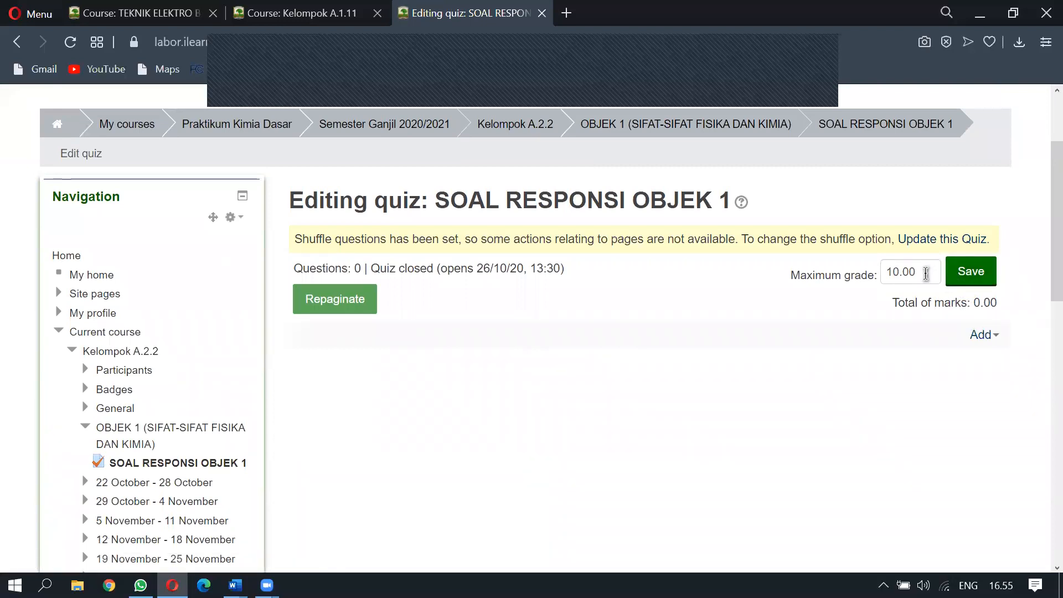
# Set the quiz's maximum grade to 100 and save it
pyautogui.doubleClick(929, 271)
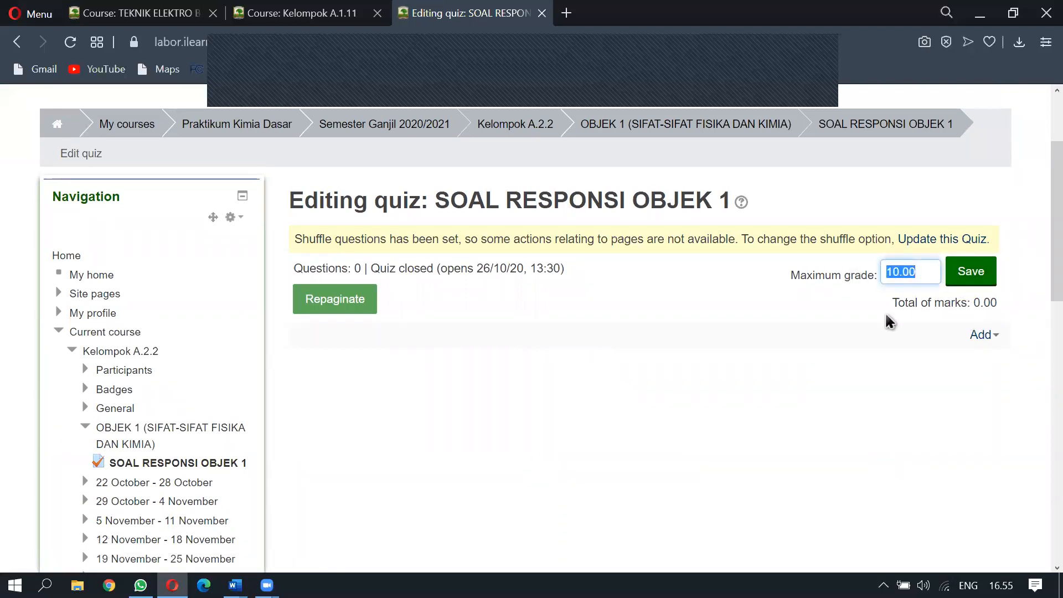
pyautogui.write('1')
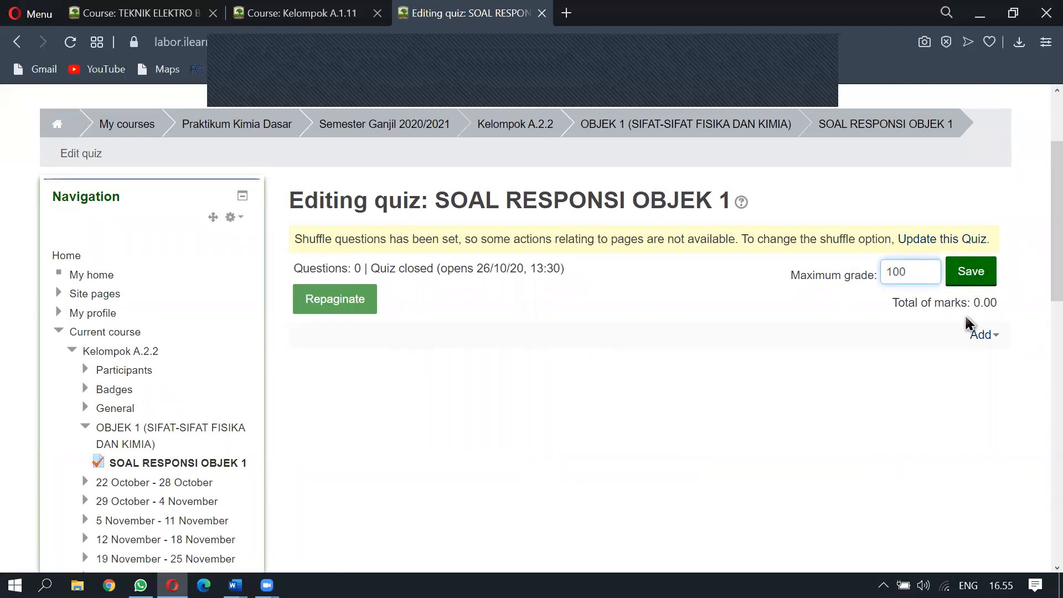
pyautogui.click(963, 280)
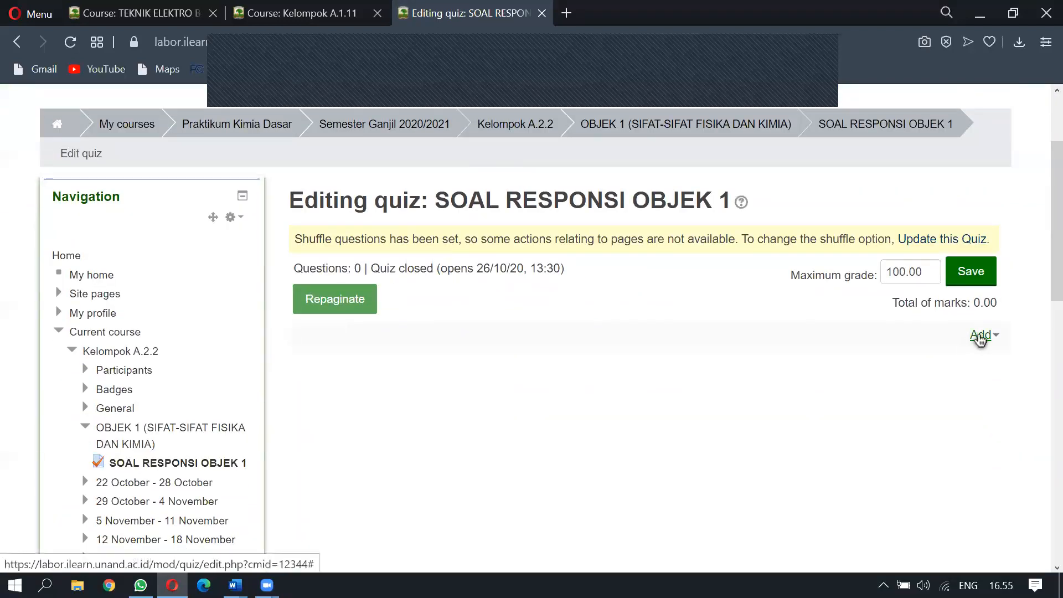
pyautogui.click(981, 335)
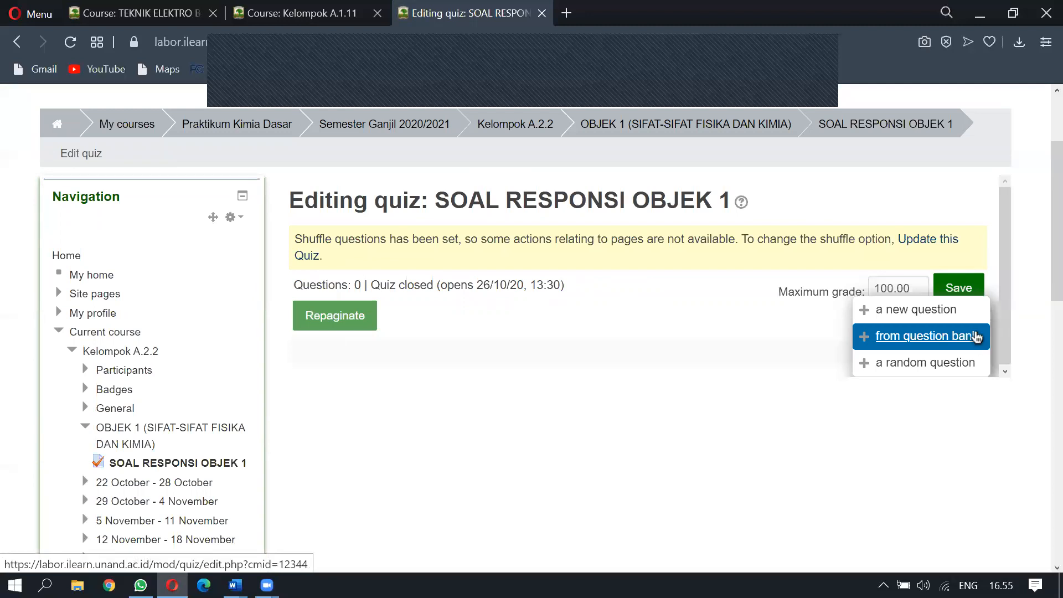
# Create a new Essay question named 1 and move to its question text
pyautogui.click(928, 311)
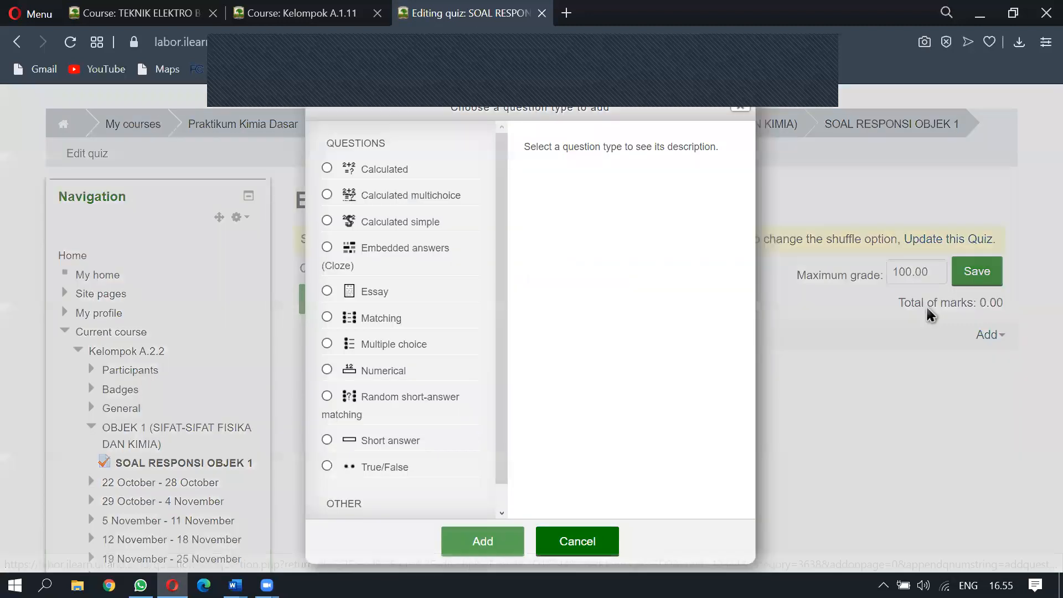
pyautogui.click(369, 292)
pyautogui.click(492, 546)
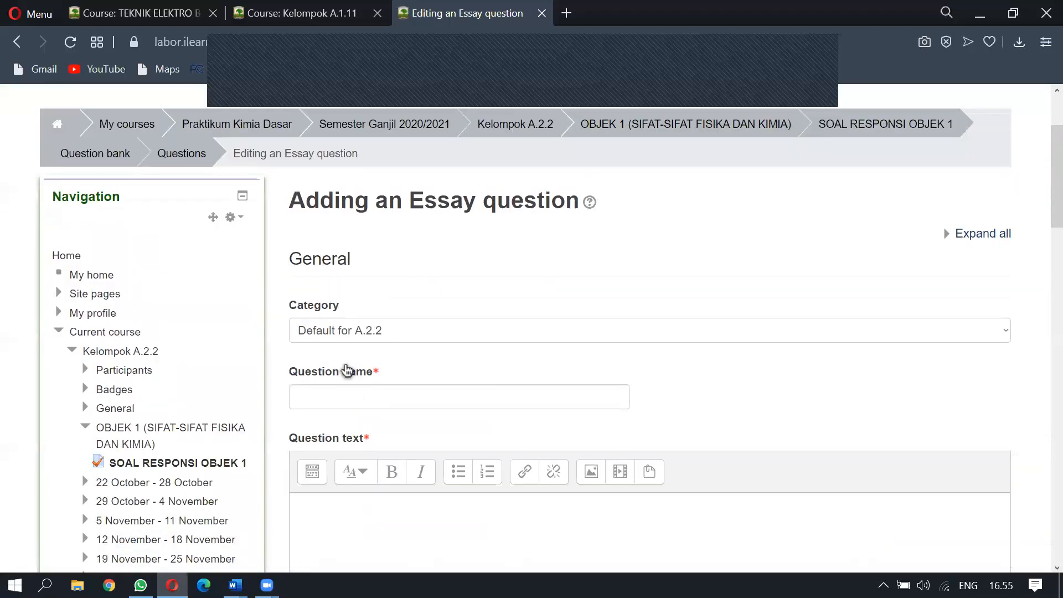
pyautogui.click(341, 403)
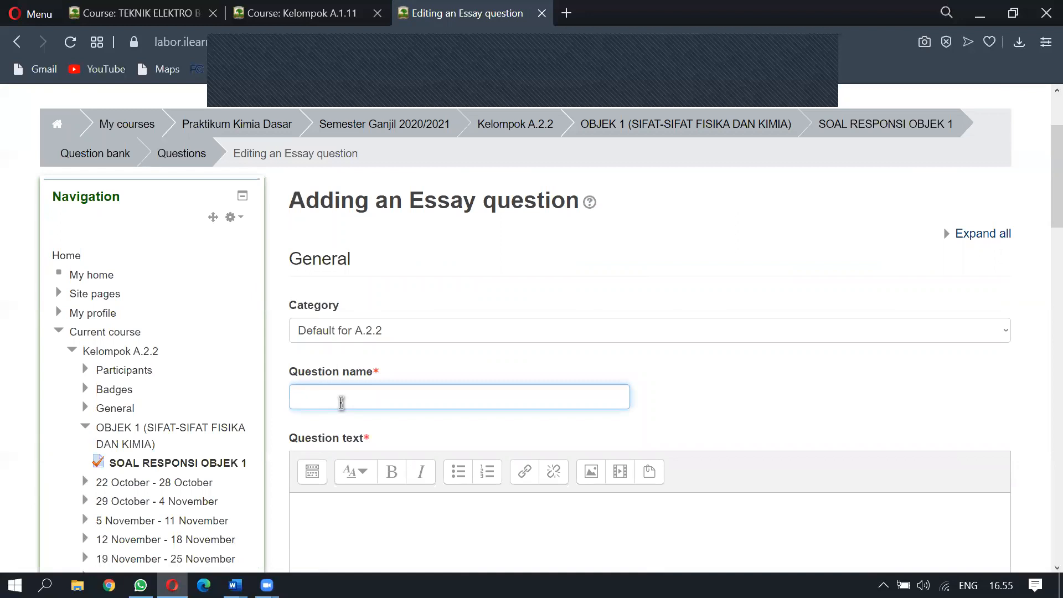
pyautogui.click(332, 501)
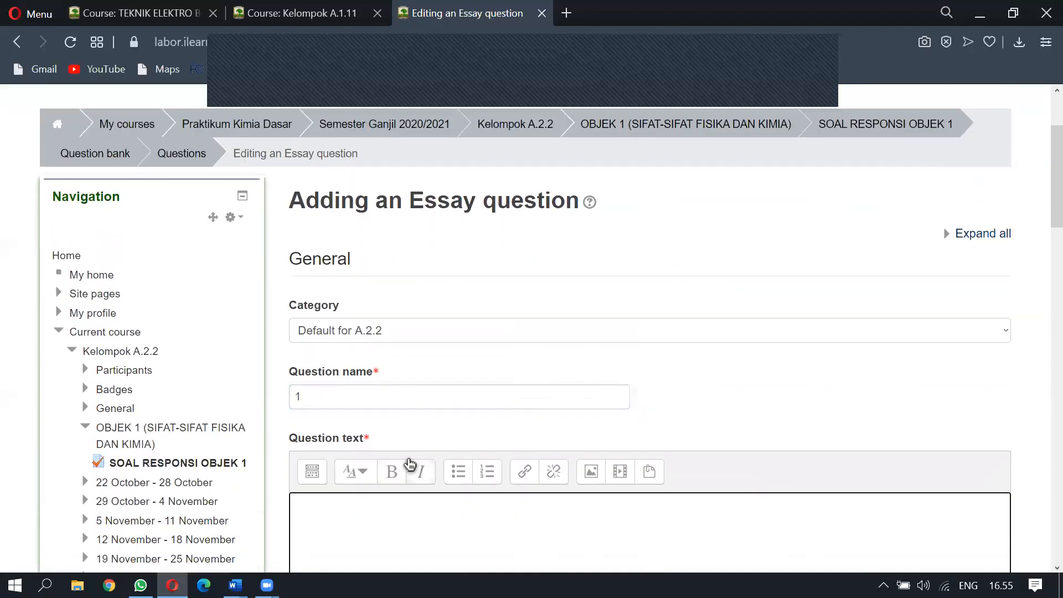
pyautogui.scroll(-7, 410, 465)
pyautogui.scroll(5, 383, 353)
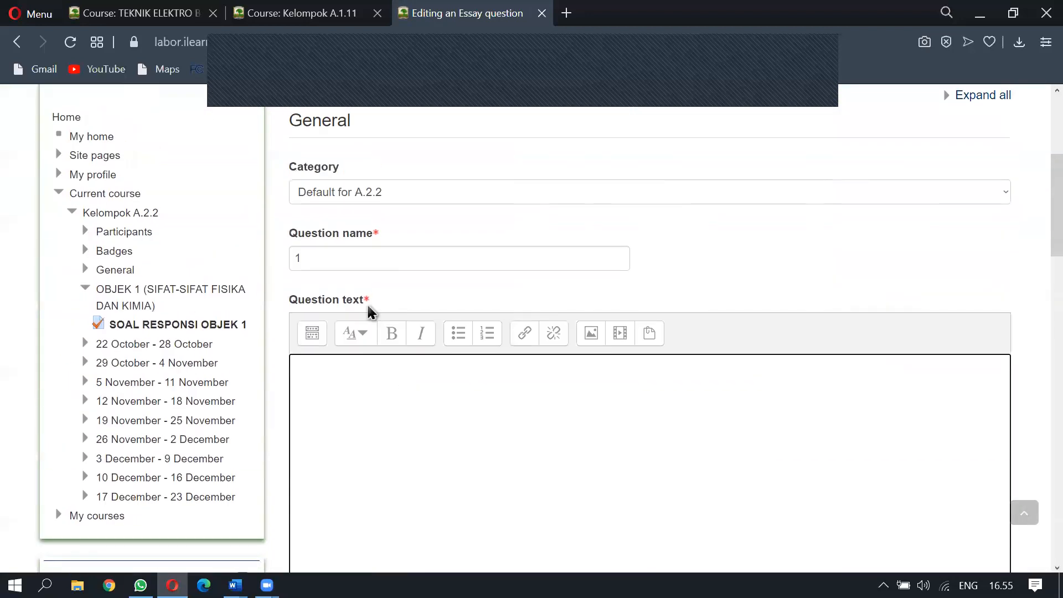
pyautogui.hotkey('alt', 'Tab')
pyautogui.hotkey('alt', 'Tab')
pyautogui.hotkey('alt', 'Tab')
pyautogui.hotkey('alt', 'Tab')
pyautogui.hotkey('alt', 'Tab')
pyautogui.hotkey('alt', 'Tab')
pyautogui.hotkey('alt', 'Tab')
pyautogui.hotkey('alt', 'Tab')
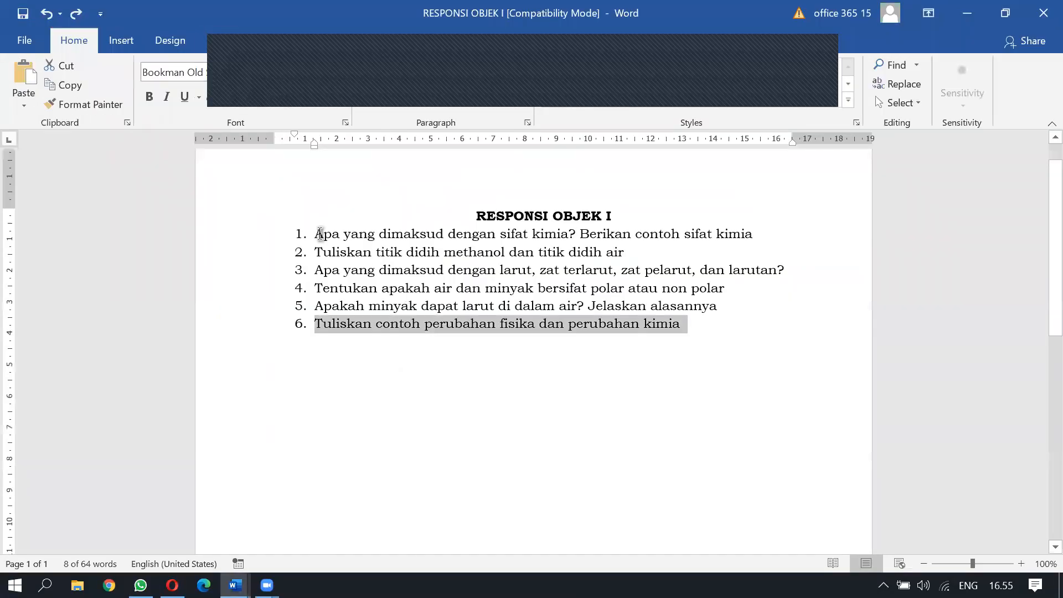
# Turn off numbering on all six question lines in RESPONSI OBJEK I
pyautogui.moveTo(320, 233); pyautogui.dragTo(547, 235)
pyautogui.click(709, 342)
pyautogui.keyDown('shift'); pyautogui.click(314, 232); pyautogui.keyUp('shift')
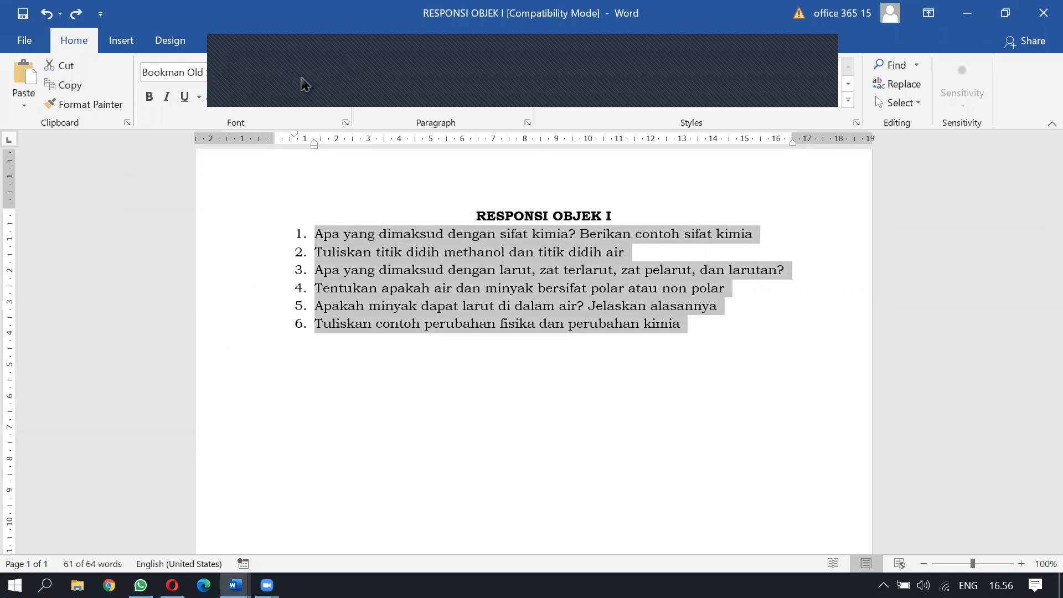
pyautogui.click(397, 79)
pyautogui.click(343, 253)
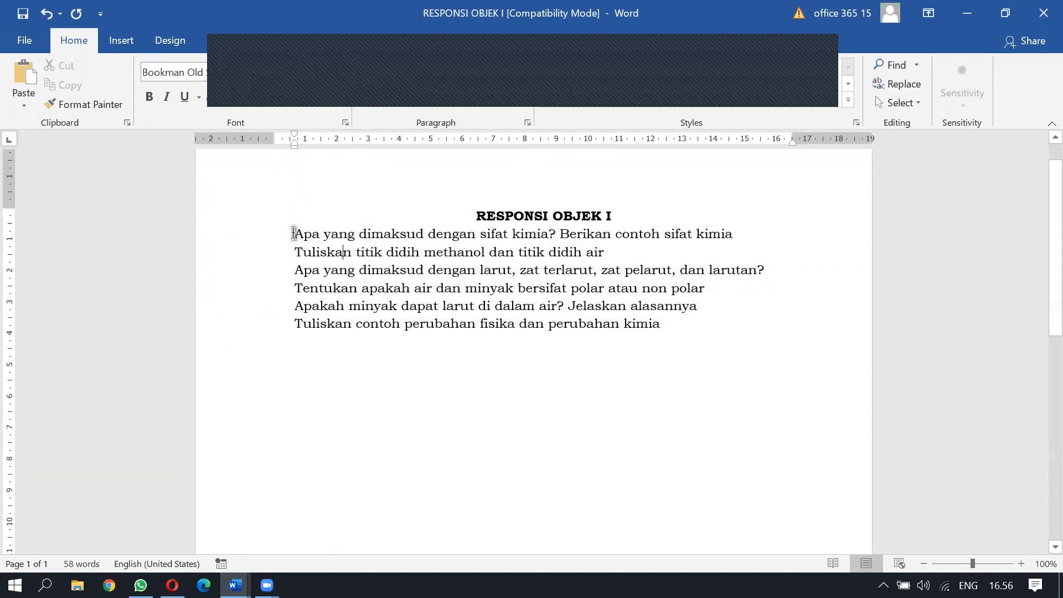
# Copy question 1's full text and return to the iLearn Essay form
pyautogui.moveTo(299, 236); pyautogui.dragTo(754, 238)
pyautogui.hotkey('ctrl', 'c')
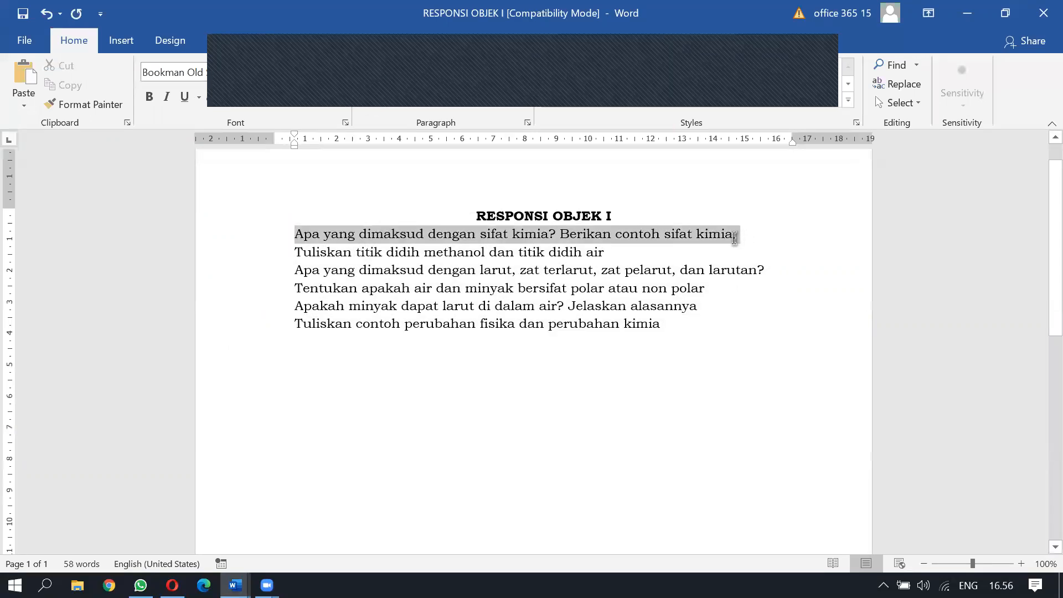
pyautogui.hotkey('alt', 'Tab')
pyautogui.hotkey('alt', 'Tab')
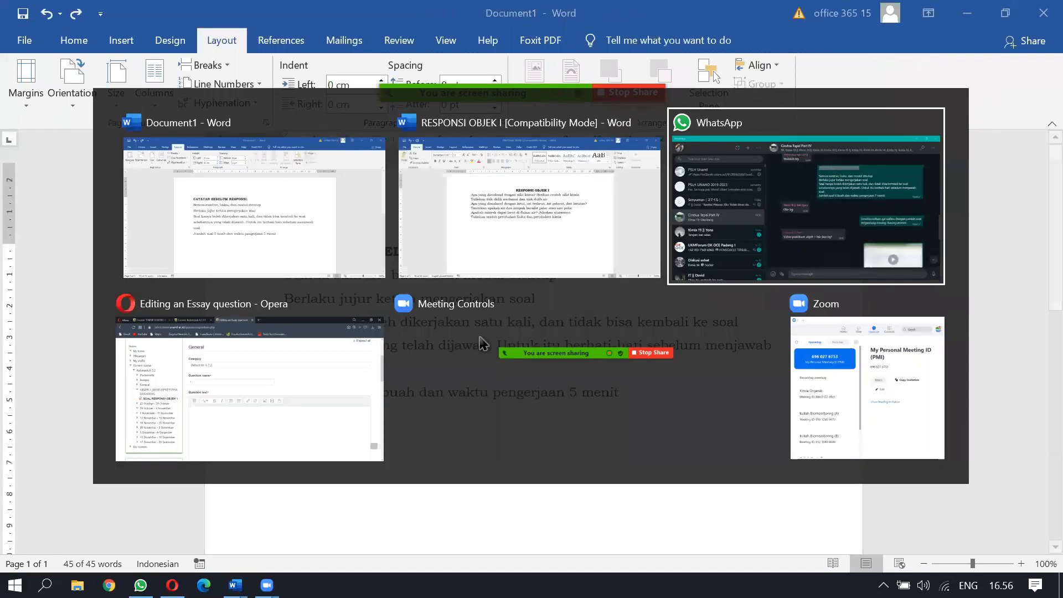
pyautogui.hotkey('alt', 'Tab')
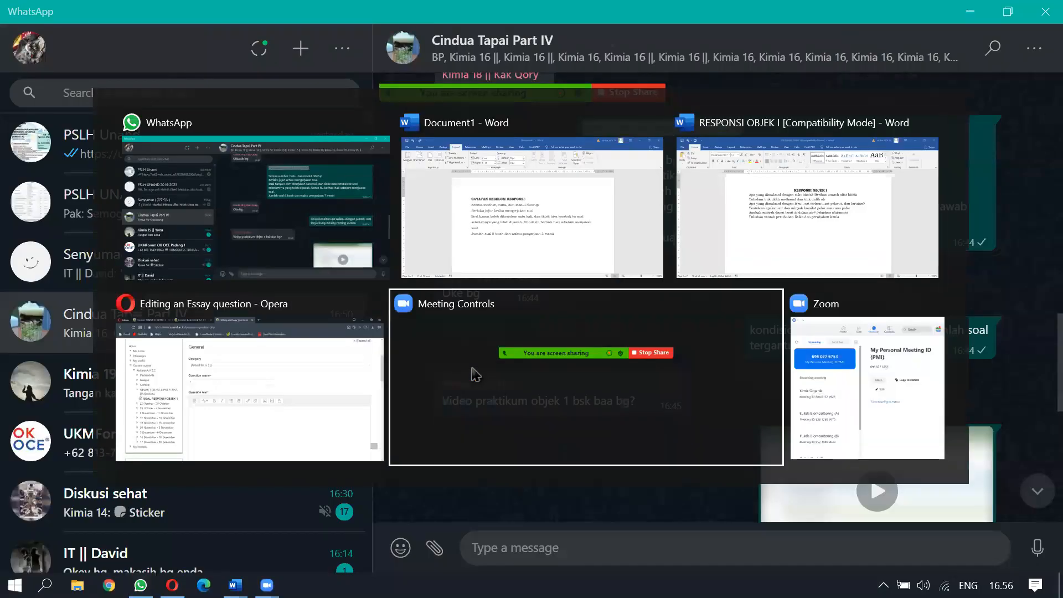
pyautogui.click(312, 387)
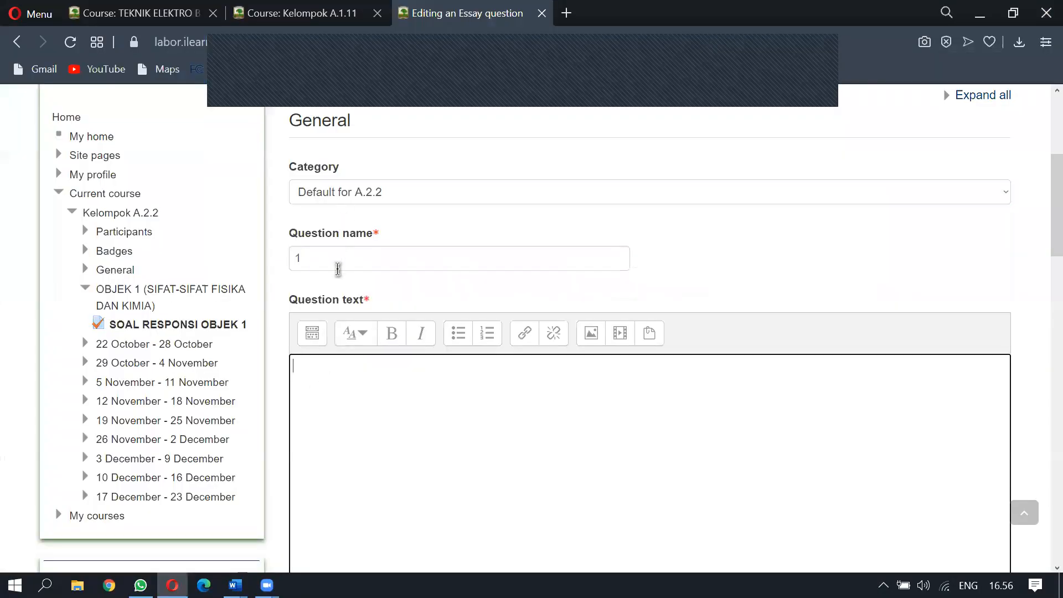
# Paste the first question into the question text and save essay question 1
pyautogui.hotkey('ctrl', 'v')
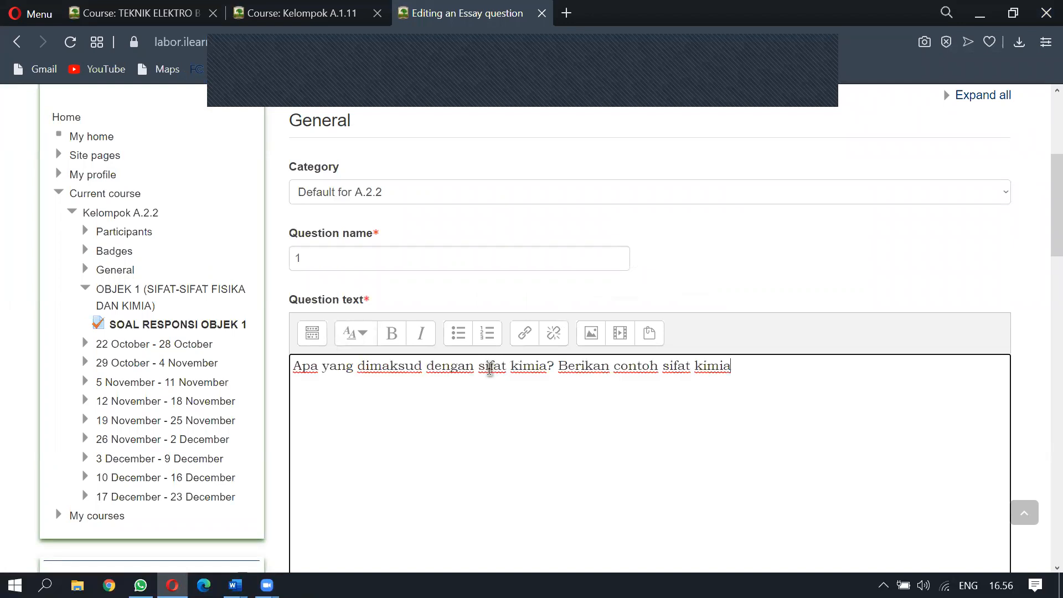
pyautogui.scroll(-3, 490, 369)
pyautogui.scroll(-3, 414, 359)
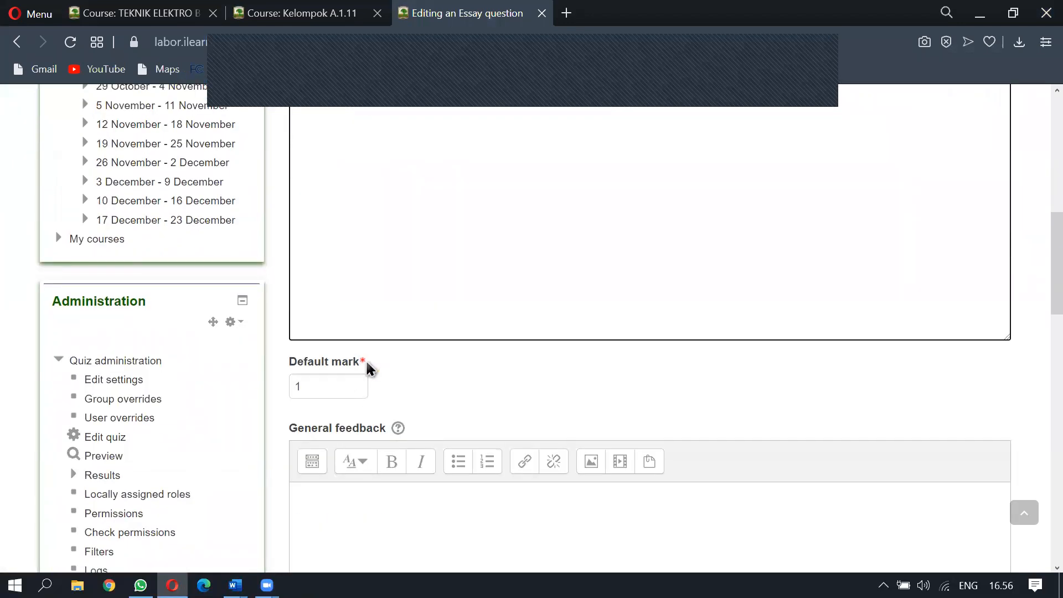
pyautogui.scroll(-9, 362, 365)
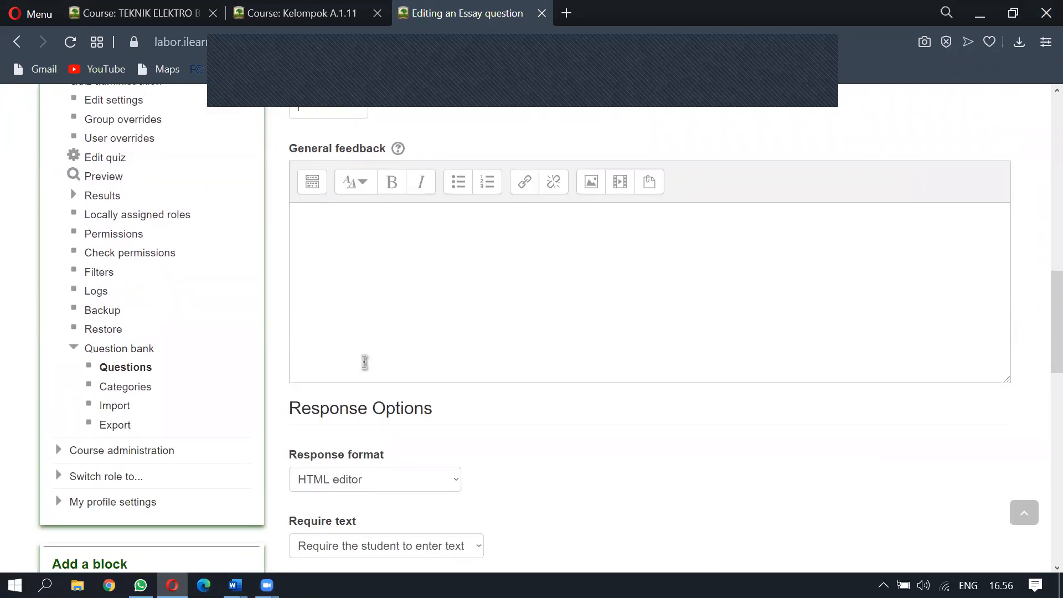
pyautogui.scroll(-3, 362, 362)
pyautogui.scroll(-3, 354, 343)
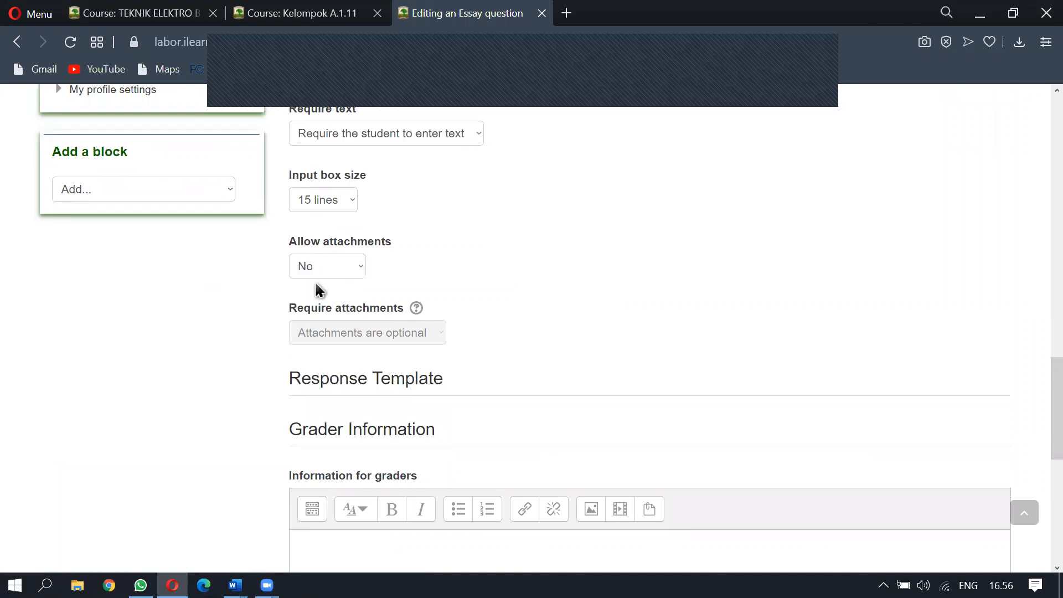
pyautogui.scroll(-3, 319, 301)
pyautogui.scroll(-3, 320, 301)
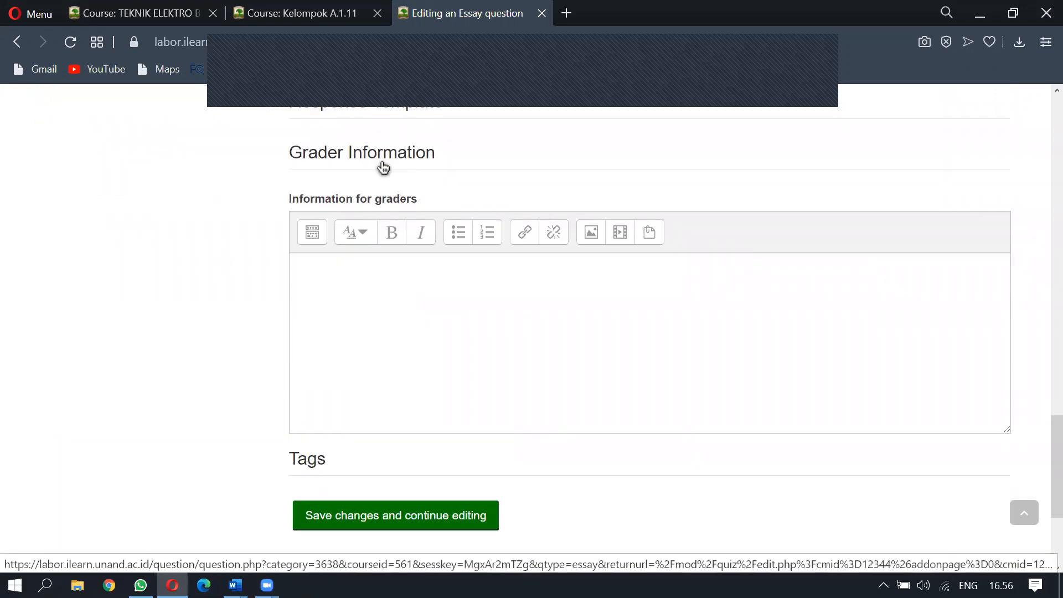
pyautogui.scroll(3, 384, 166)
pyautogui.click(387, 291)
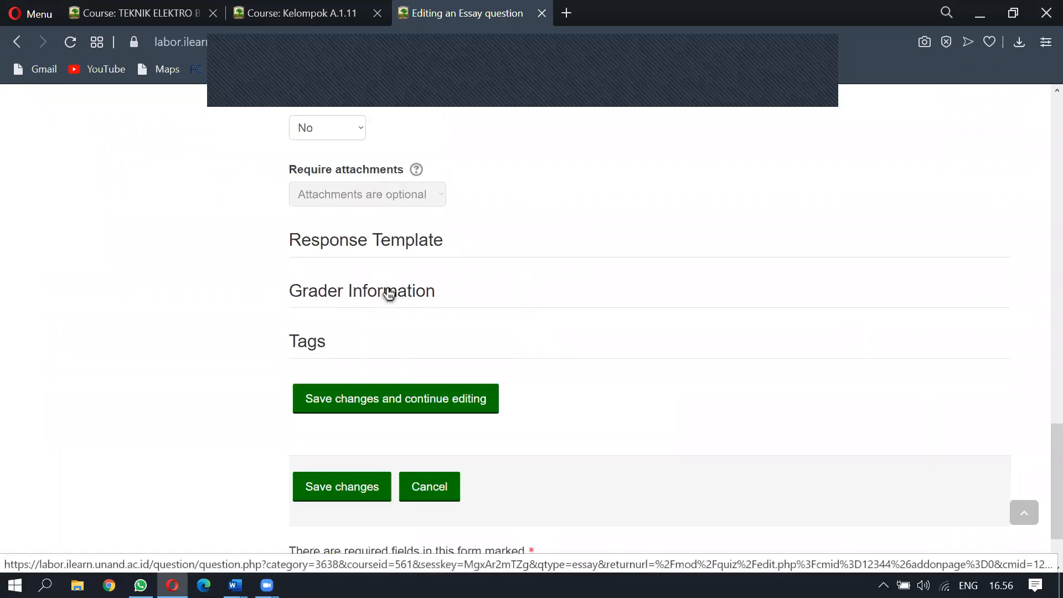
pyautogui.click(408, 245)
pyautogui.scroll(-6, 493, 249)
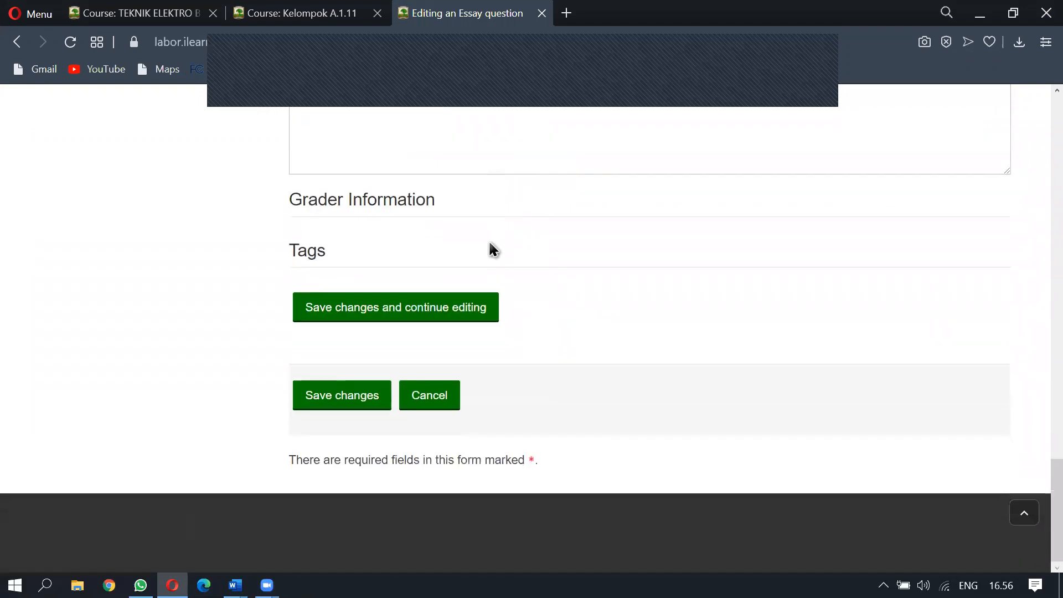
pyautogui.click(351, 403)
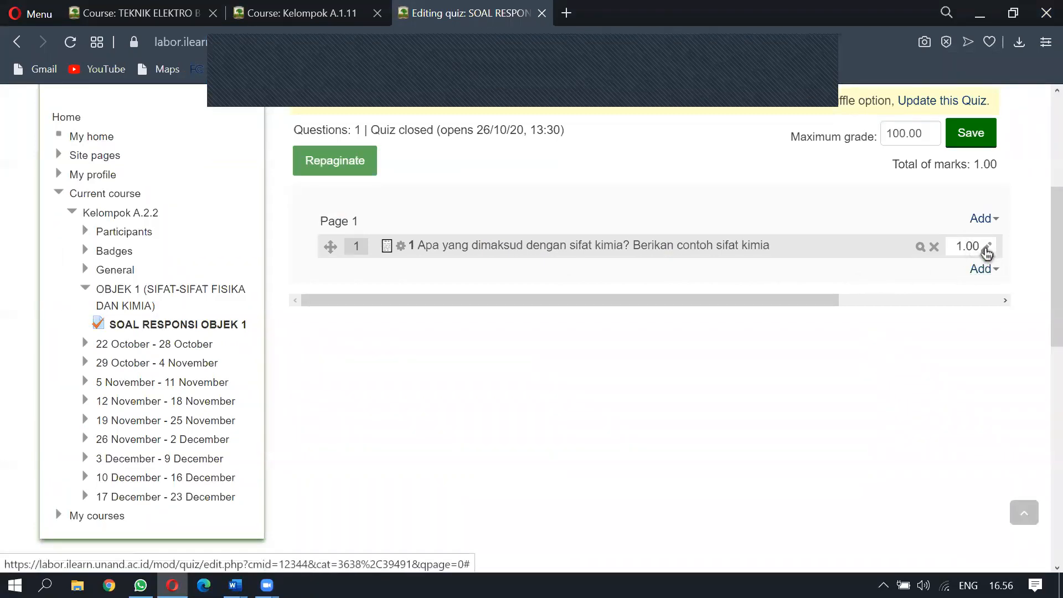
# Keep question 1's mark at 1.00 and open a new Essay question form
pyautogui.click(987, 249)
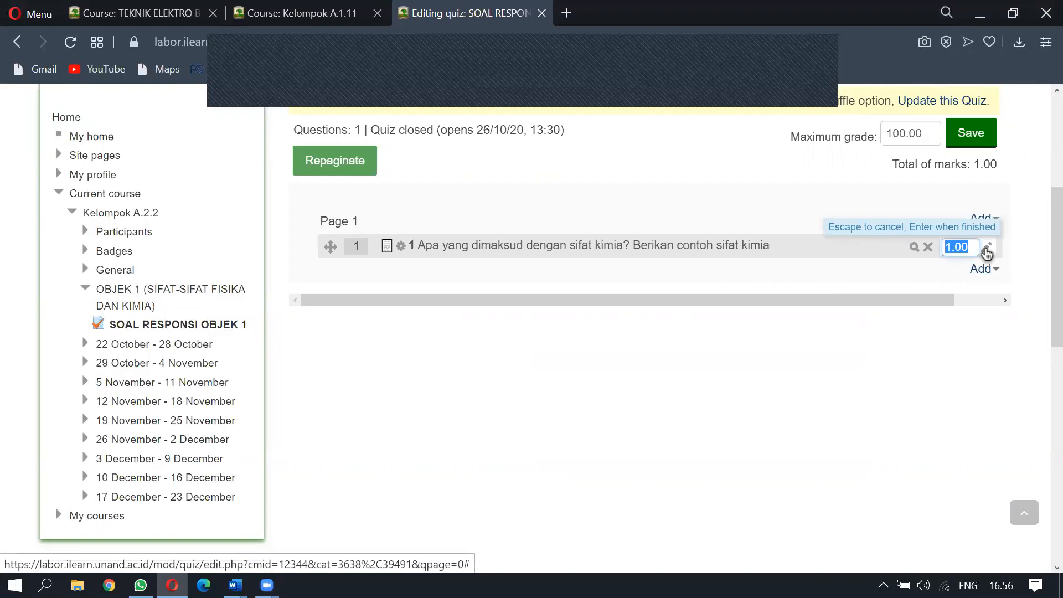
pyautogui.click(818, 266)
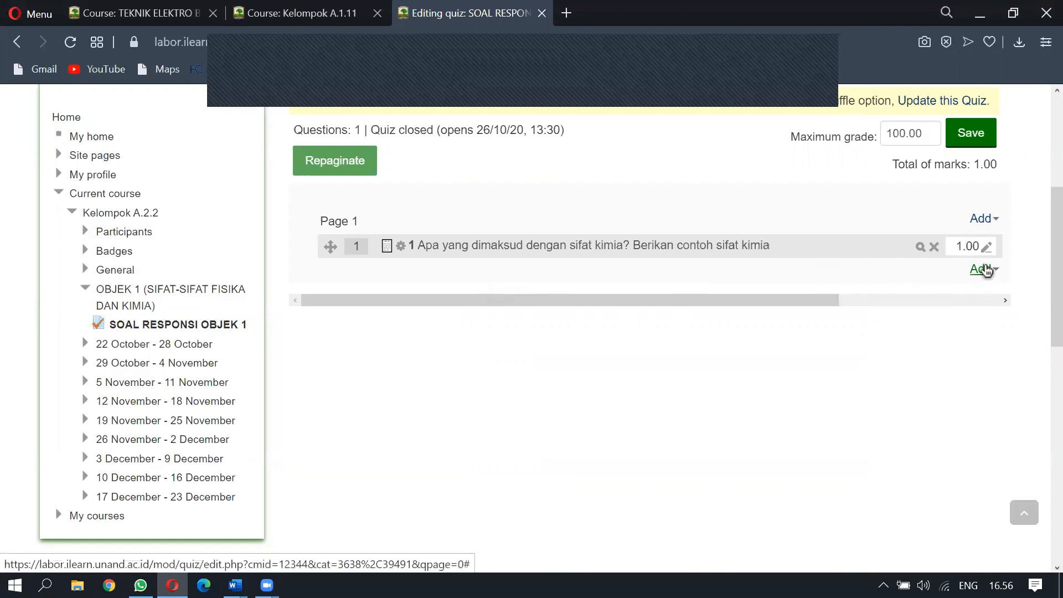
pyautogui.click(980, 269)
pyautogui.click(935, 248)
pyautogui.click(387, 295)
pyautogui.click(482, 541)
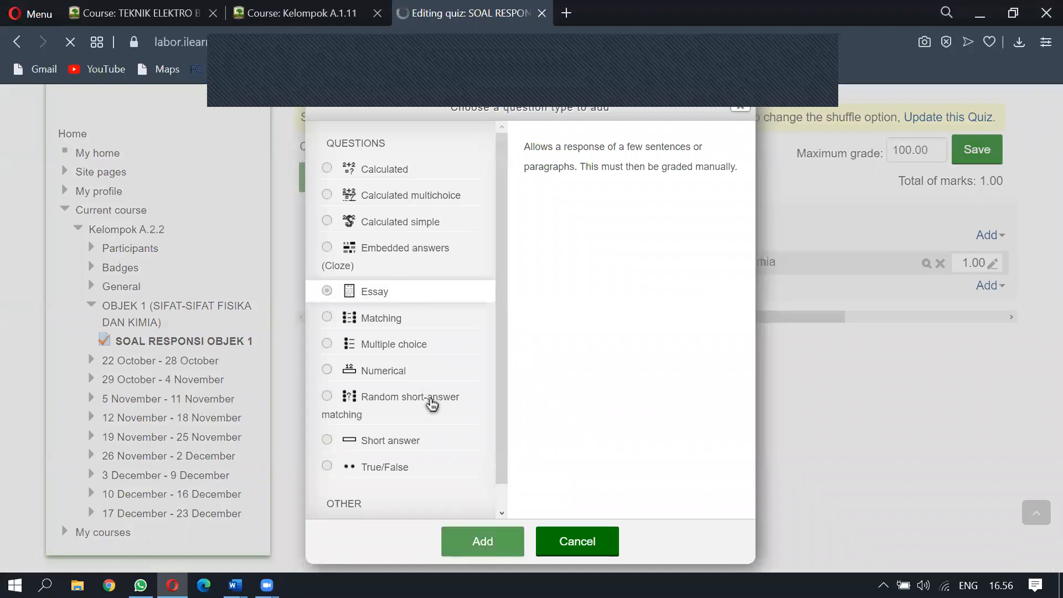
# Copy the question about larut and larutan from the RESPONSI OBJEK I document
pyautogui.hotkey('alt', 'Tab')
pyautogui.hotkey('alt', 'Tab')
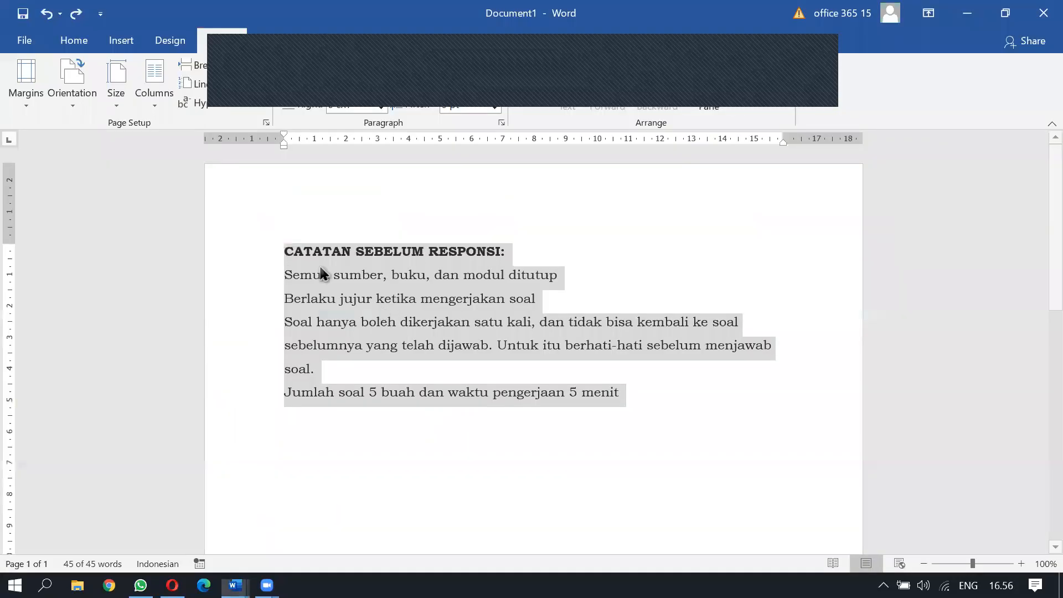
pyautogui.hotkey('alt', 'Tab')
pyautogui.click(315, 325)
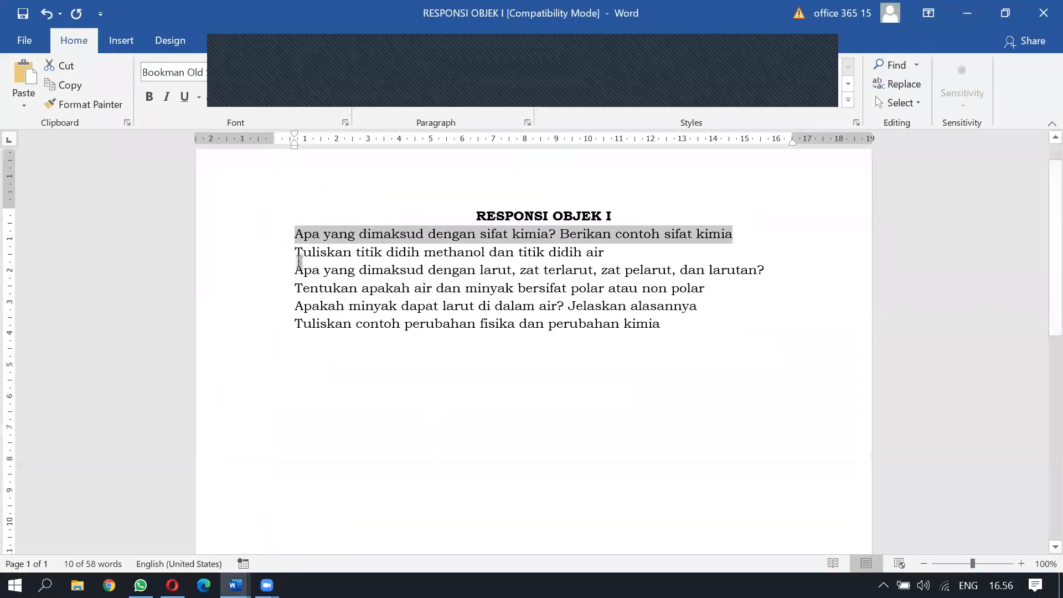
pyautogui.moveTo(295, 271); pyautogui.dragTo(769, 270)
pyautogui.hotkey('ctrl', 'c')
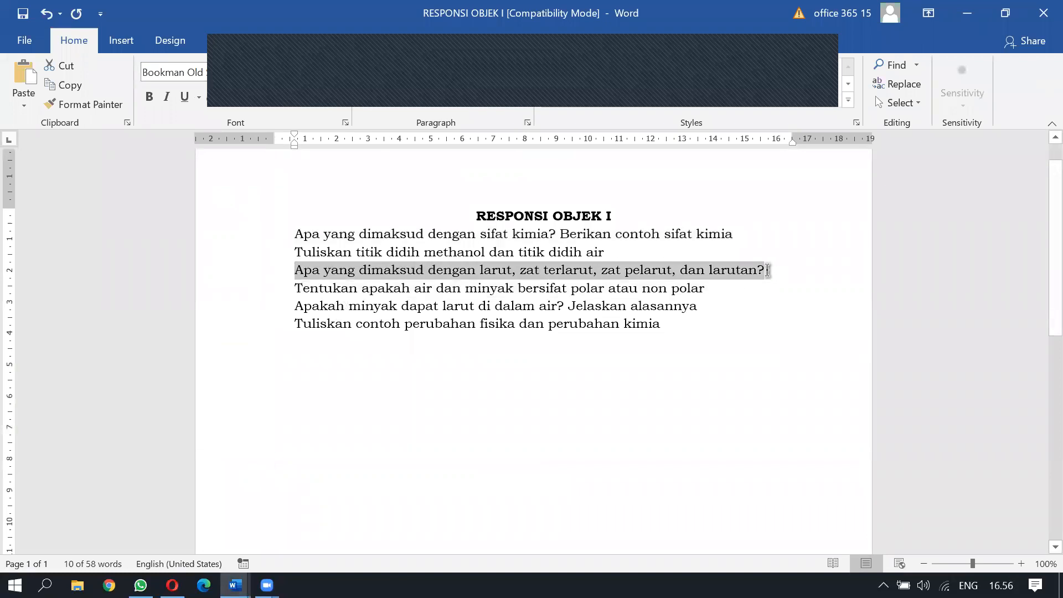
pyautogui.hotkey('alt', 'Tab')
pyautogui.hotkey('alt', 'Tab')
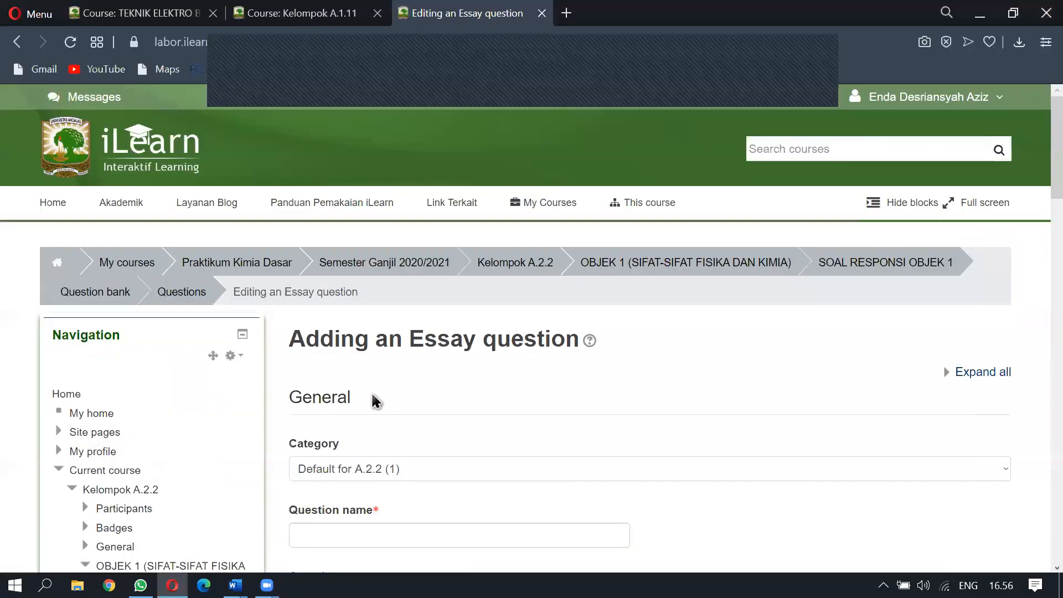
# Name the second essay question, paste the larut/larutan text, and save it
pyautogui.scroll(-3, 359, 480)
pyautogui.click(369, 397)
pyautogui.write('1')
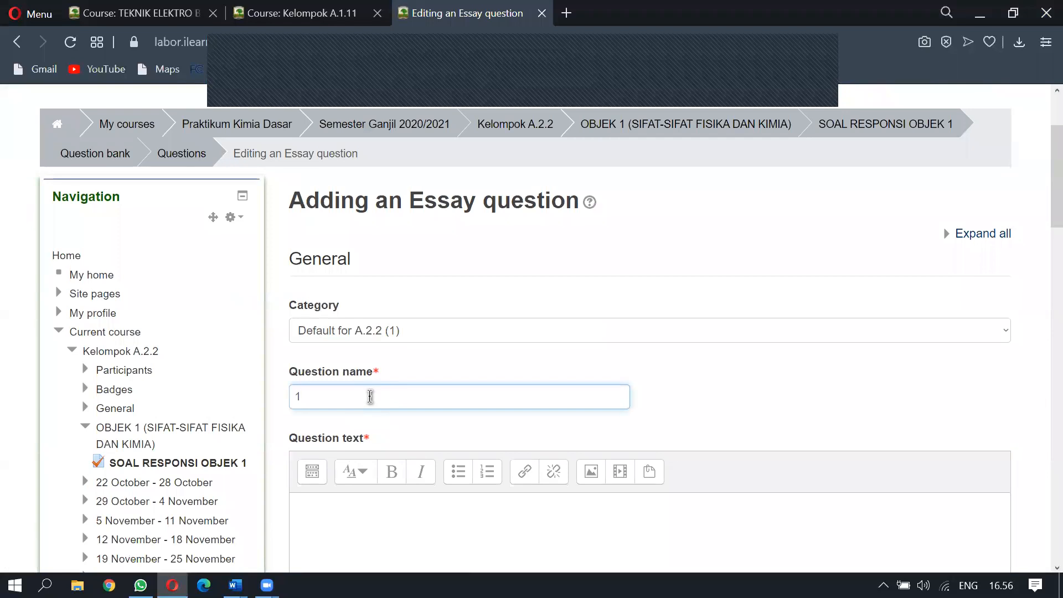
pyautogui.scroll(-5, 370, 397)
pyautogui.click(379, 262)
pyautogui.hotkey('ctrl', 'v')
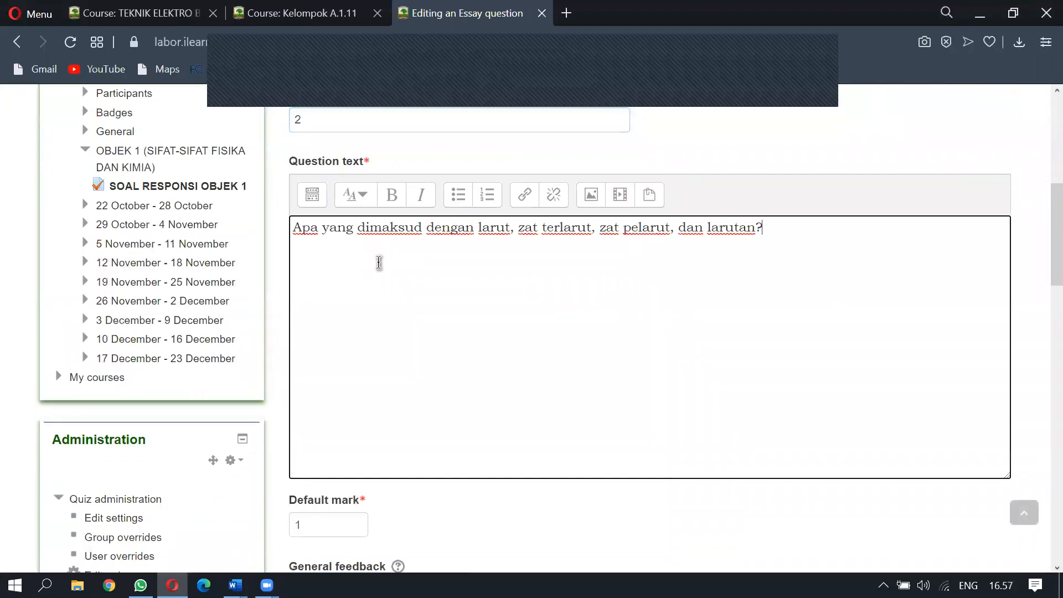
pyautogui.scroll(-15, 379, 262)
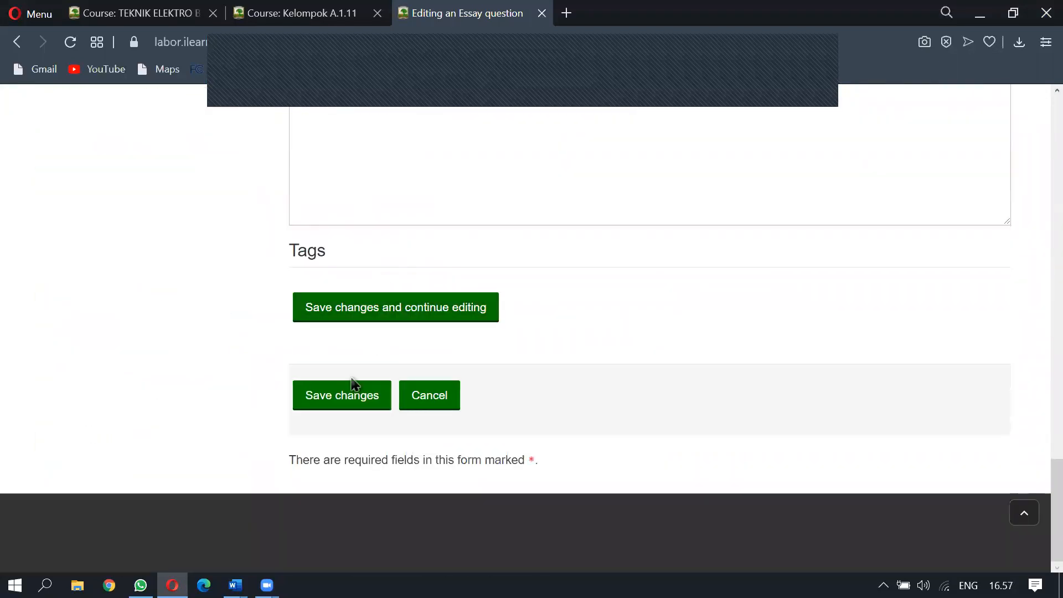
pyautogui.click(341, 395)
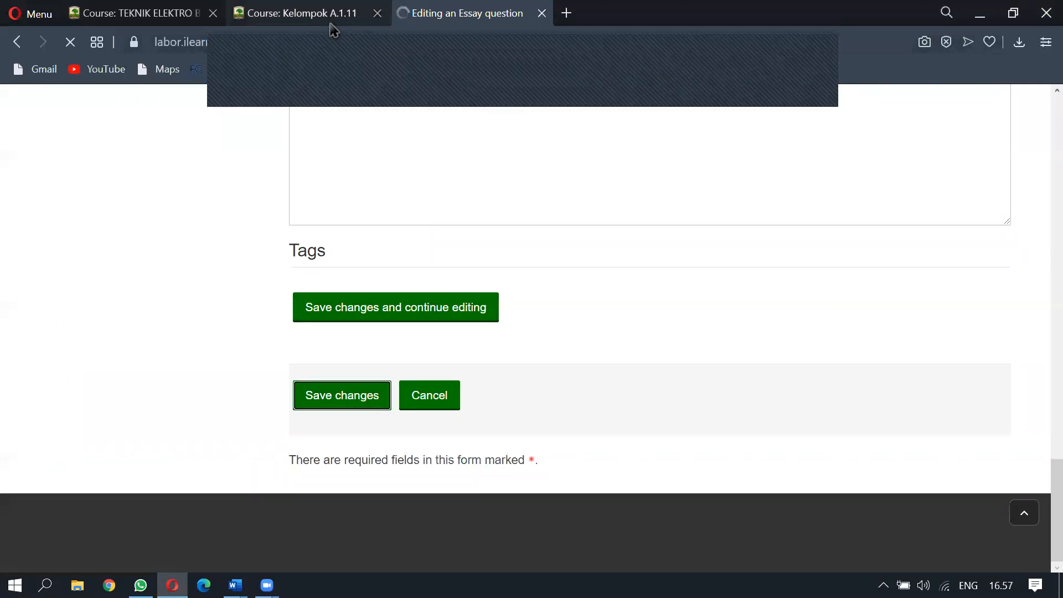
# Copy the polar or non-polar question from Word and open a new Essay form after question 2
pyautogui.hotkey('alt', 'Tab')
pyautogui.moveTo(296, 282); pyautogui.dragTo(718, 294)
pyautogui.hotkey('ctrl', 'c')
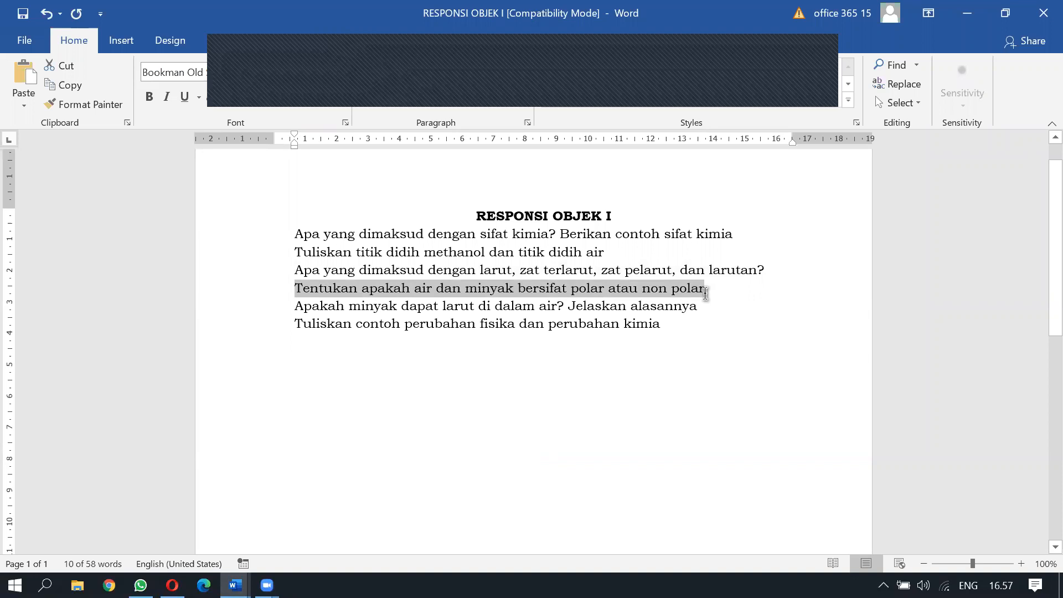
pyautogui.hotkey('alt', 'Tab')
pyautogui.scroll(-5, 958, 220)
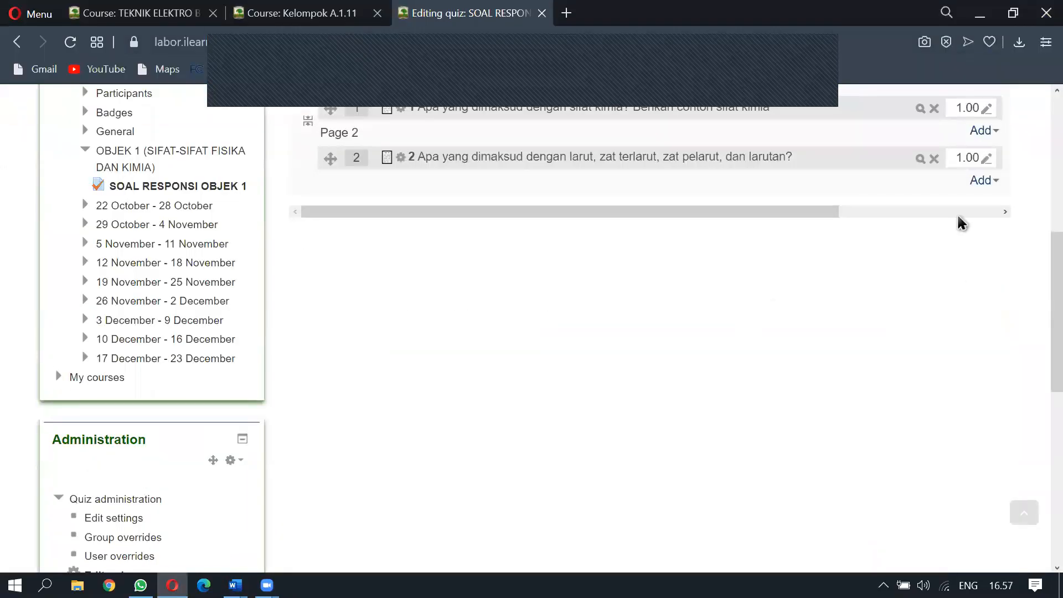
pyautogui.click(983, 183)
pyautogui.click(926, 153)
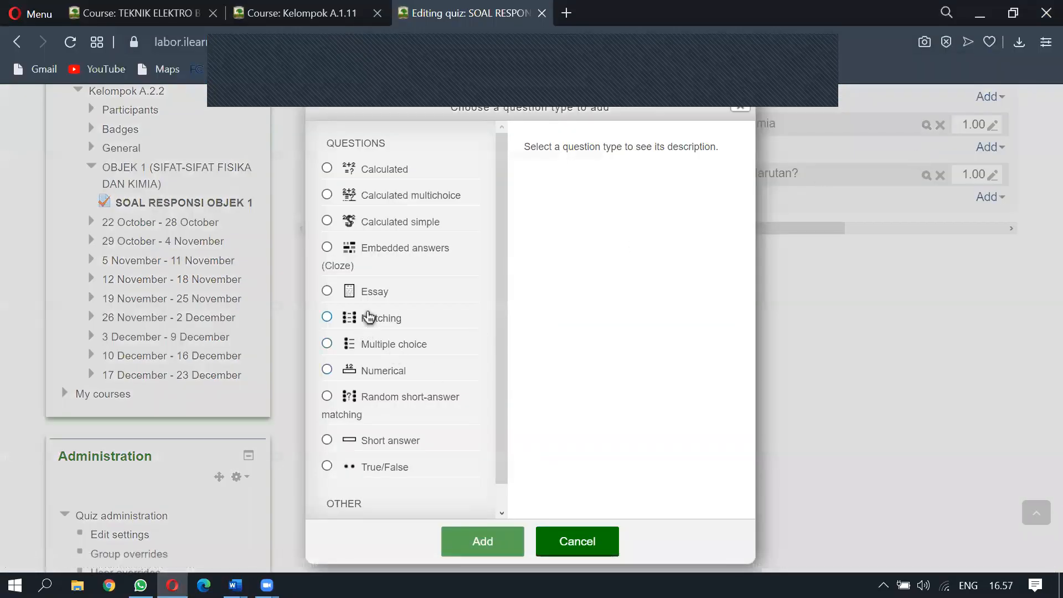
pyautogui.click(372, 292)
pyautogui.click(450, 541)
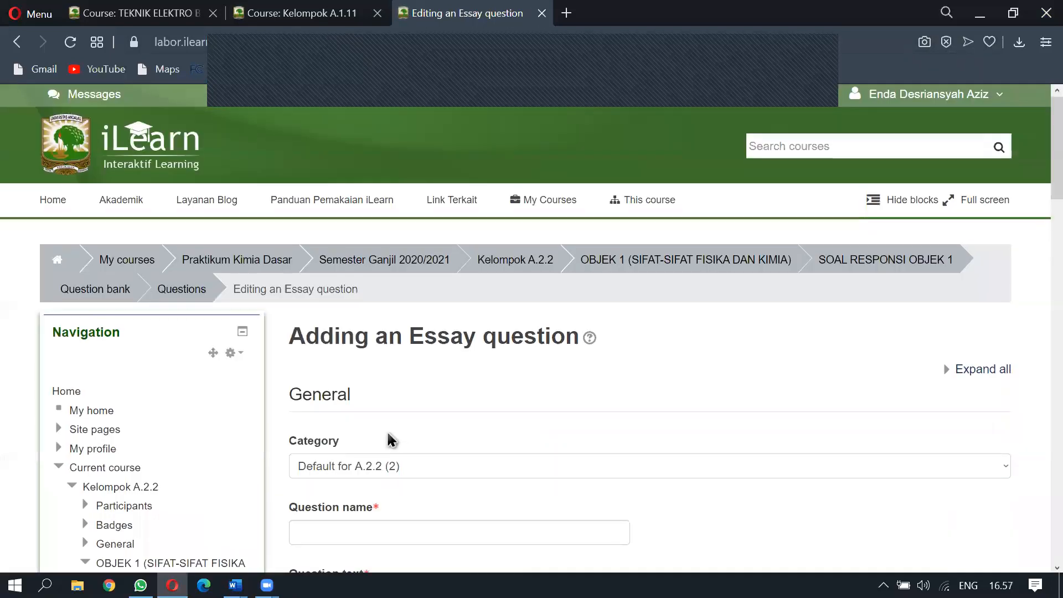
# Name the question 3, paste the water-and-oil polarity text, and save it
pyautogui.scroll(-5, 386, 439)
pyautogui.click(372, 377)
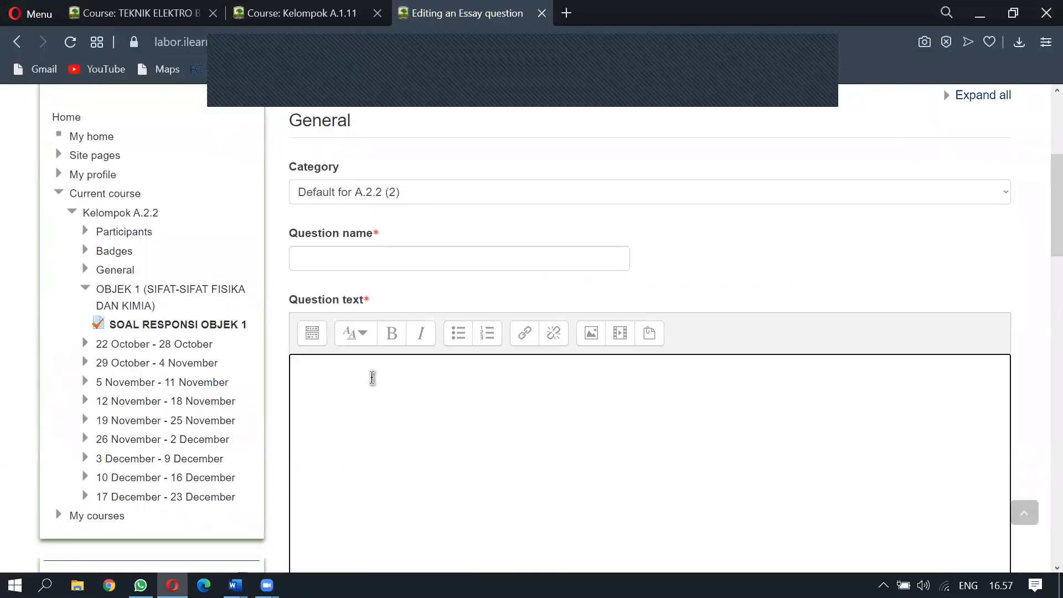
pyautogui.click(335, 258)
pyautogui.write('3')
pyautogui.click(368, 402)
pyautogui.hotkey('ctrl', 'v')
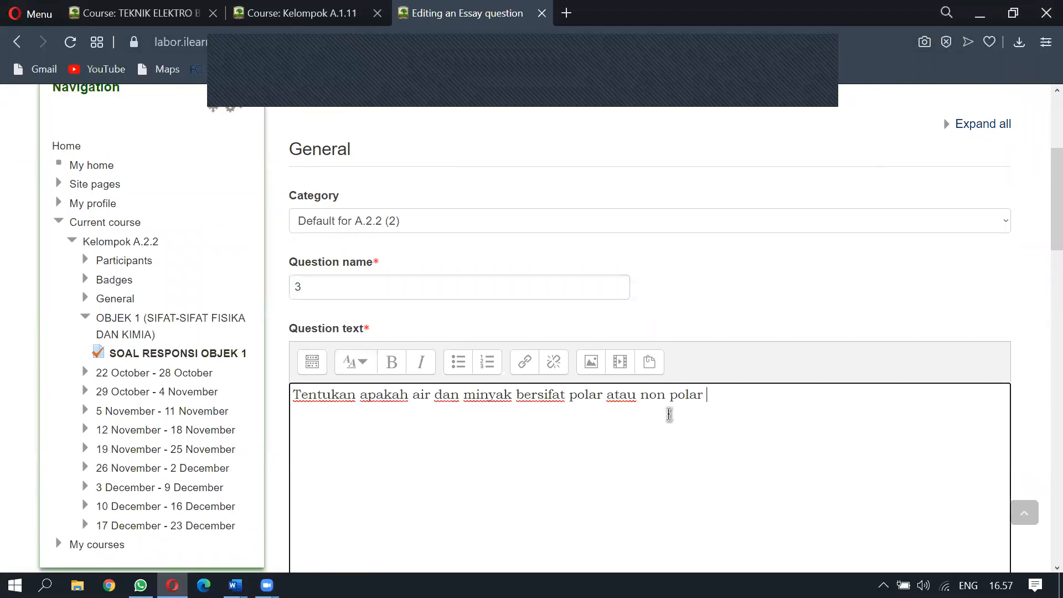
pyautogui.scroll(-15, 669, 414)
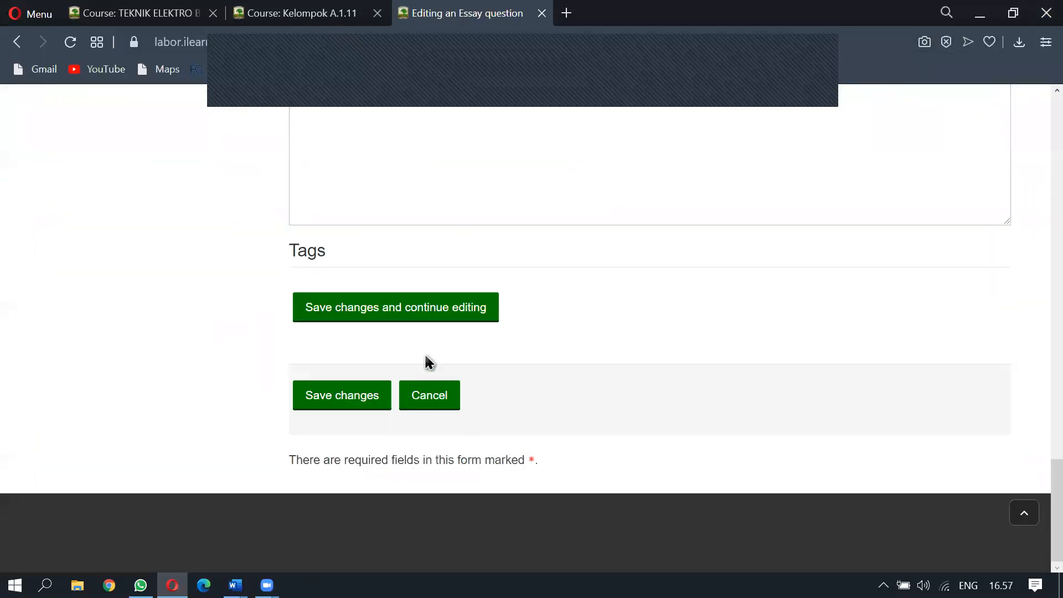
pyautogui.click(327, 404)
# Copy the question asking whether oil dissolves in water from Word
pyautogui.click(307, 22)
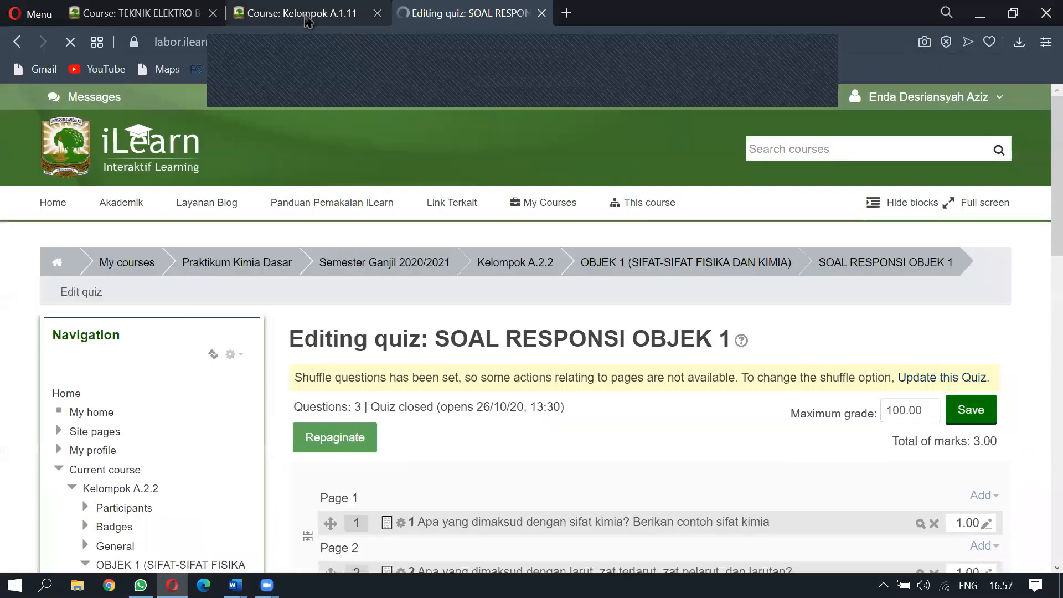
pyautogui.hotkey('alt', 'Tab')
pyautogui.moveTo(298, 309); pyautogui.dragTo(698, 319)
pyautogui.hotkey('ctrl', 'c')
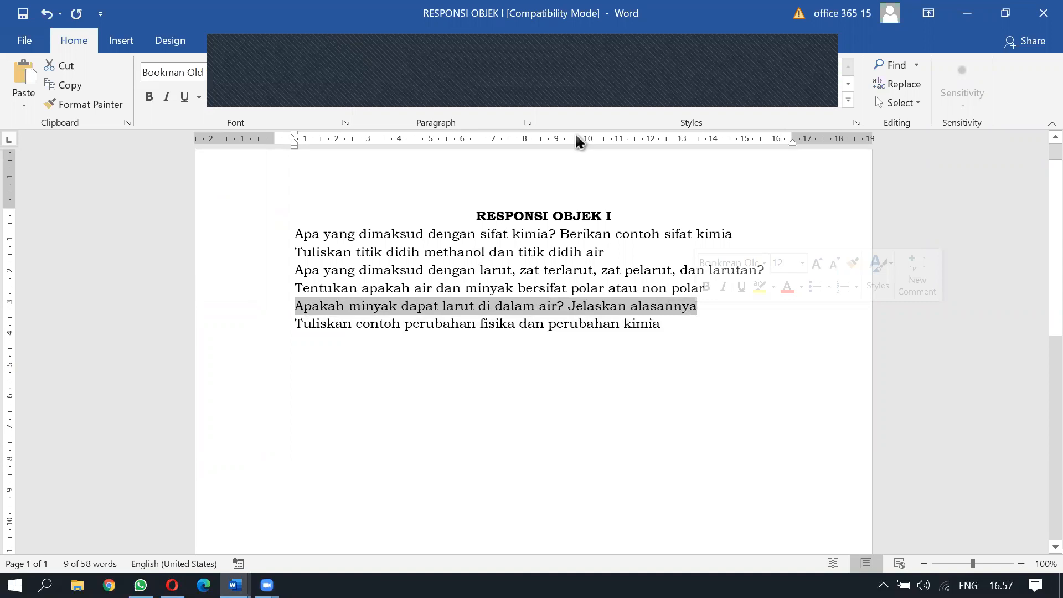
# Open a new Essay question form after question 3
pyautogui.hotkey('alt', 'Tab')
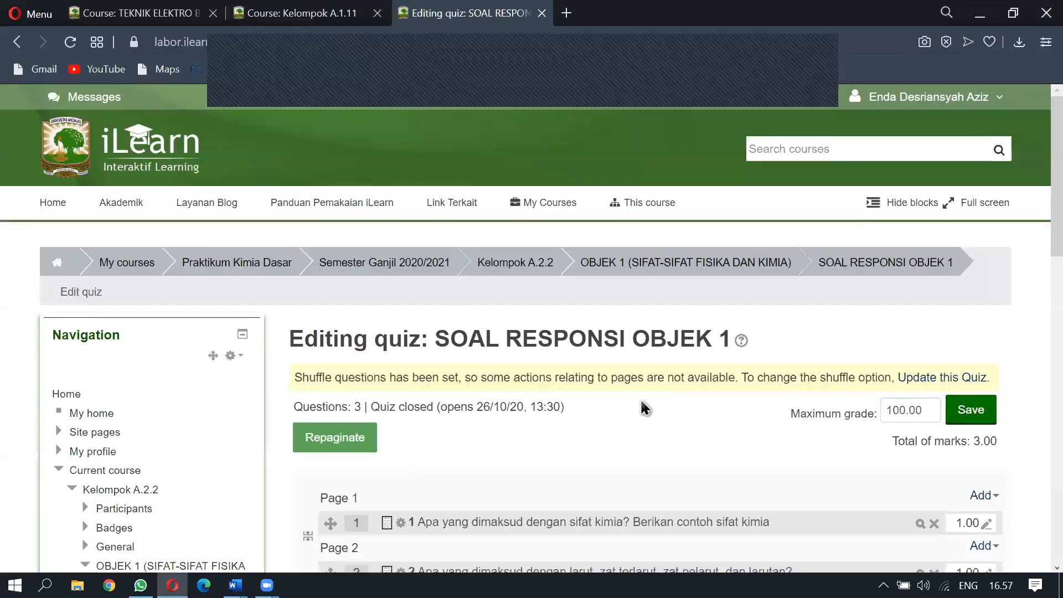
pyautogui.scroll(-5, 681, 404)
pyautogui.click(982, 370)
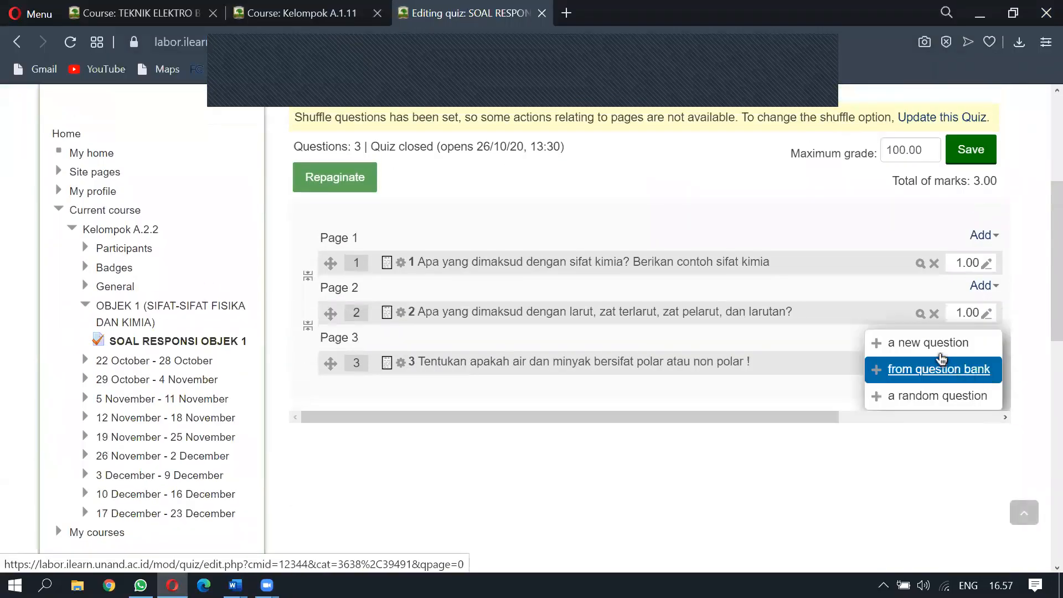
pyautogui.click(935, 346)
pyautogui.click(482, 539)
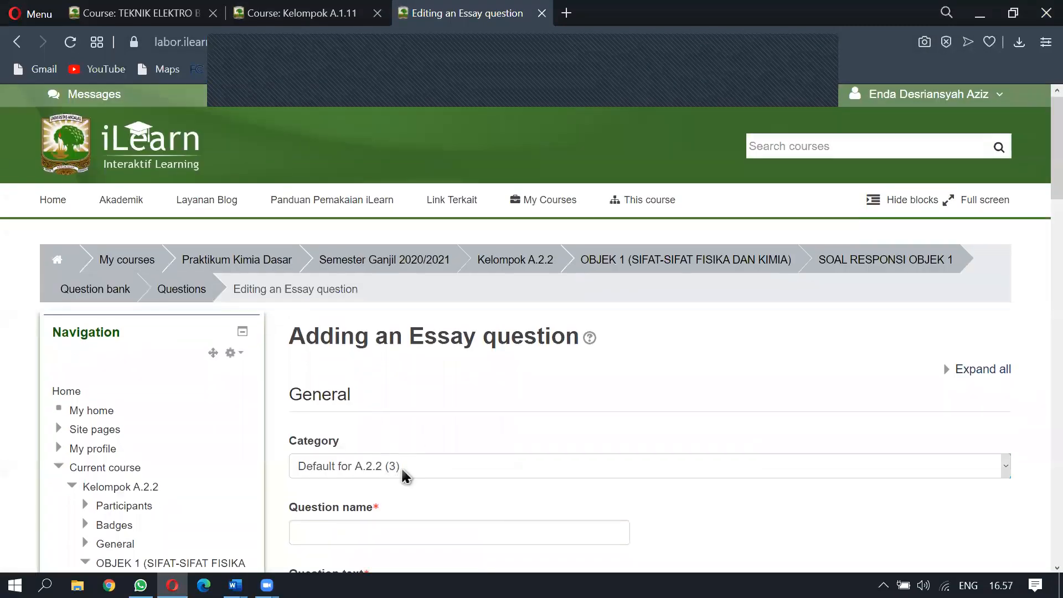
# Name the question 4, paste the oil-in-water solubility text, and save it
pyautogui.scroll(-5, 404, 474)
pyautogui.click(352, 257)
pyautogui.write('4')
pyautogui.click(344, 367)
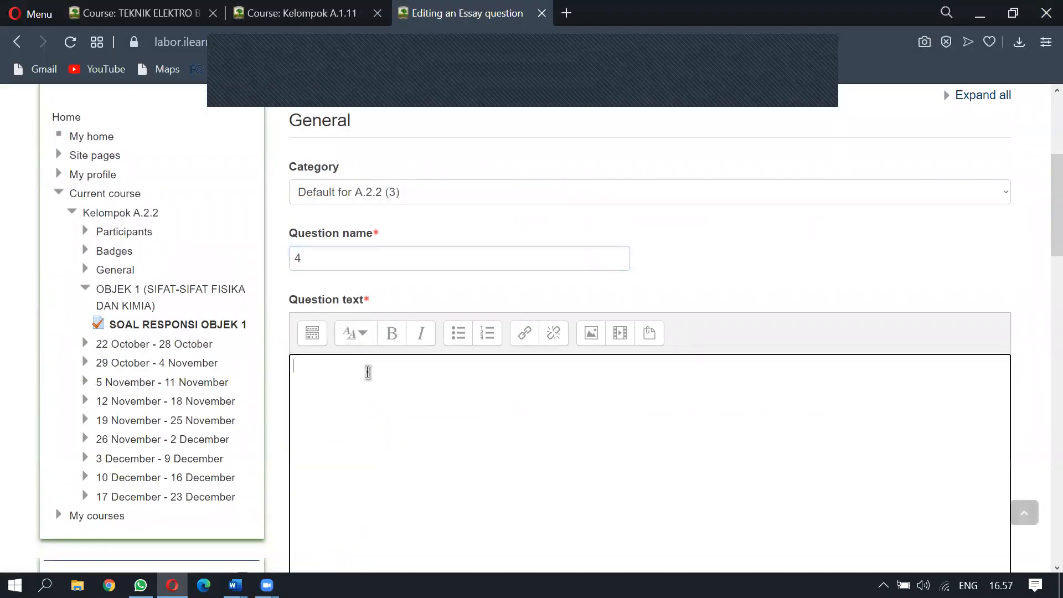
pyautogui.hotkey('ctrl', 'v')
pyautogui.scroll(-20, 370, 373)
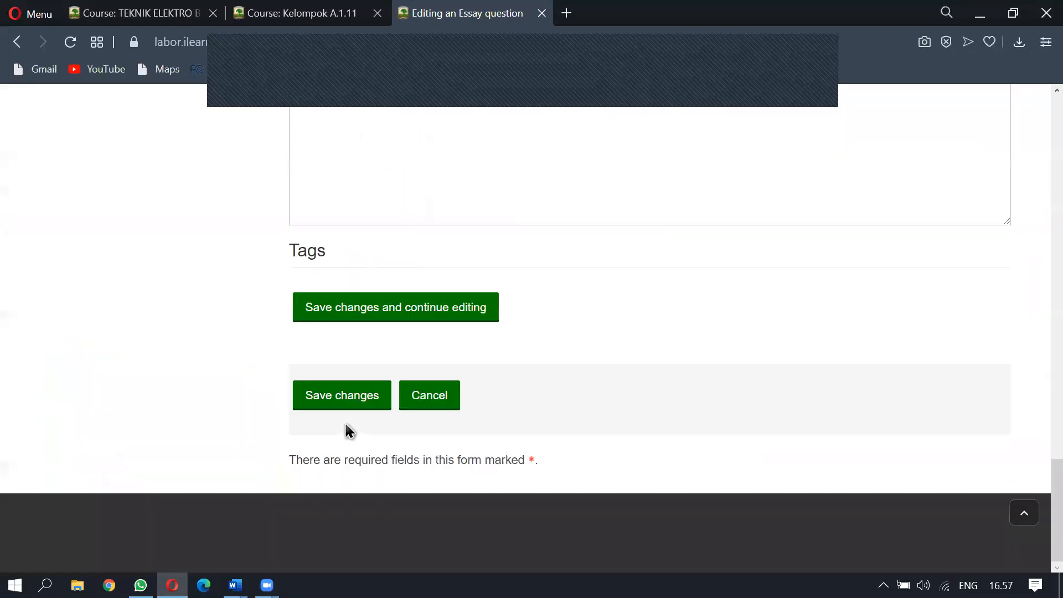
pyautogui.click(338, 406)
# Copy the physical and chemical changes question from Word and open a new Essay form
pyautogui.hotkey('alt', 'Tab')
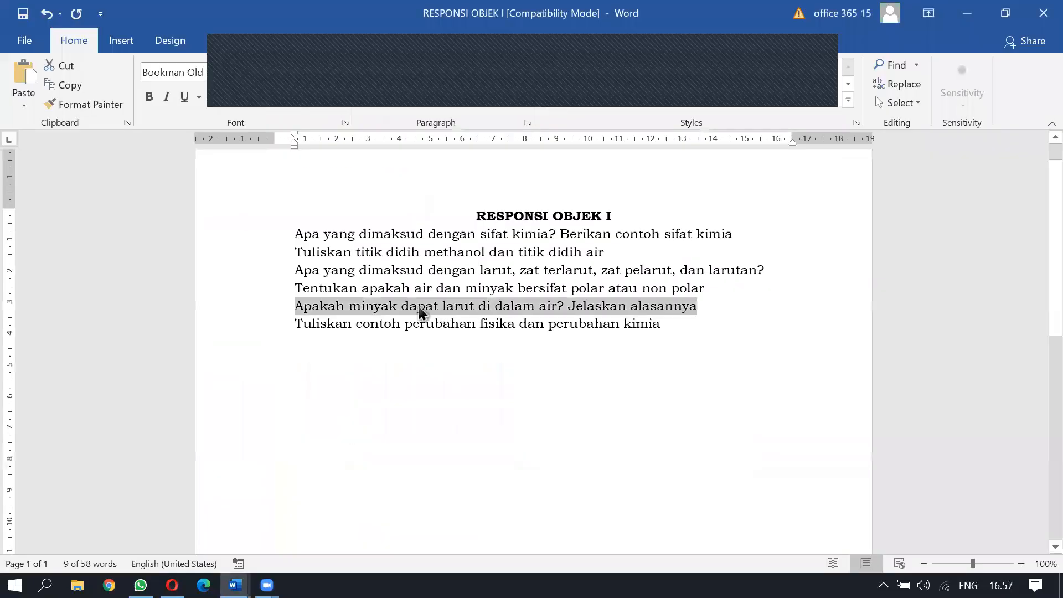
pyautogui.moveTo(298, 325); pyautogui.dragTo(677, 338)
pyautogui.hotkey('ctrl', 'c')
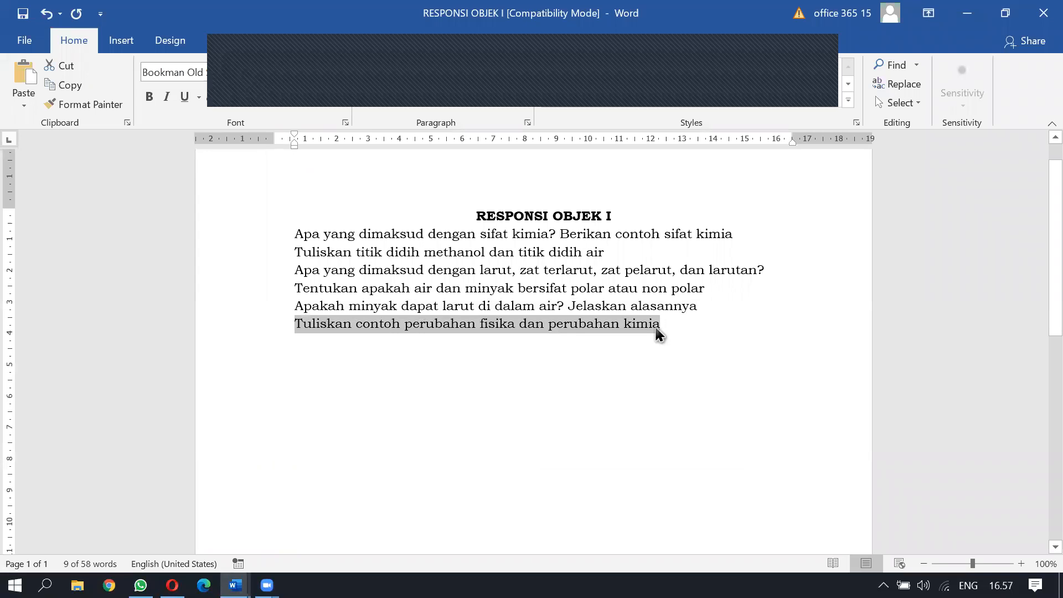
pyautogui.hotkey('alt', 'Tab')
pyautogui.scroll(-5, 655, 333)
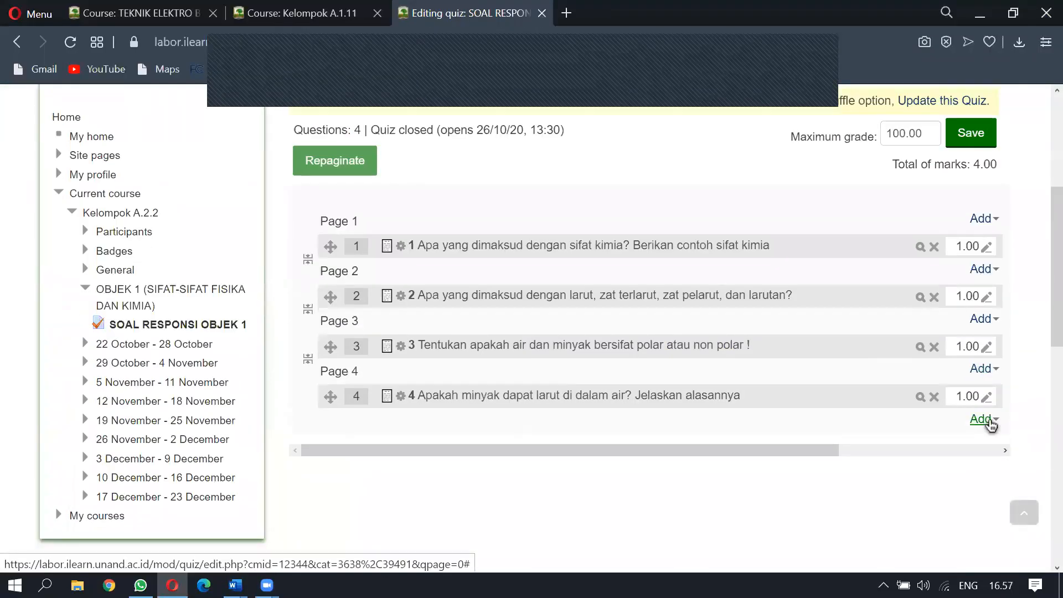
pyautogui.click(982, 419)
pyautogui.click(930, 392)
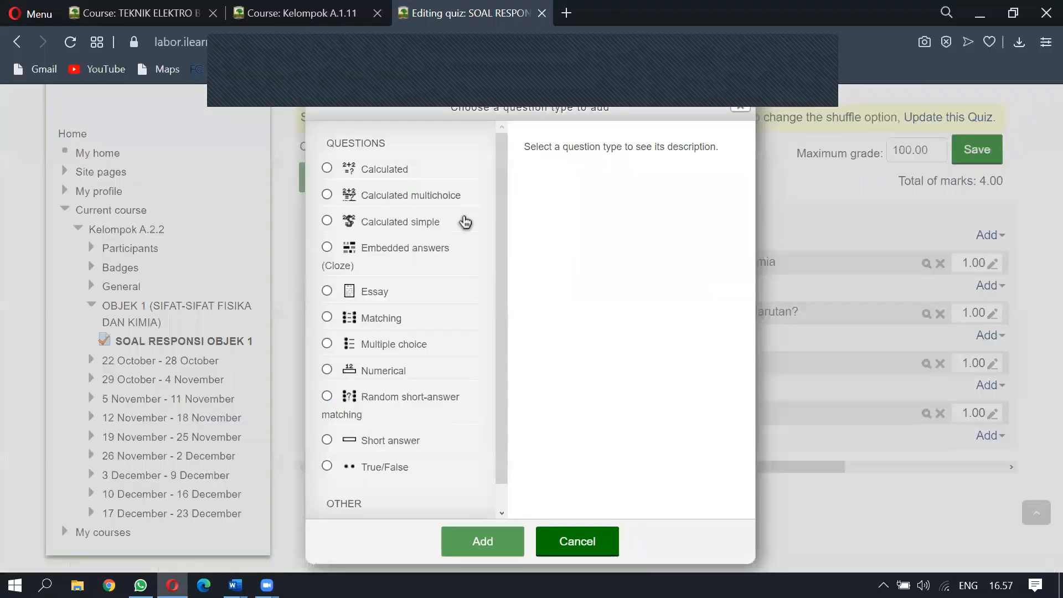
pyautogui.click(393, 286)
pyautogui.click(482, 540)
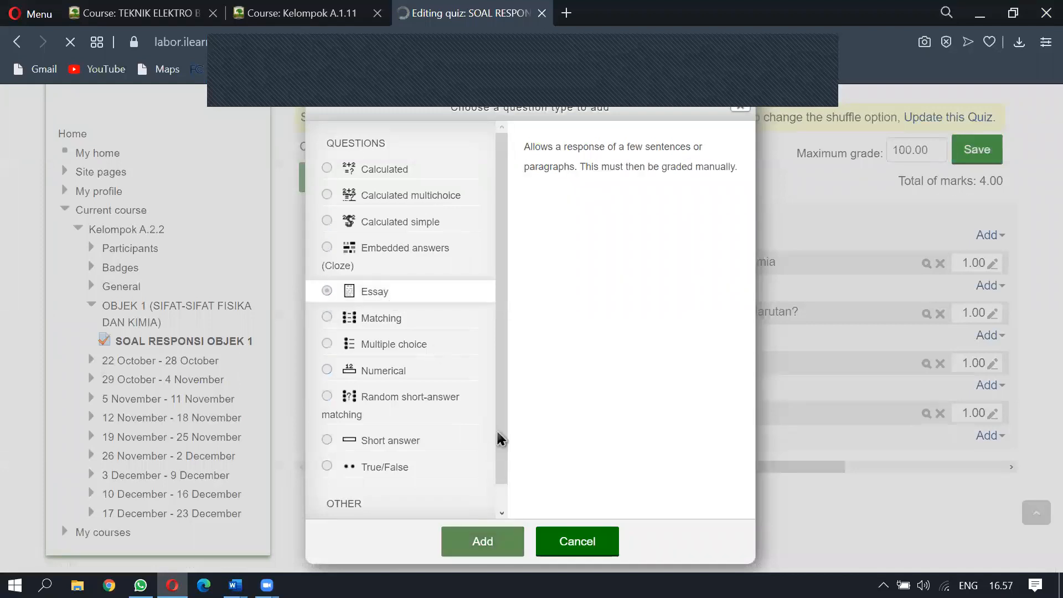
# Name the question 5, paste the physical versus chemical change text, and save it
pyautogui.scroll(-5, 396, 479)
pyautogui.click(369, 259)
pyautogui.write('5')
pyautogui.scroll(-2, 339, 238)
pyautogui.click(339, 239)
pyautogui.hotkey('ctrl', 'v')
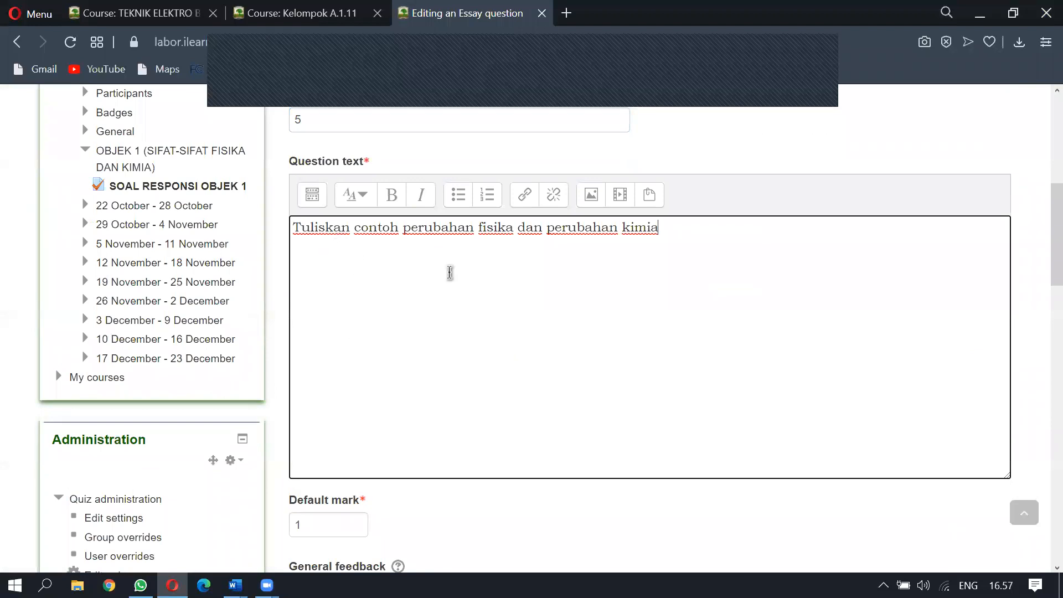
pyautogui.scroll(-15, 641, 267)
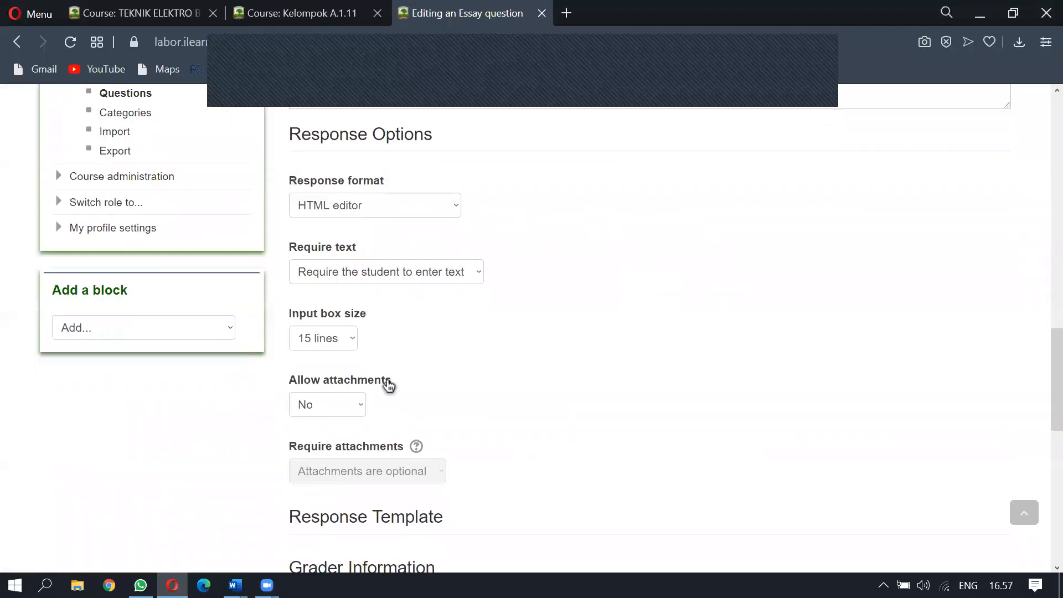
pyautogui.click(361, 406)
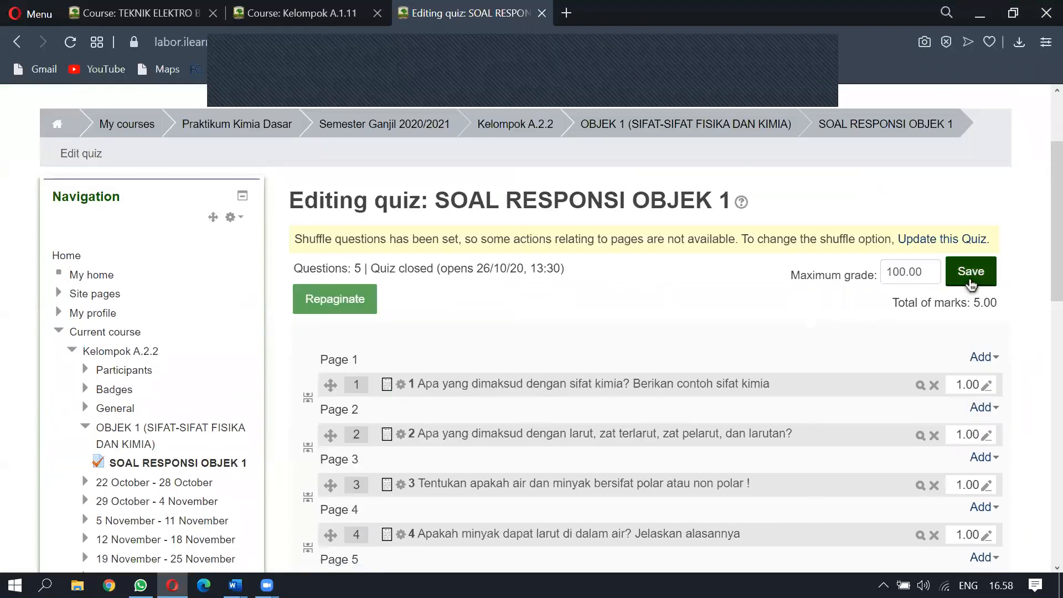
# Save the quiz's five-question list on the Editing quiz page
pyautogui.scroll(-4, 674, 316)
pyautogui.scroll(2, 905, 222)
pyautogui.click(972, 134)
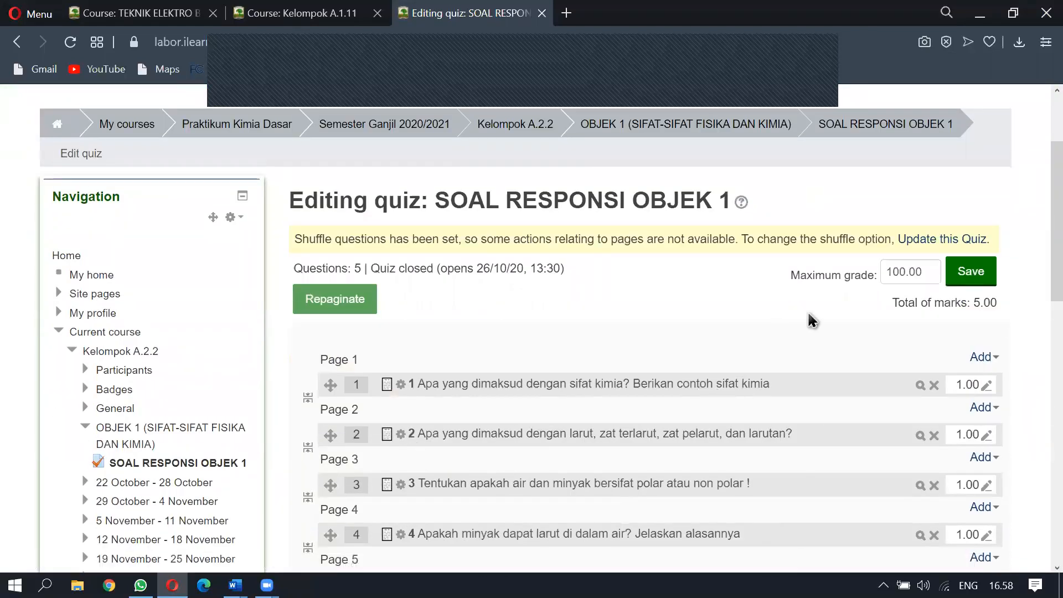
# Open the SOAL RESPONSI OBJEK 1 quiz page from the course and scroll to its details
pyautogui.scroll(-6, 709, 280)
pyautogui.scroll(6, 645, 284)
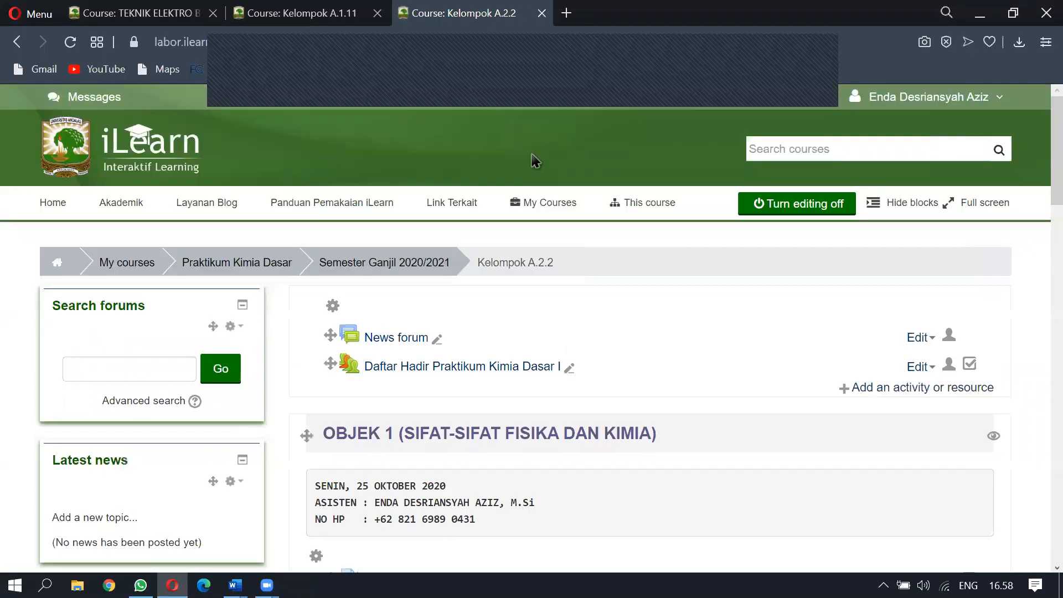
pyautogui.scroll(-5, 531, 304)
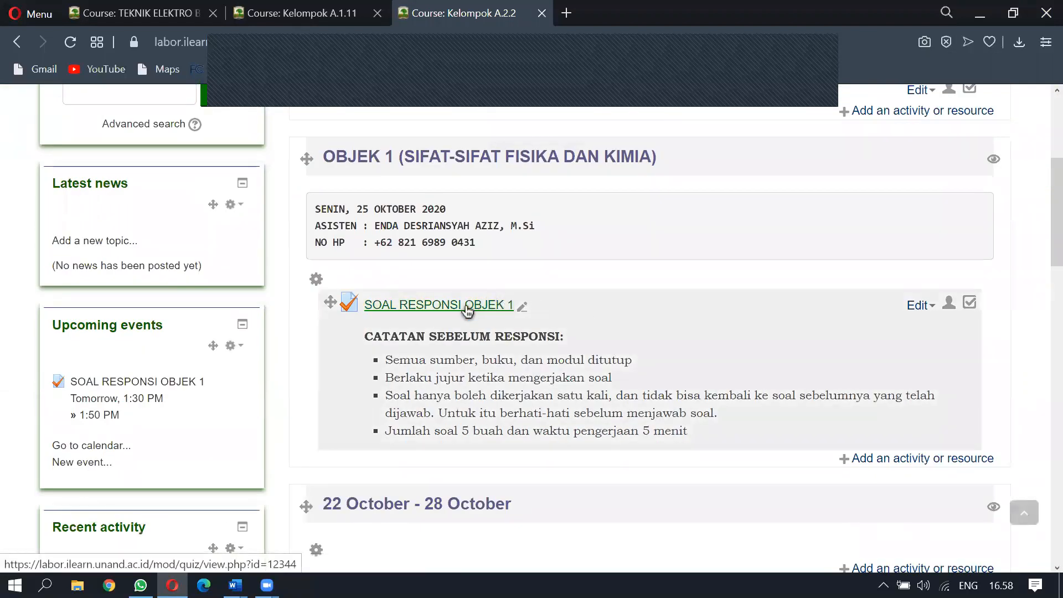
pyautogui.click(471, 307)
pyautogui.scroll(-5, 537, 366)
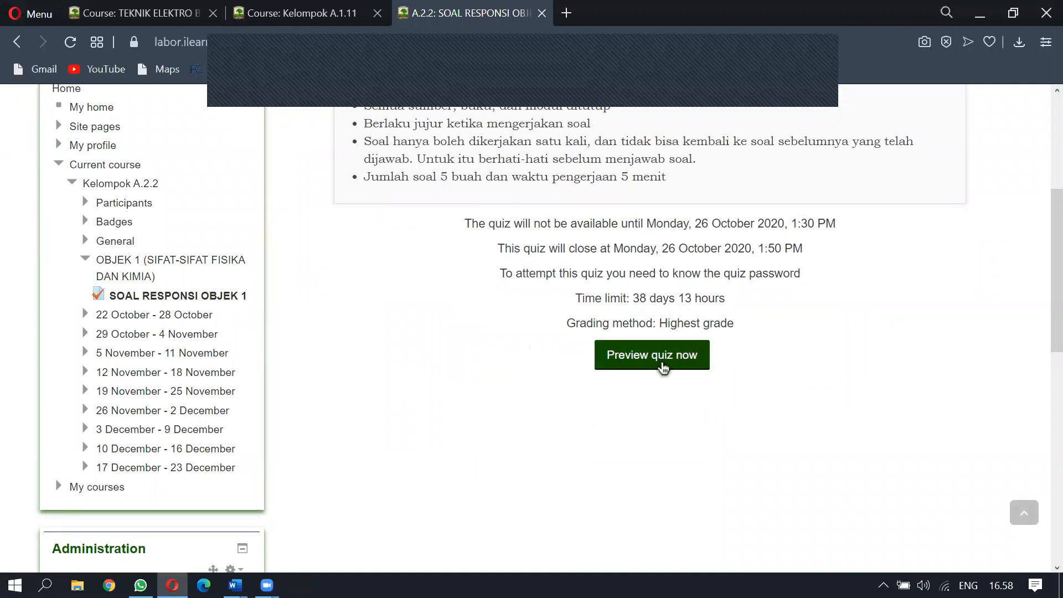
# Start a preview attempt, entering the quiz password to continue
pyautogui.click(664, 370)
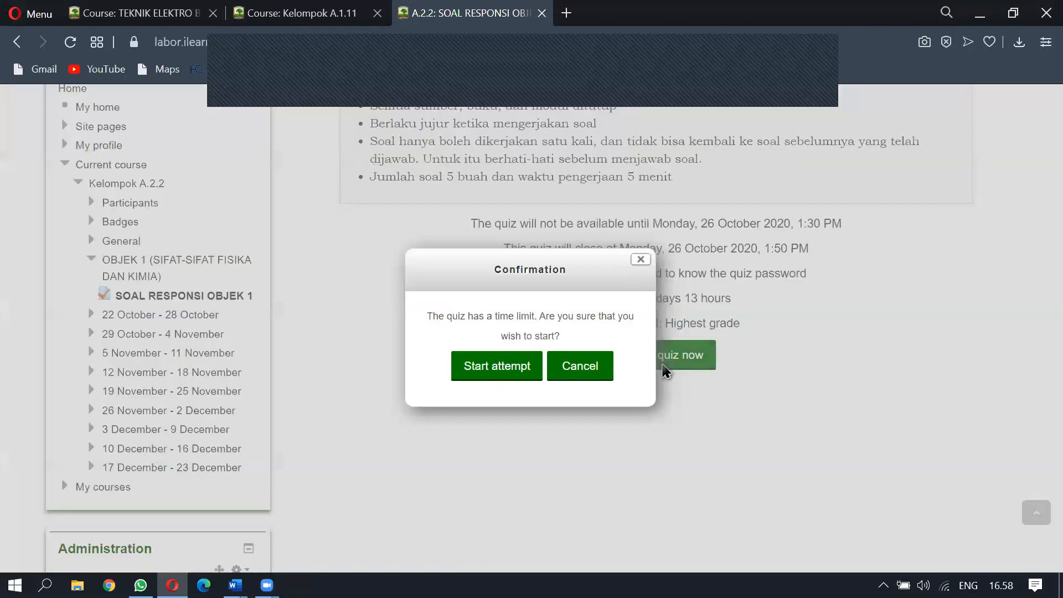
pyautogui.click(504, 370)
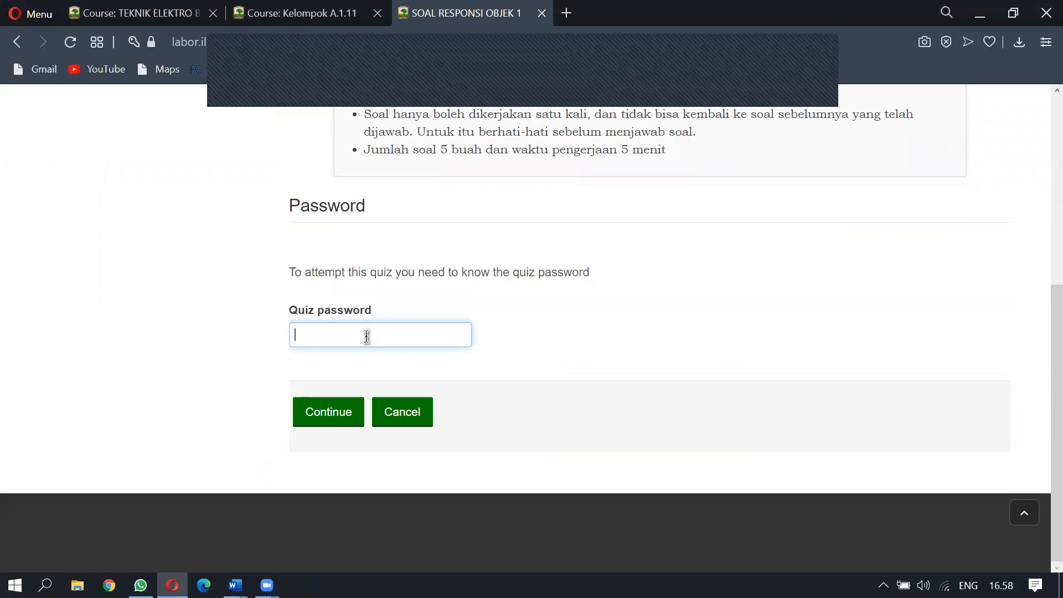
pyautogui.click(329, 423)
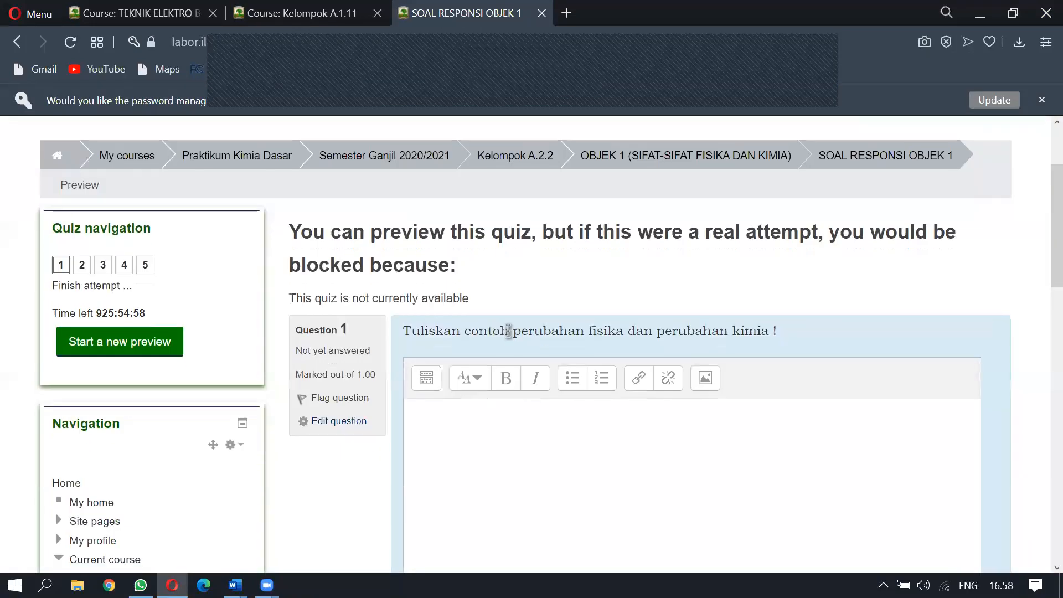
pyautogui.scroll(-3, 505, 330)
pyautogui.scroll(3, 529, 346)
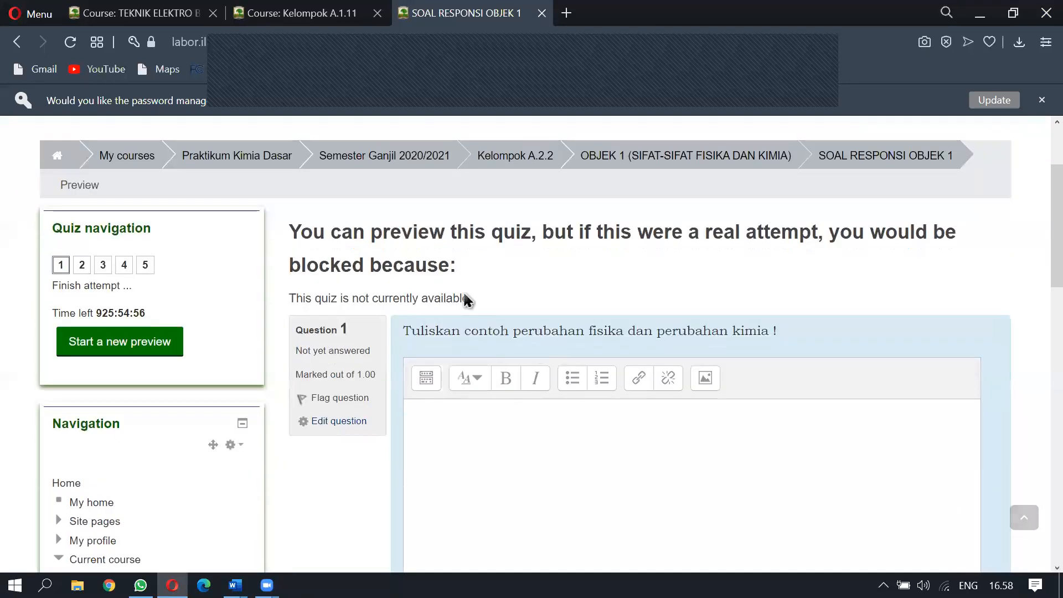
# Jump to questions 2 and 3 using the quiz navigation buttons
pyautogui.click(82, 266)
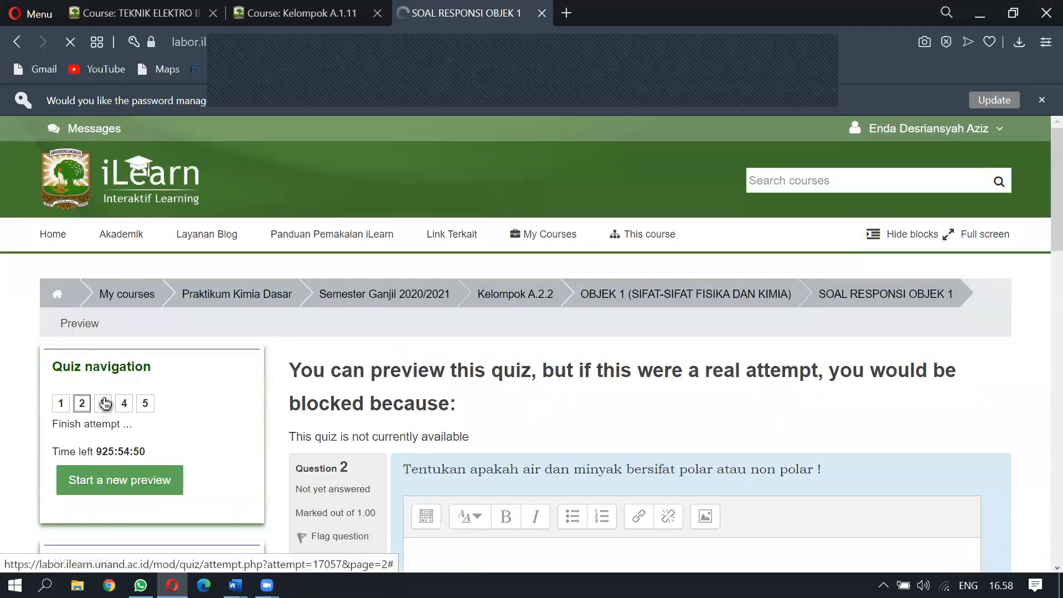
pyautogui.click(105, 404)
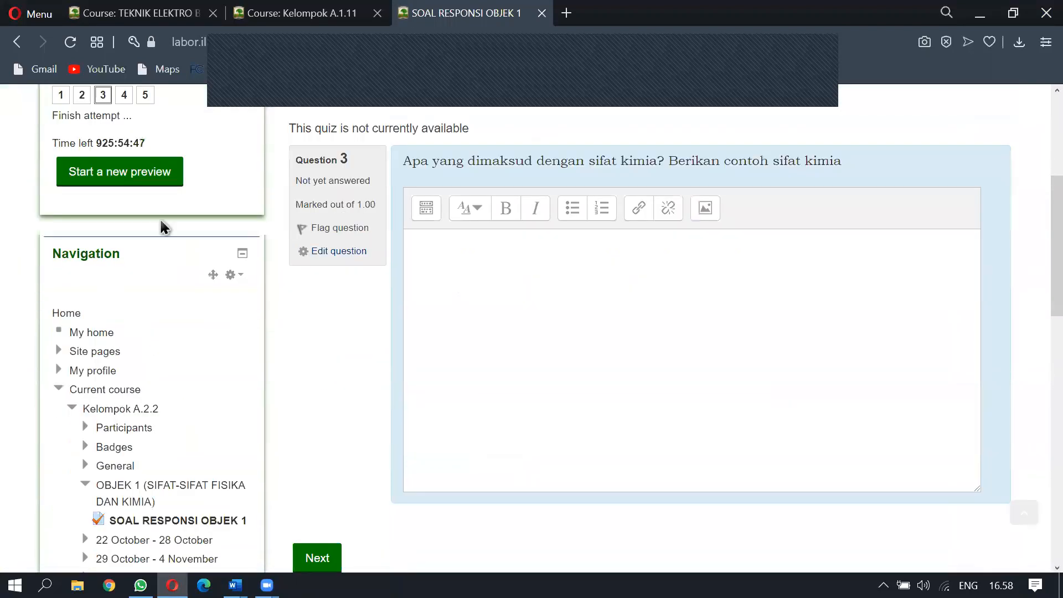
pyautogui.scroll(5, 458, 364)
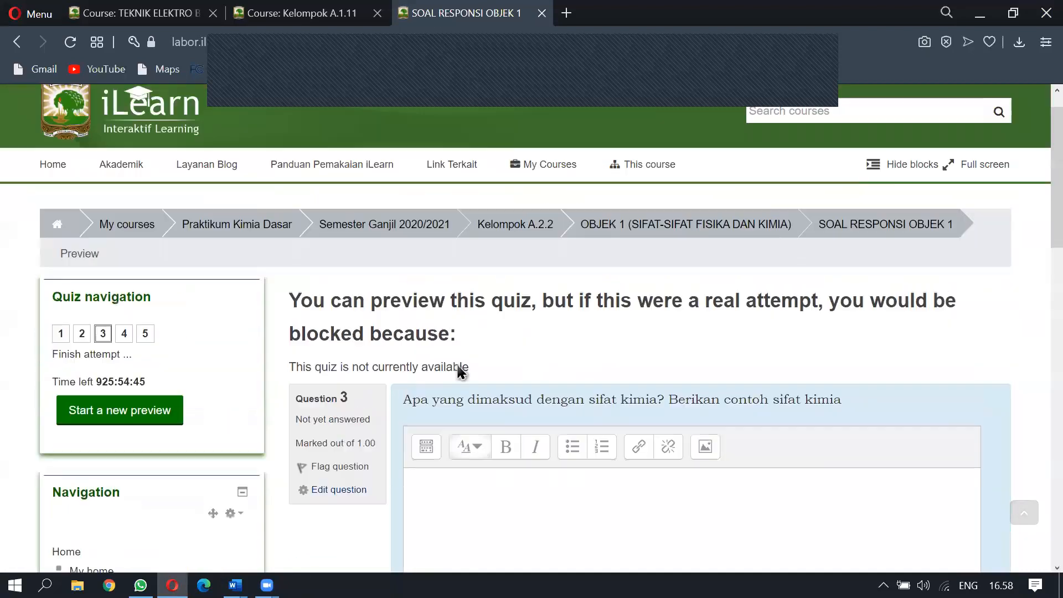
pyautogui.scroll(1, 458, 368)
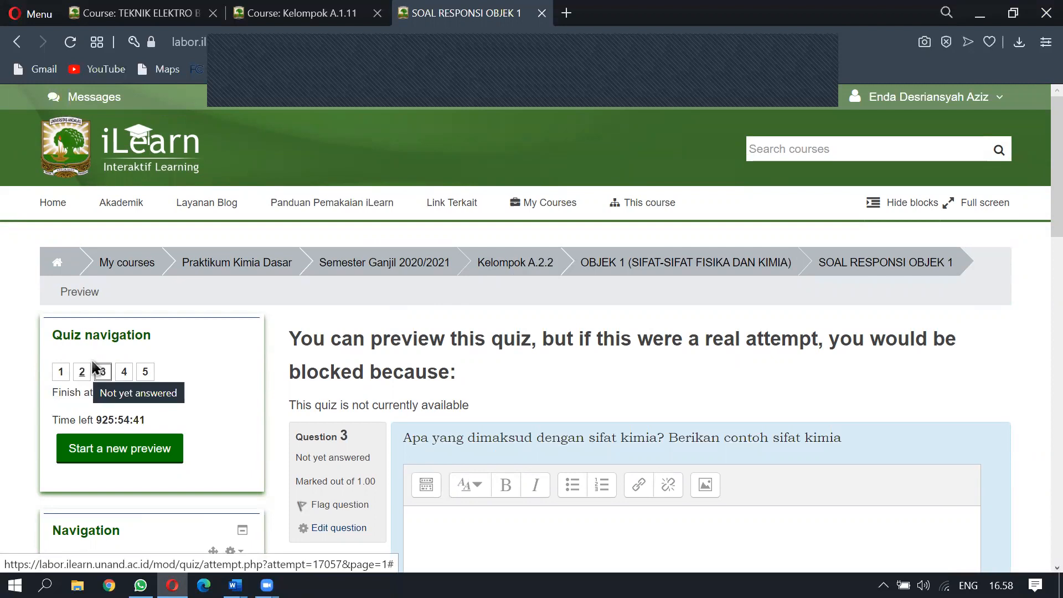
pyautogui.scroll(-9, 92, 362)
pyautogui.scroll(9, 95, 368)
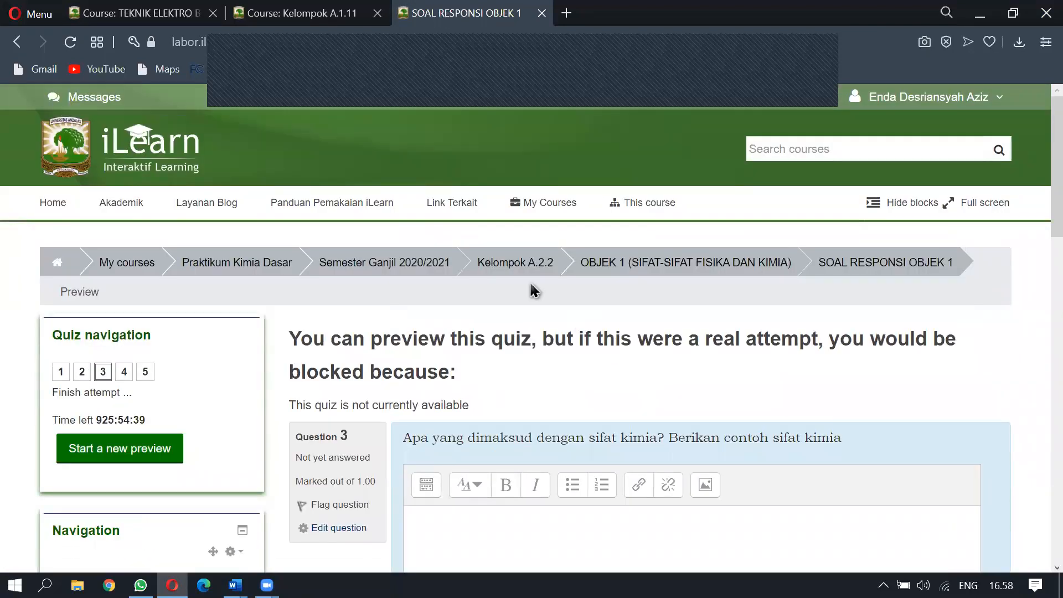
# Go back to the Kelompok A.2.2 course page and open the quiz's settings for editing
pyautogui.click(529, 264)
pyautogui.scroll(-3, 530, 266)
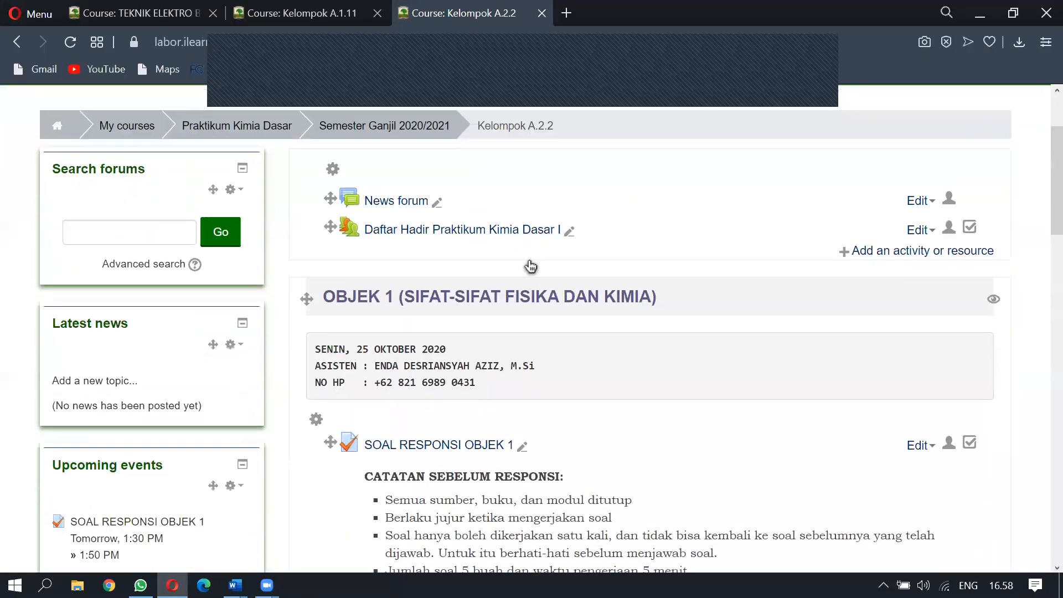
pyautogui.scroll(-7, 530, 267)
pyautogui.scroll(7, 1024, 512)
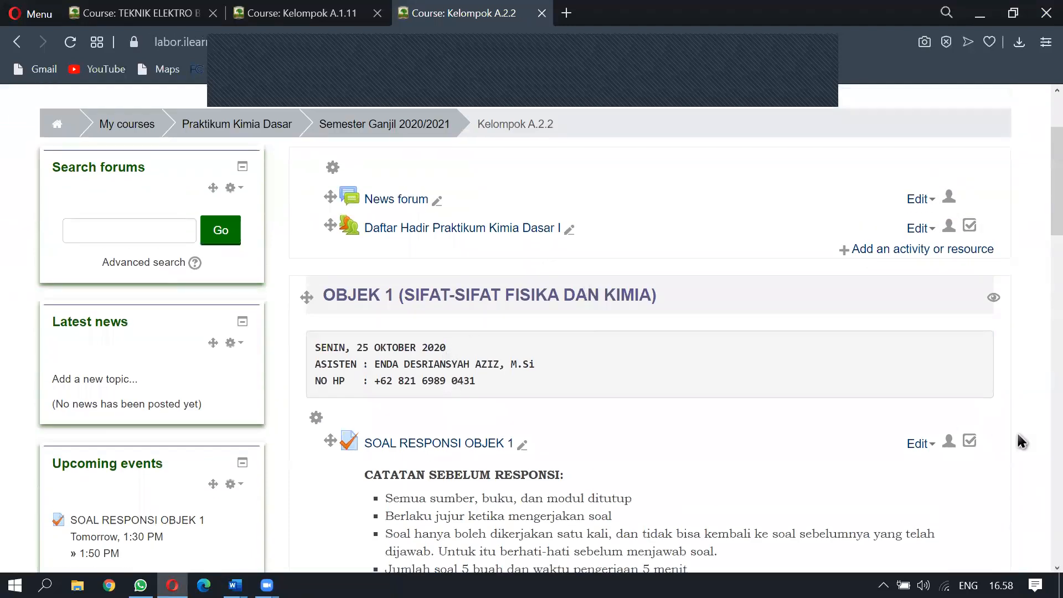
pyautogui.click(920, 443)
pyautogui.click(924, 469)
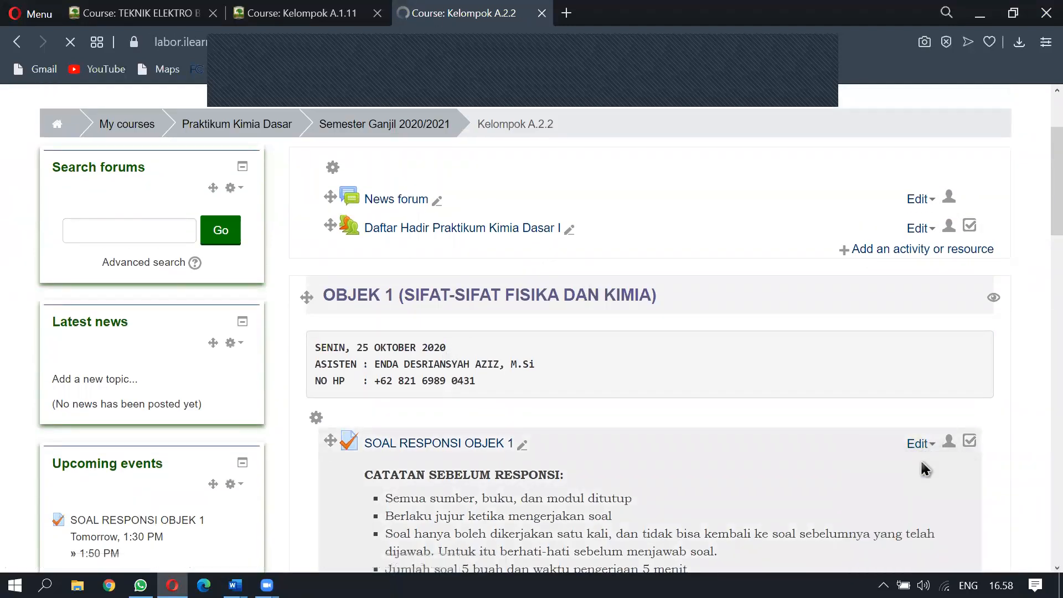
# Under Layout, set Navigation method to Sequential, then save and return to the course
pyautogui.scroll(-5, 367, 312)
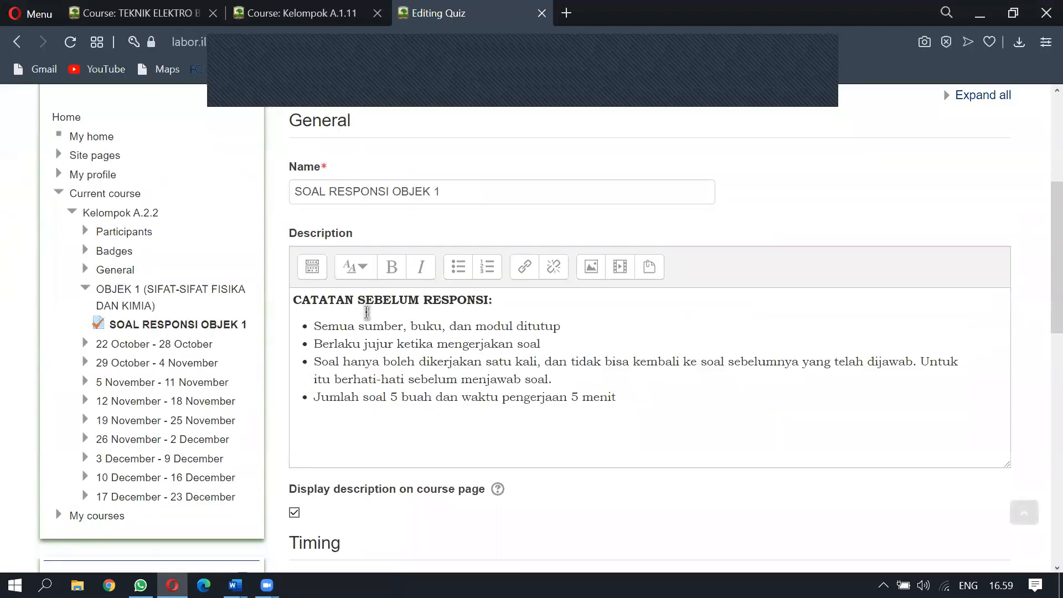
pyautogui.scroll(-5, 367, 312)
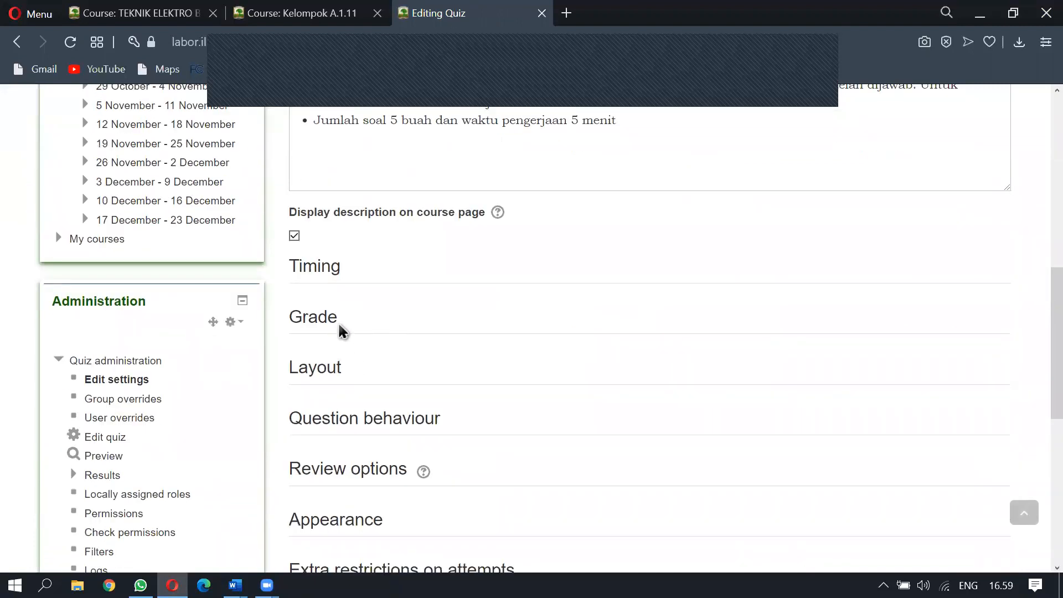
pyautogui.click(338, 374)
pyautogui.scroll(-2, 415, 327)
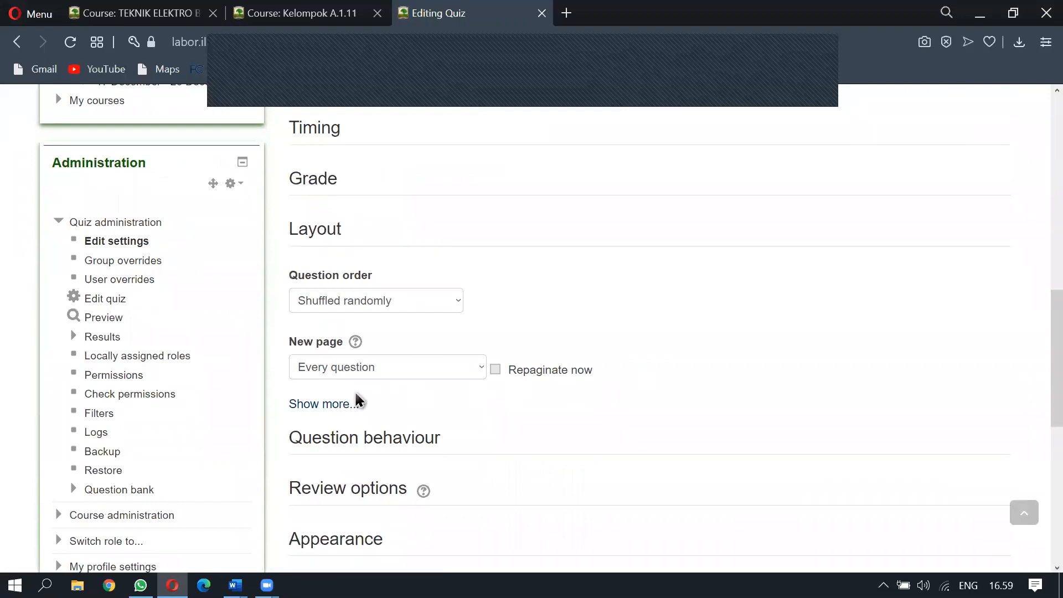
pyautogui.click(319, 405)
pyautogui.click(344, 368)
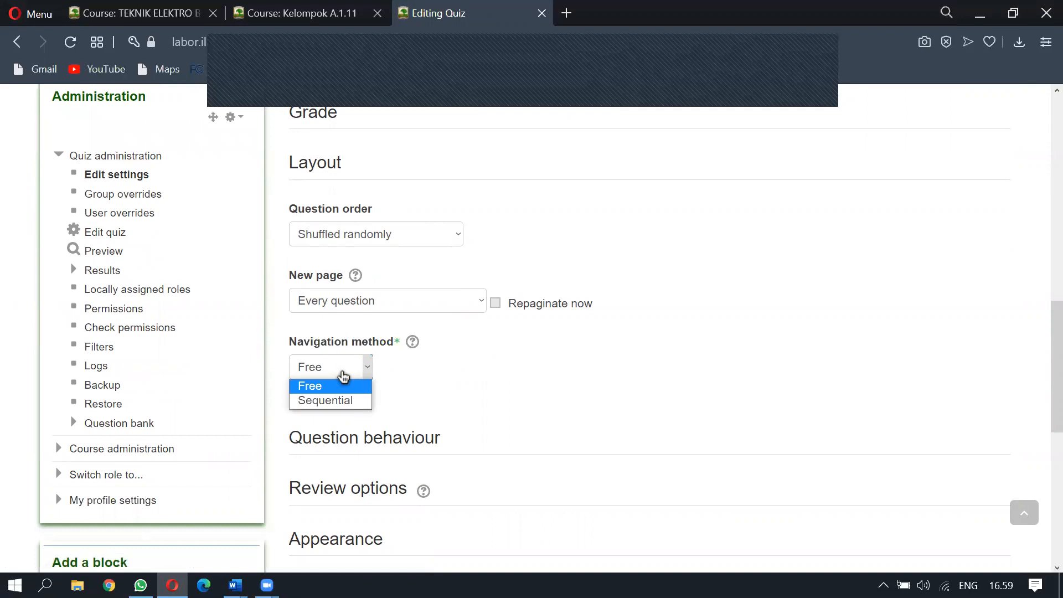
pyautogui.click(343, 401)
pyautogui.scroll(-10, 354, 398)
pyautogui.click(388, 400)
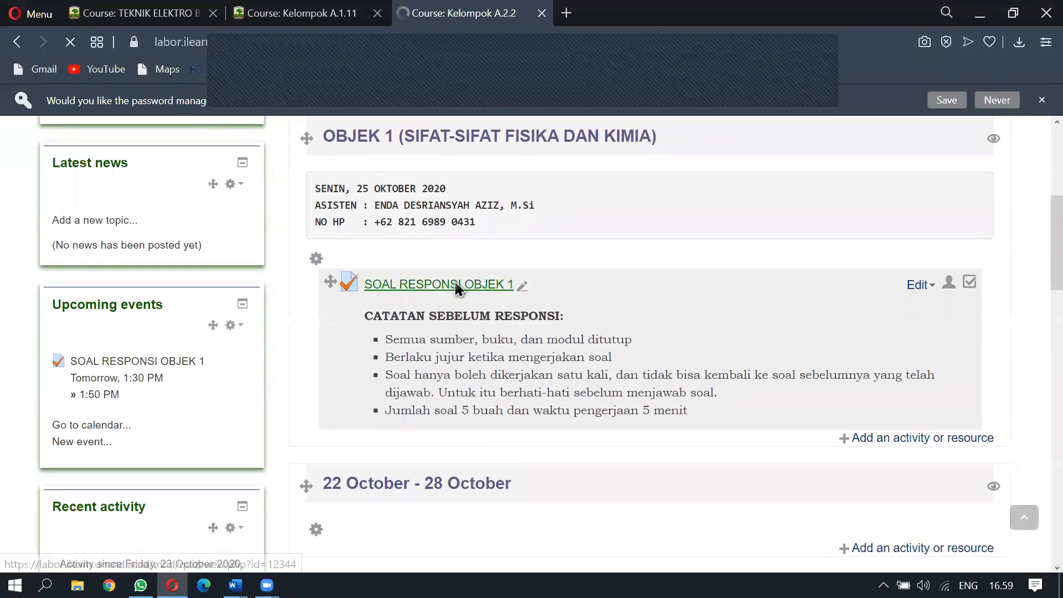
# Start a new preview attempt of SOAL RESPONSI OBJEK 1
pyautogui.click(456, 287)
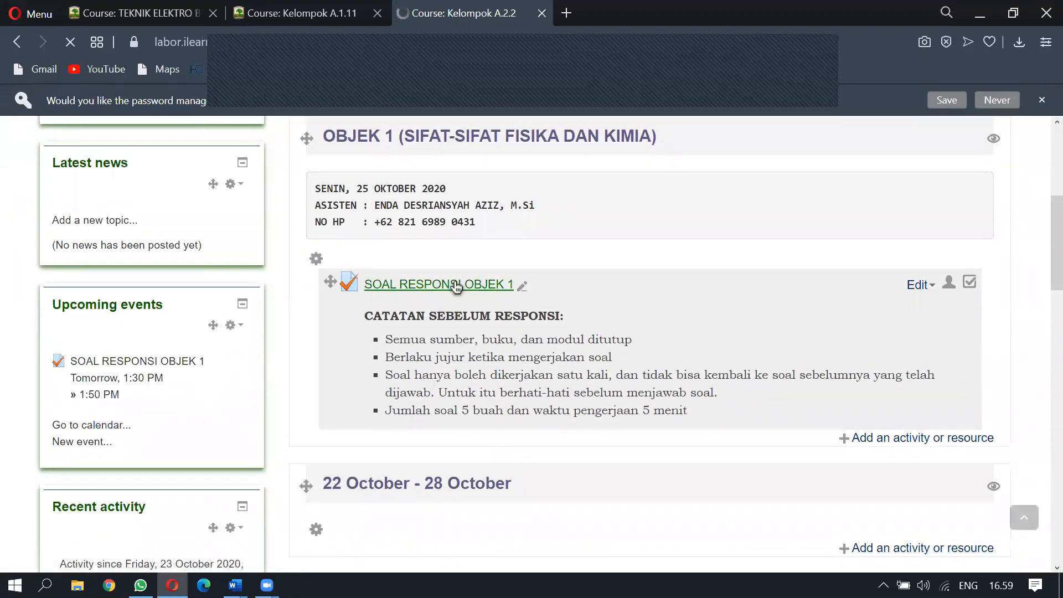
pyautogui.scroll(-6, 570, 316)
pyautogui.click(684, 251)
pyautogui.click(529, 377)
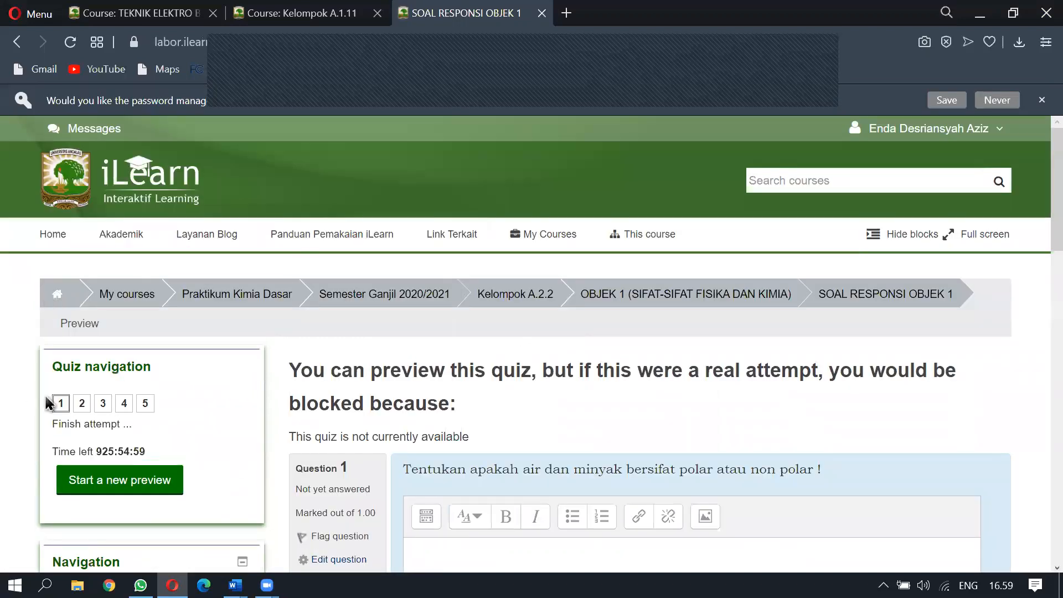
# Review question 1 about water and oil polarity and its answer box
pyautogui.scroll(-3, 110, 332)
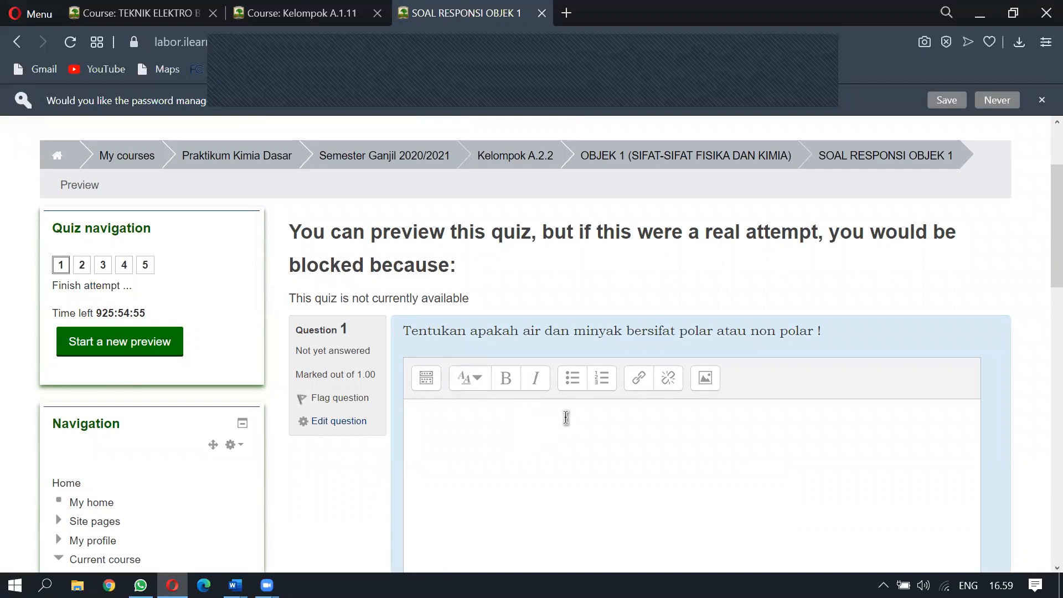
pyautogui.scroll(-5, 566, 418)
pyautogui.scroll(3, 481, 375)
pyautogui.click(520, 302)
pyautogui.scroll(-3, 429, 399)
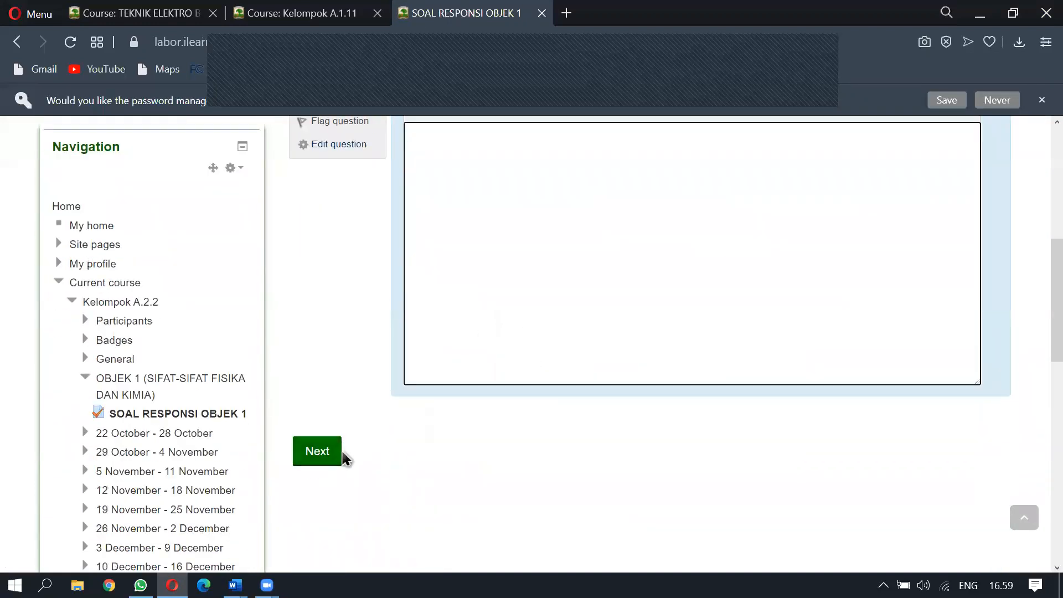
pyautogui.scroll(5, 451, 357)
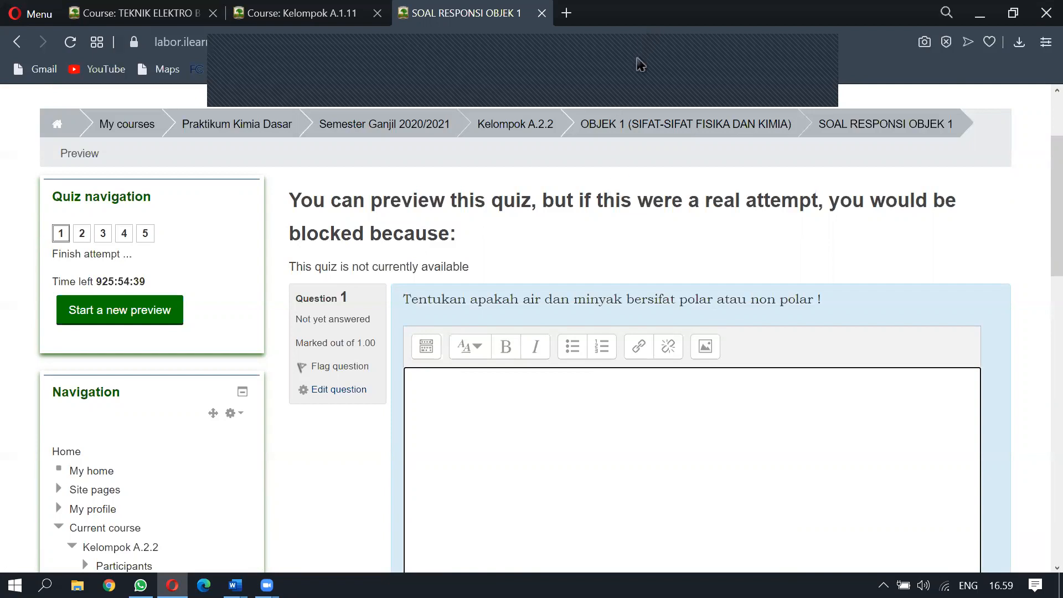
pyautogui.click(632, 94)
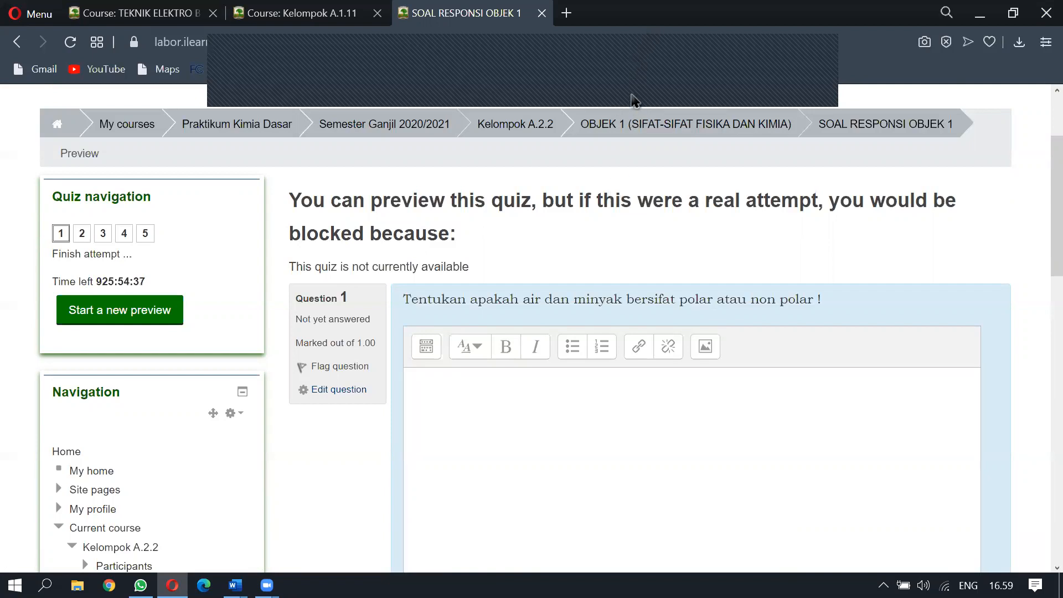